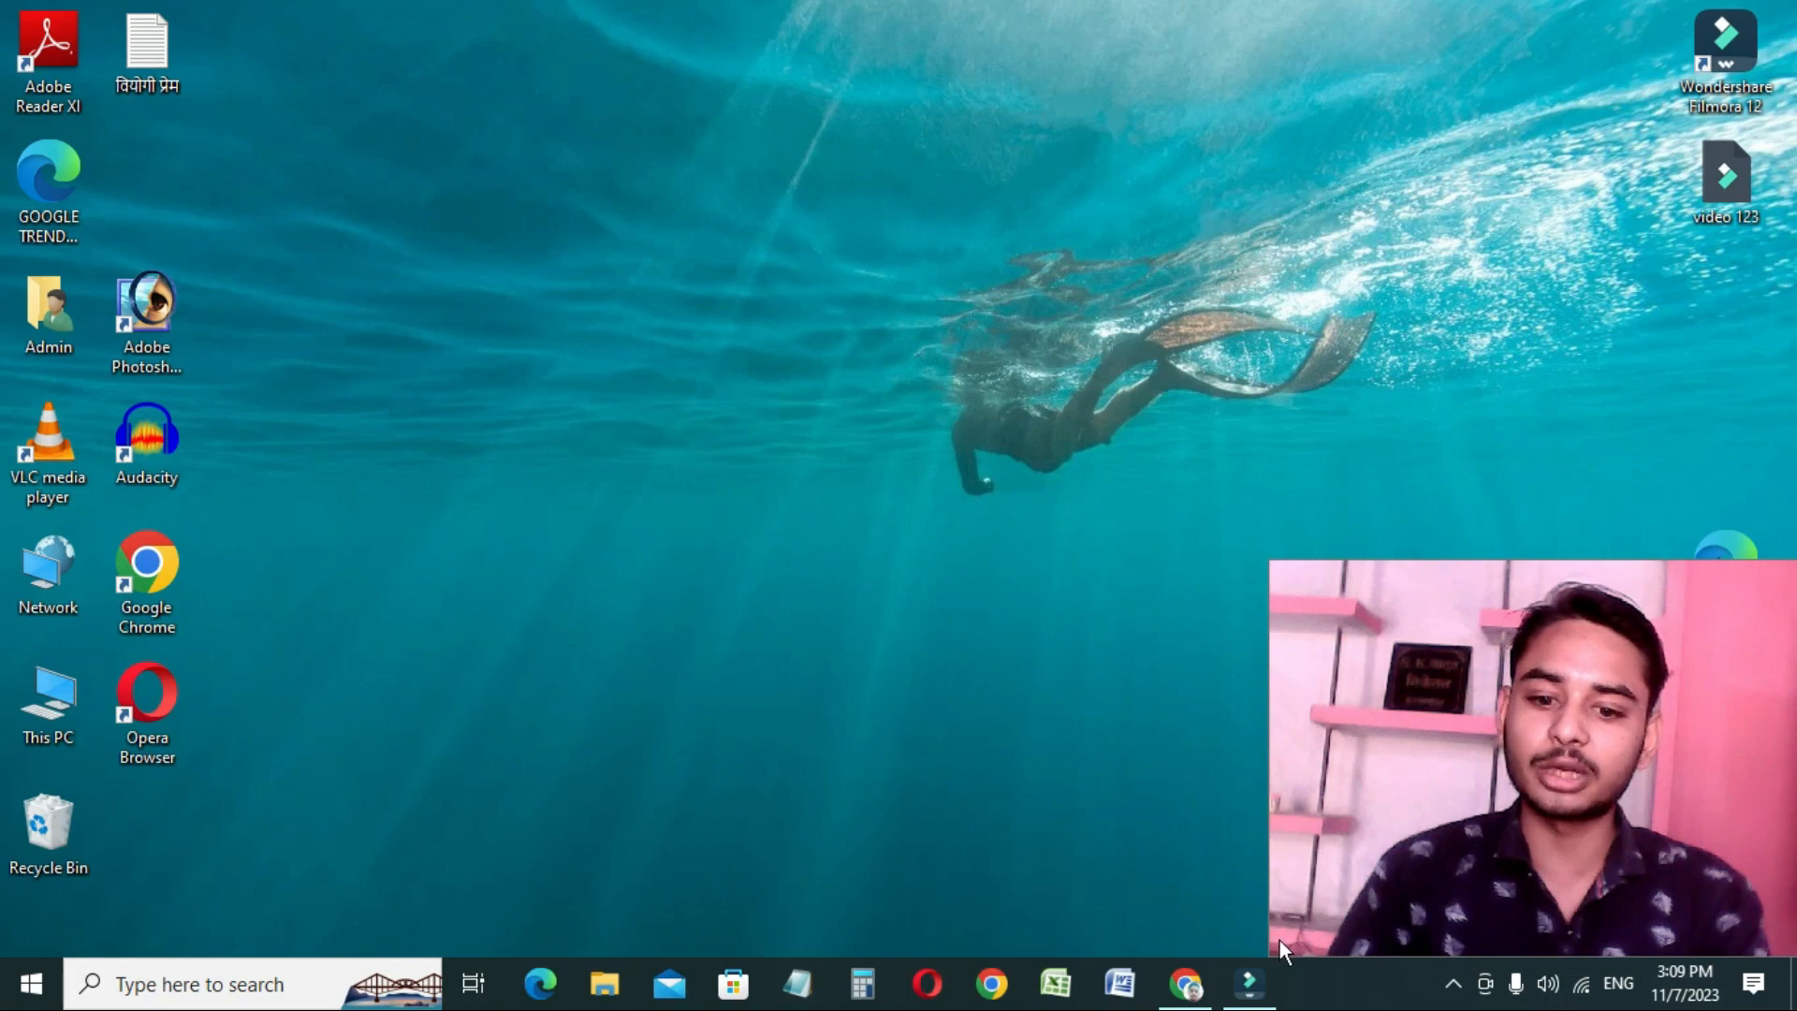
Step: Launch Google Chrome from the taskbar
click(1185, 983)
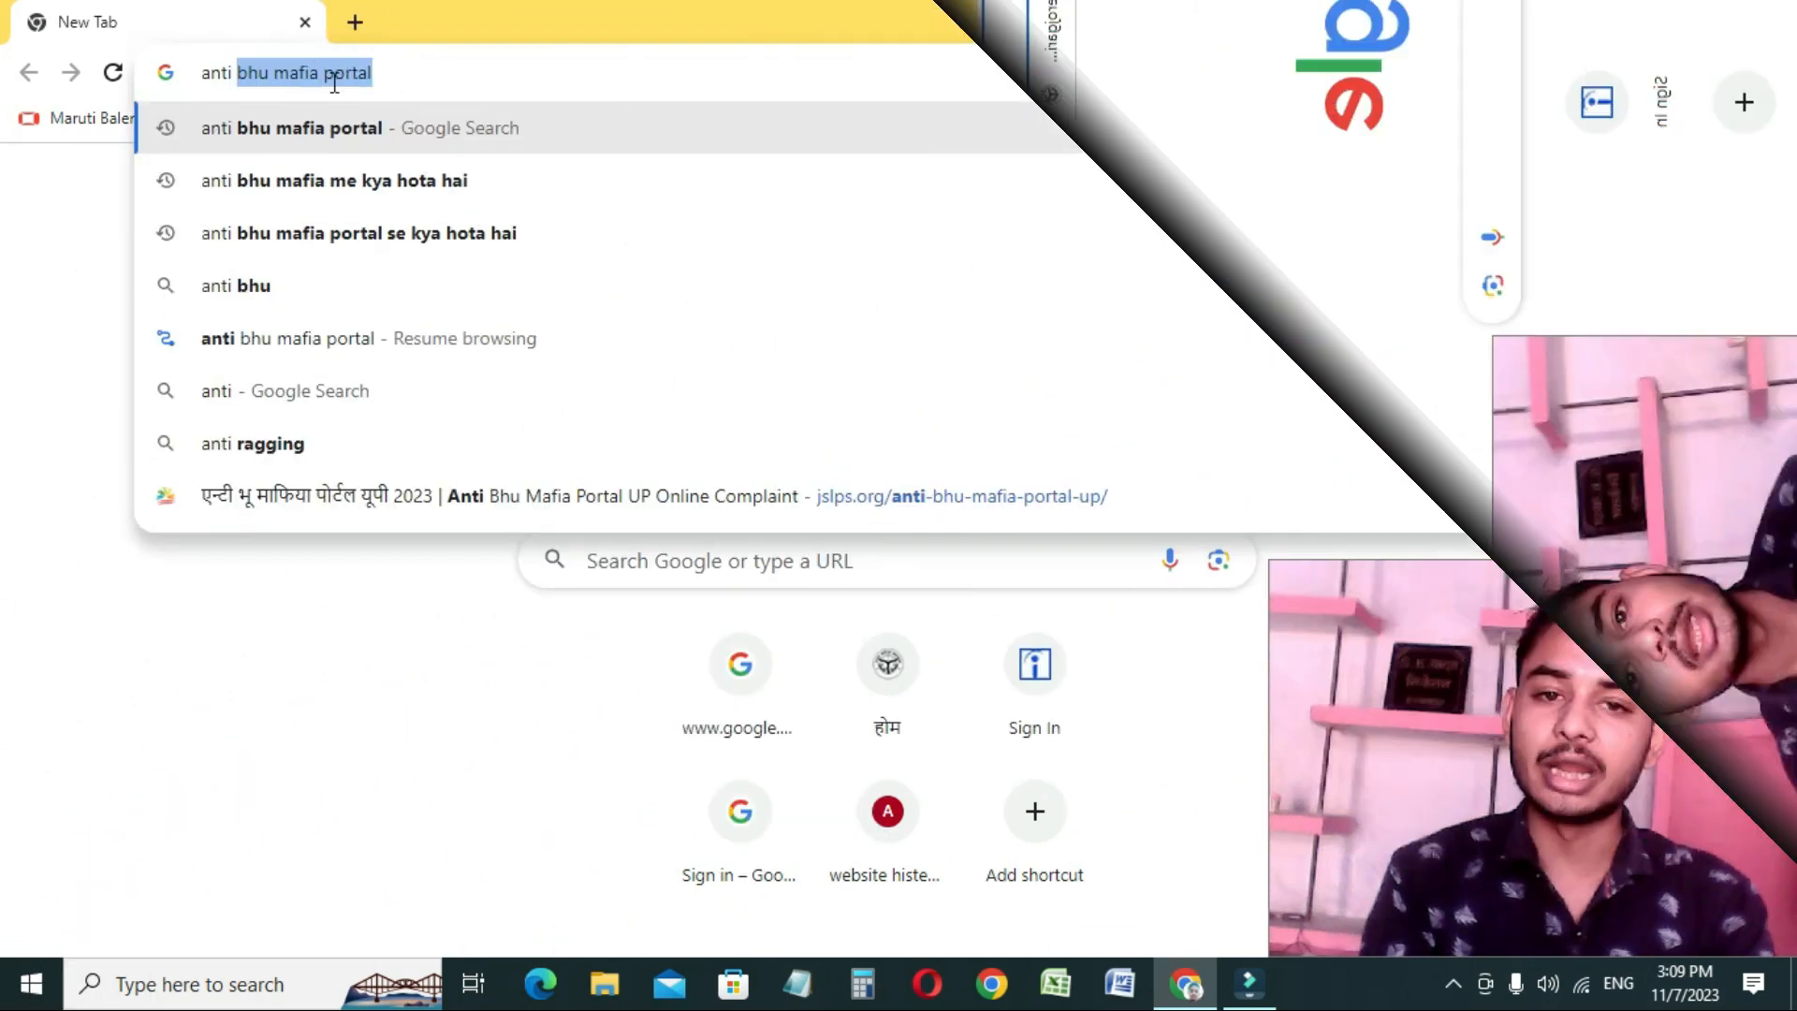
Step: Search Google for 'anti bhu mafia portal'
text(u mafia port)
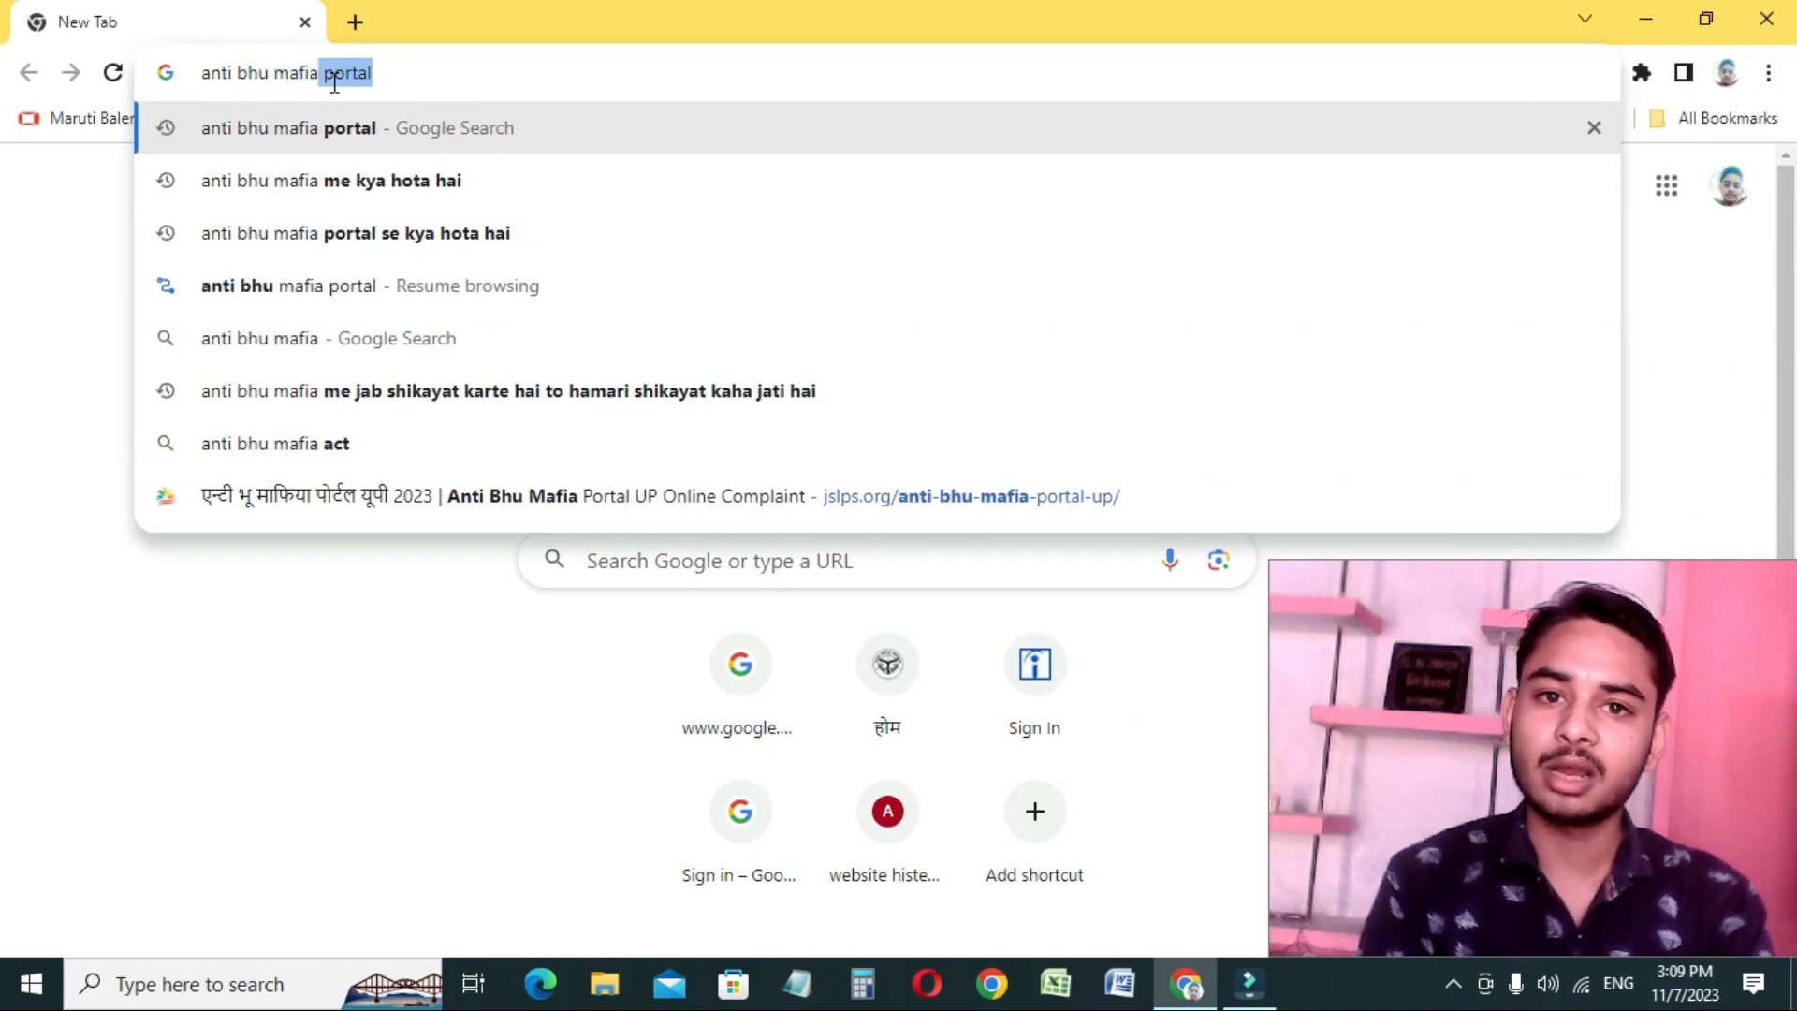
text(al)
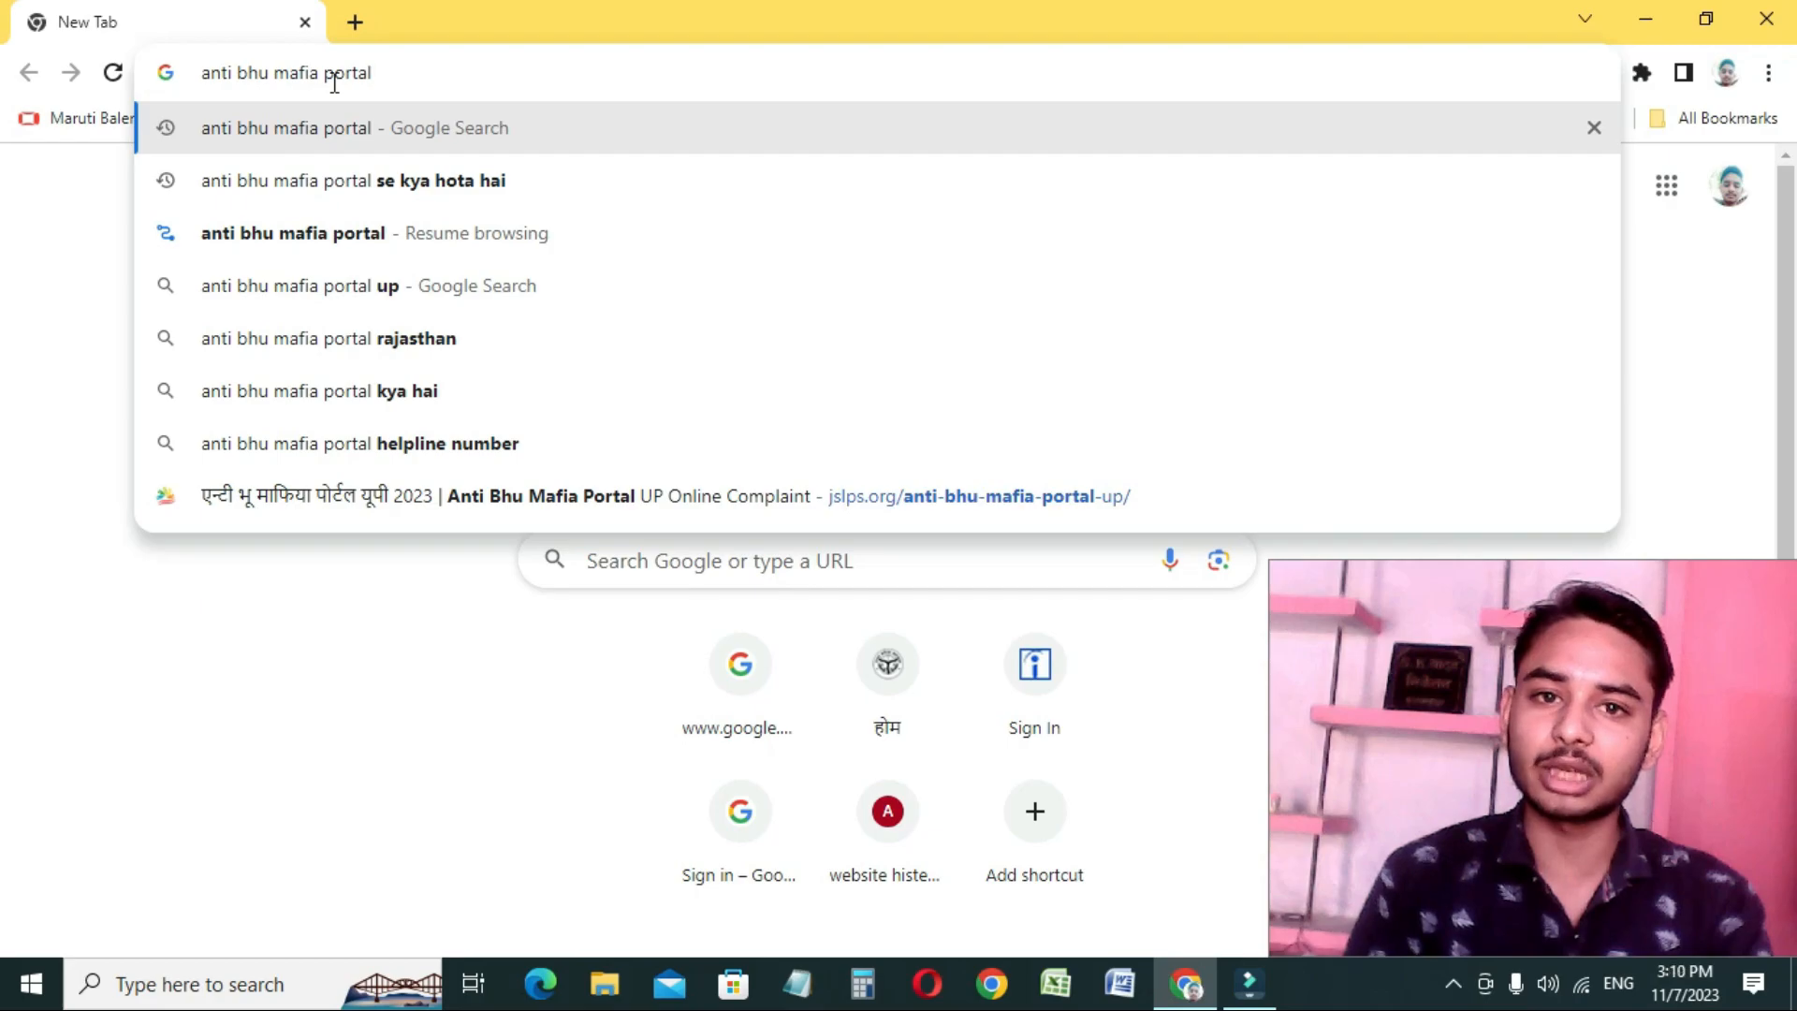
key(Return)
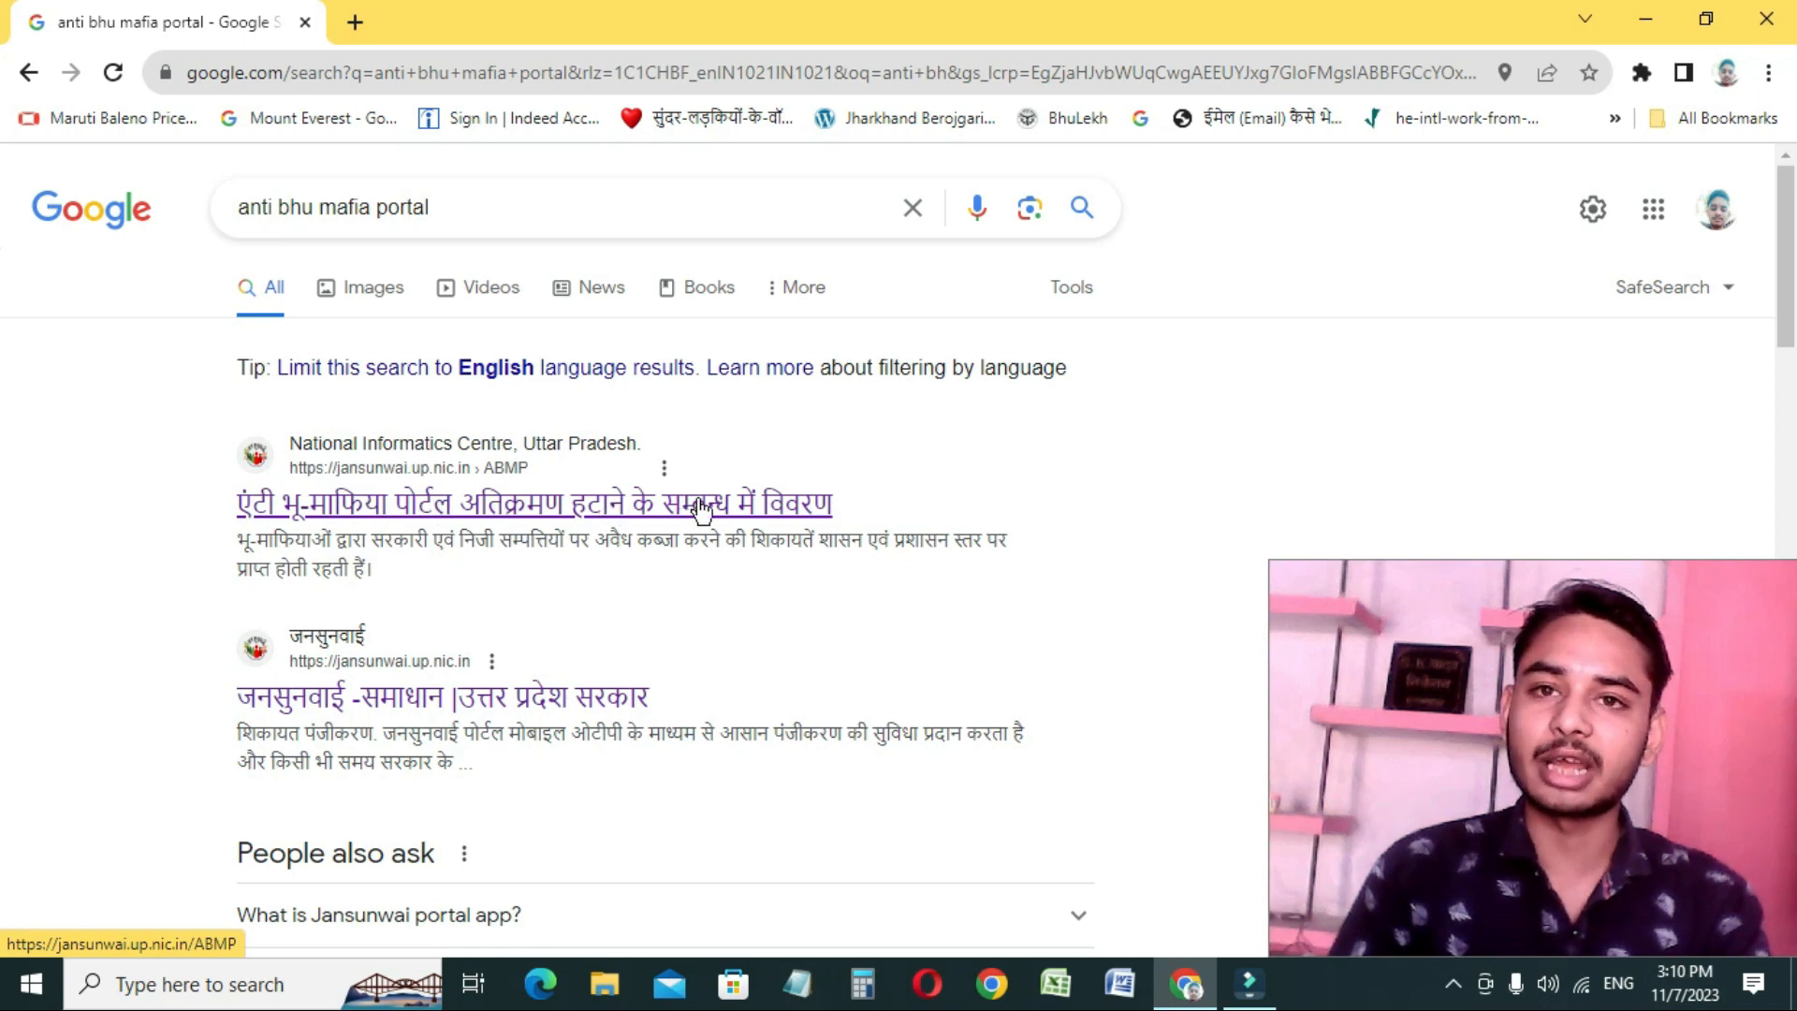
Step: Open the official jansunwai.up.nic.in anti-land-mafia page, then its शिकायत पंजीकरण registration page
click(352, 529)
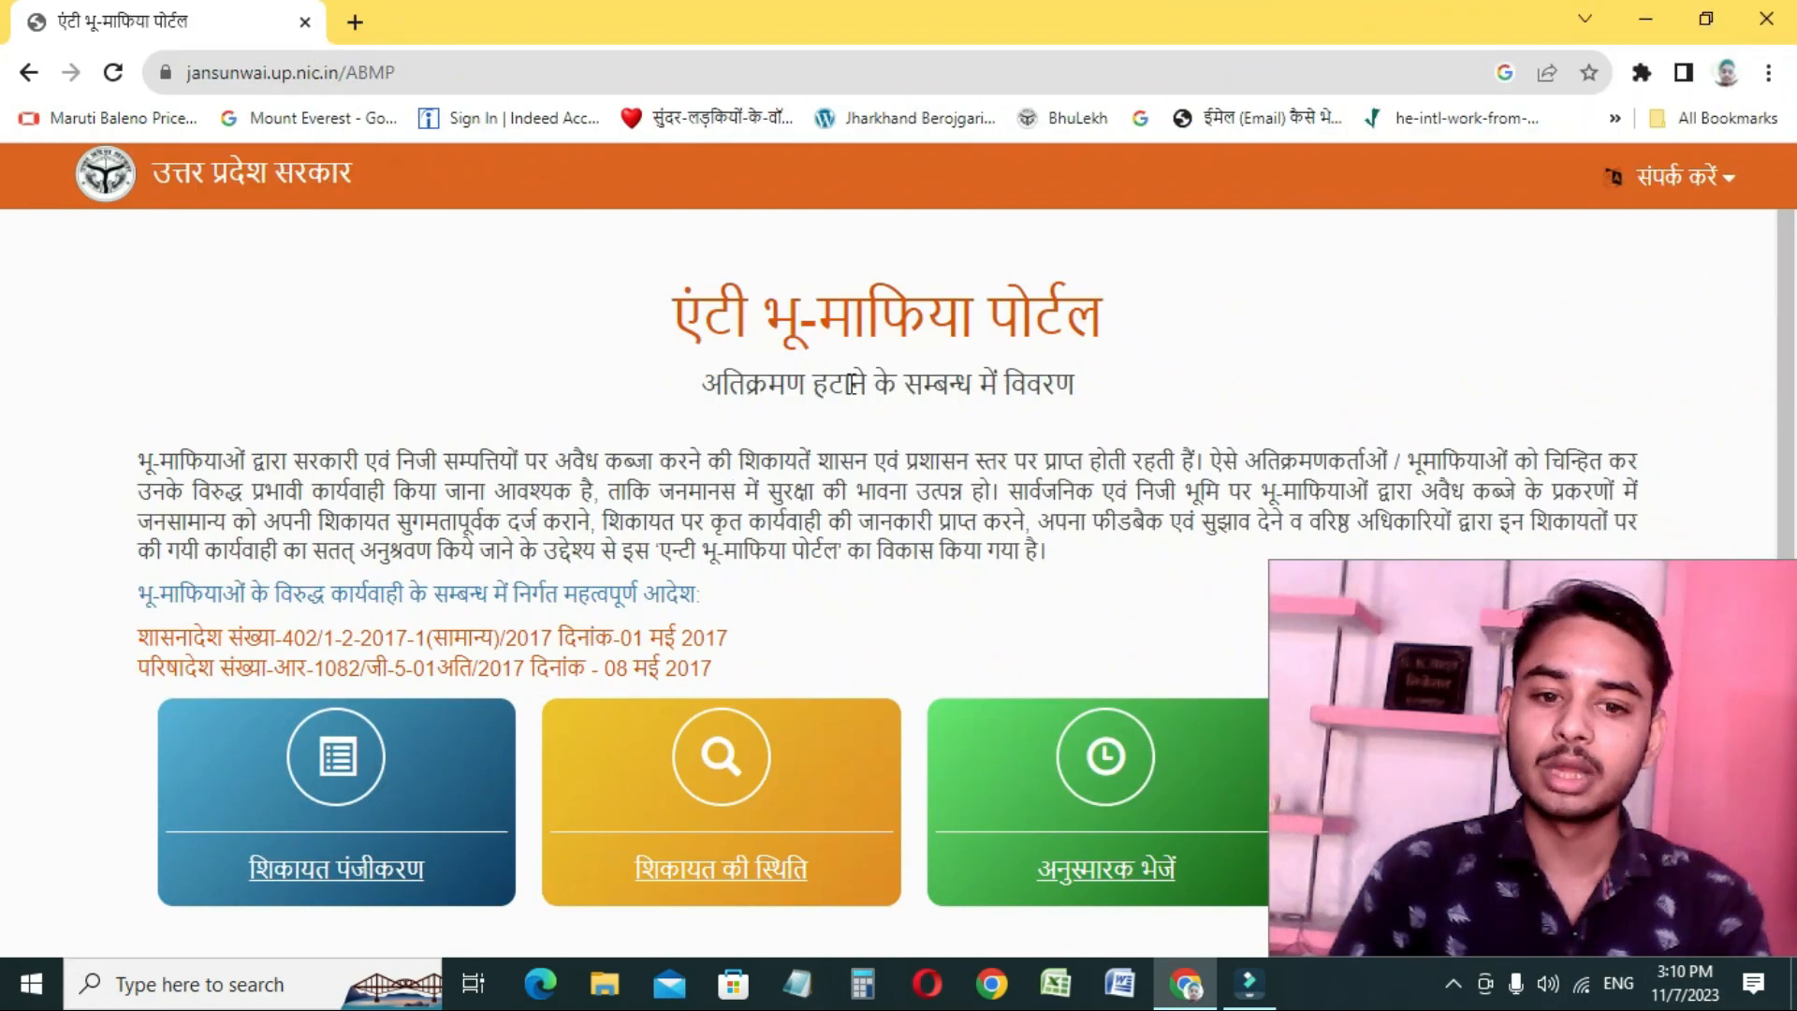
scroll(693, 346, down, 2)
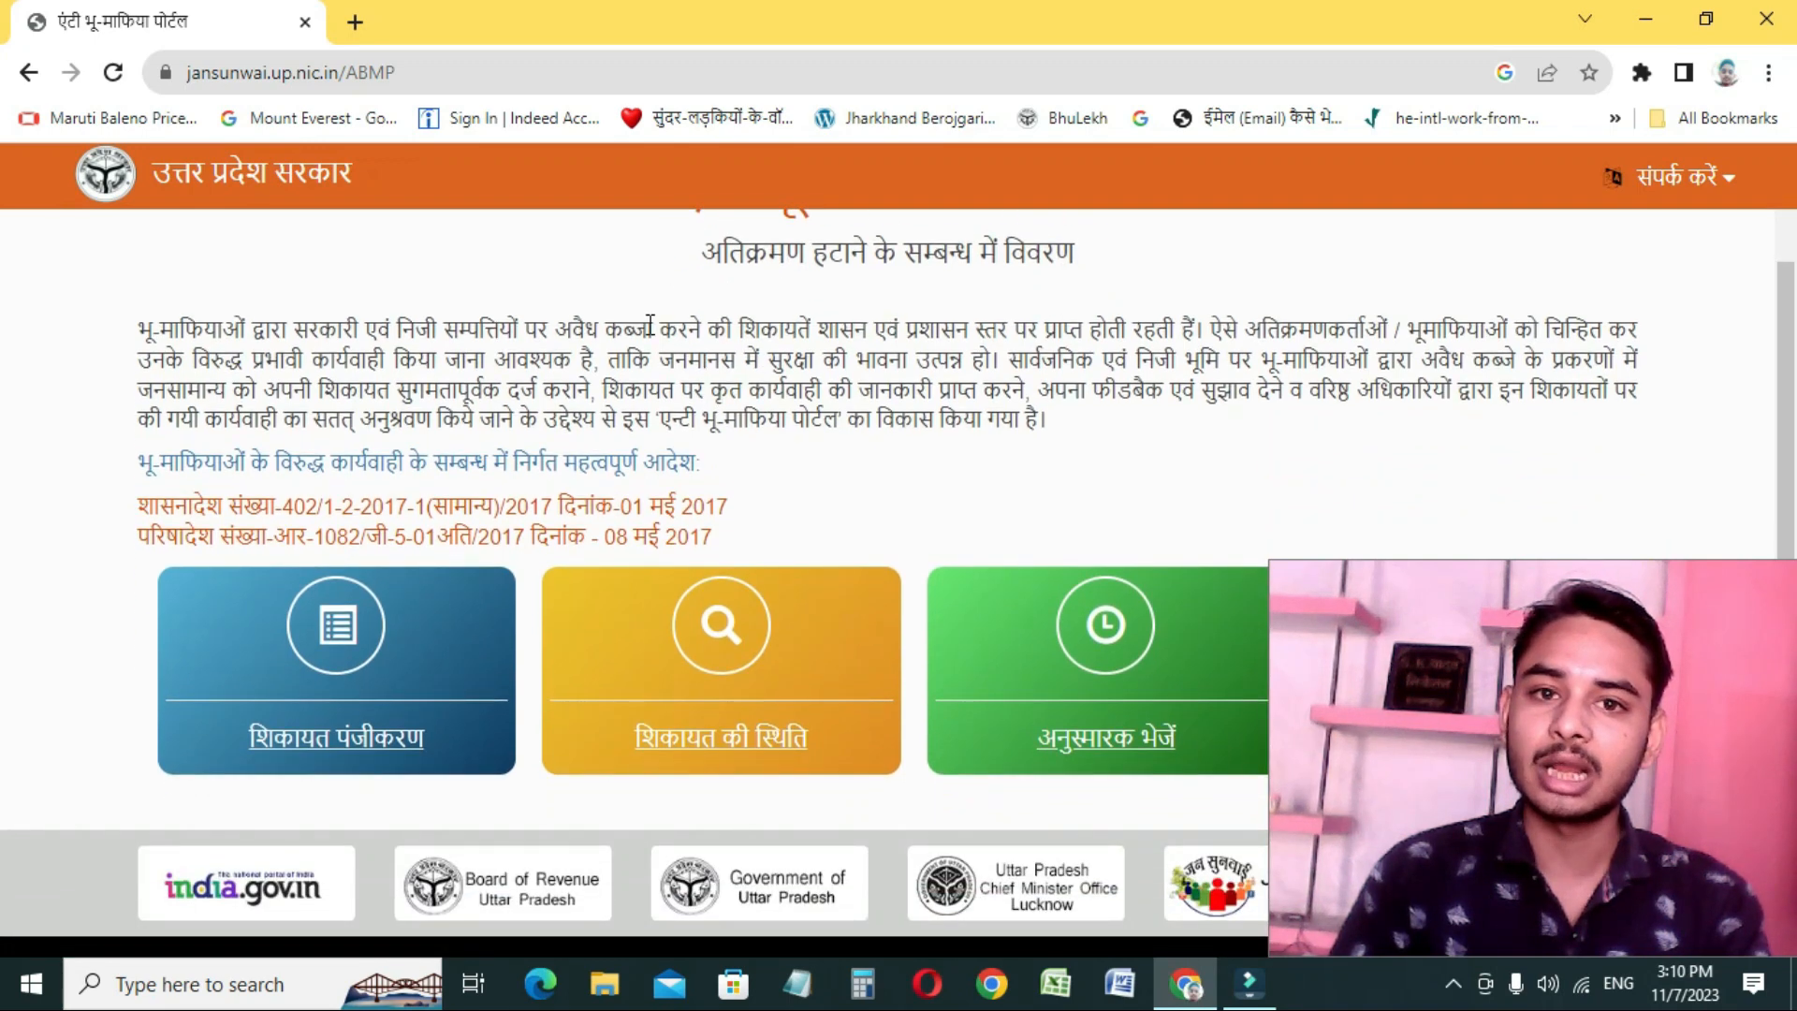
scroll(649, 323, up, 2)
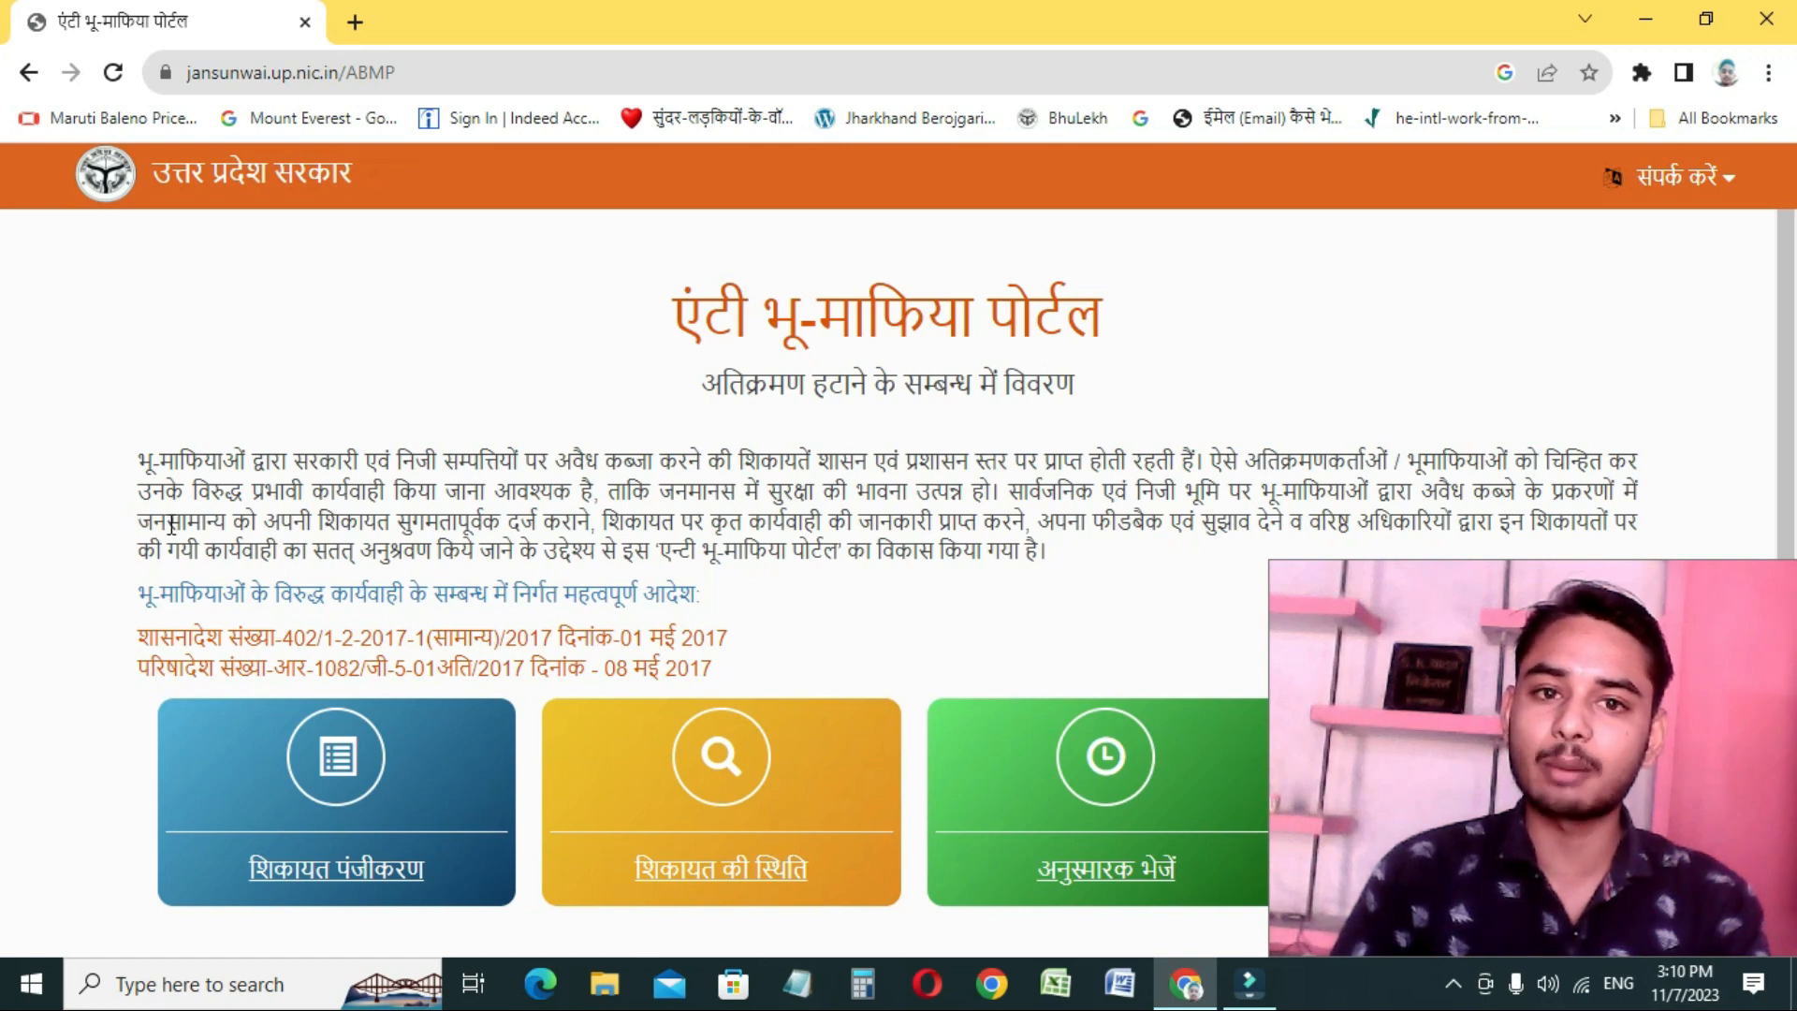
drag(169, 524, 262, 524)
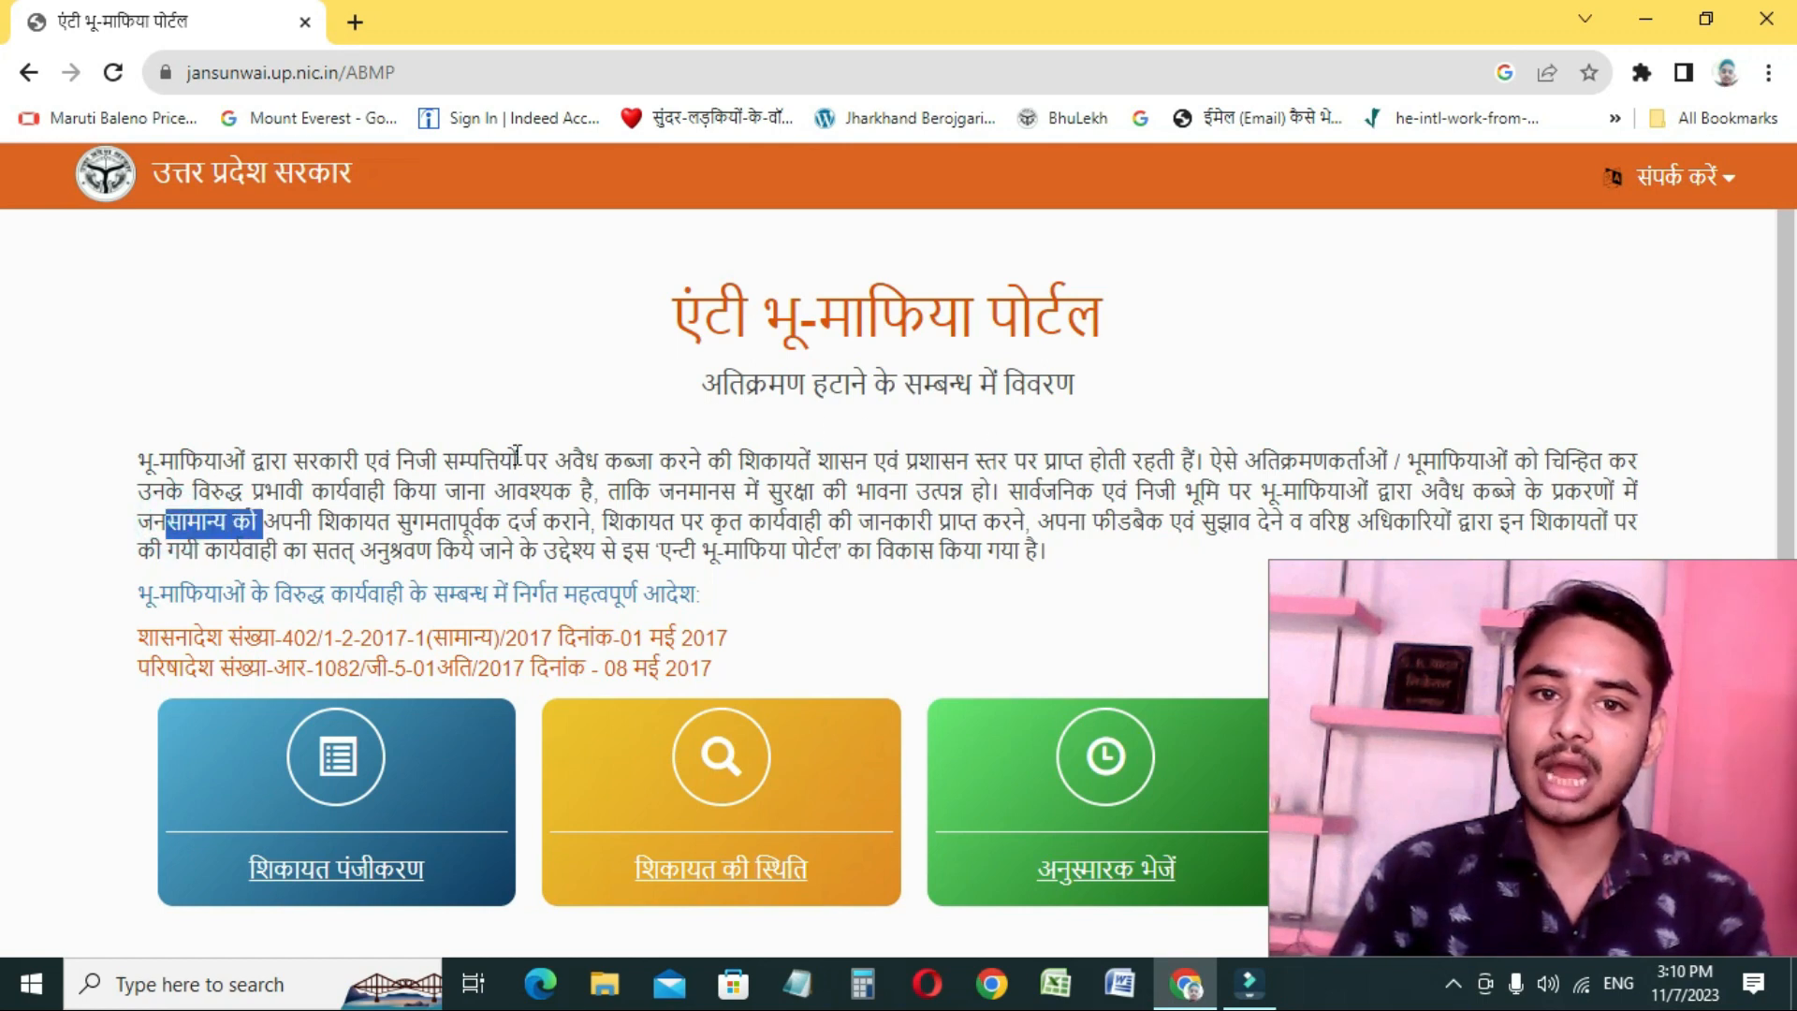
click(554, 405)
scroll(554, 404, down, 1)
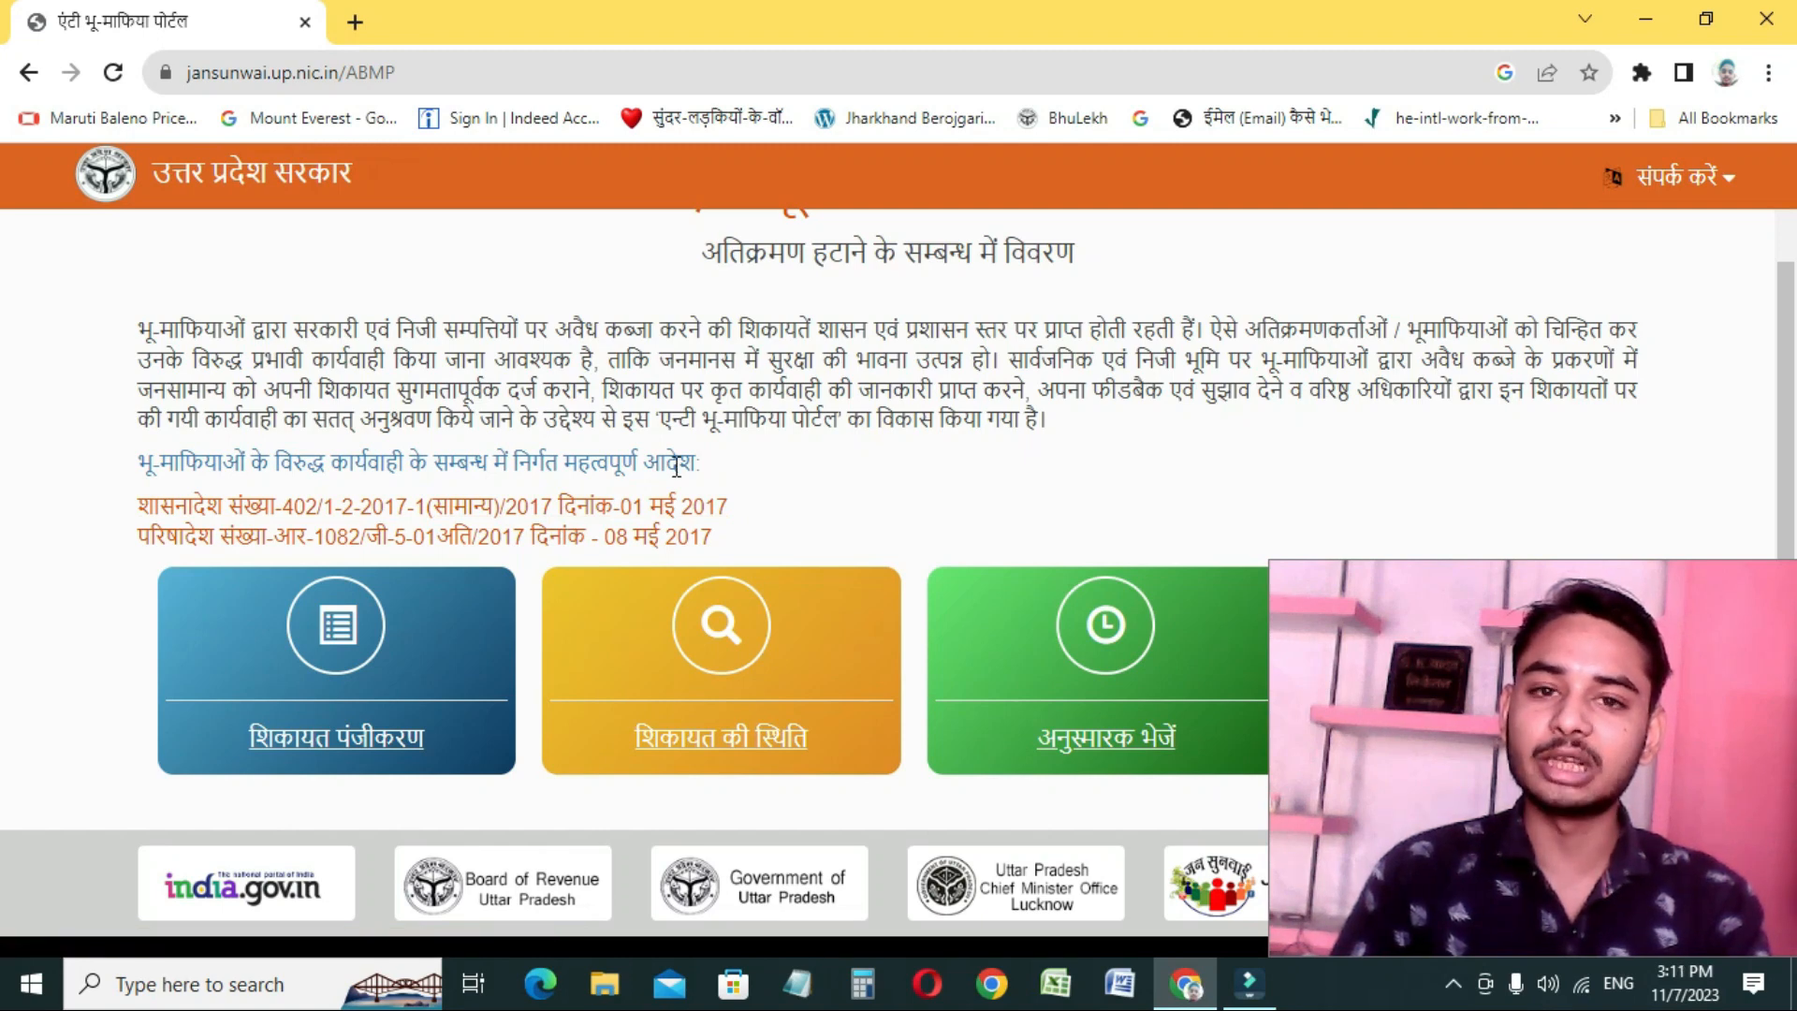
click(368, 635)
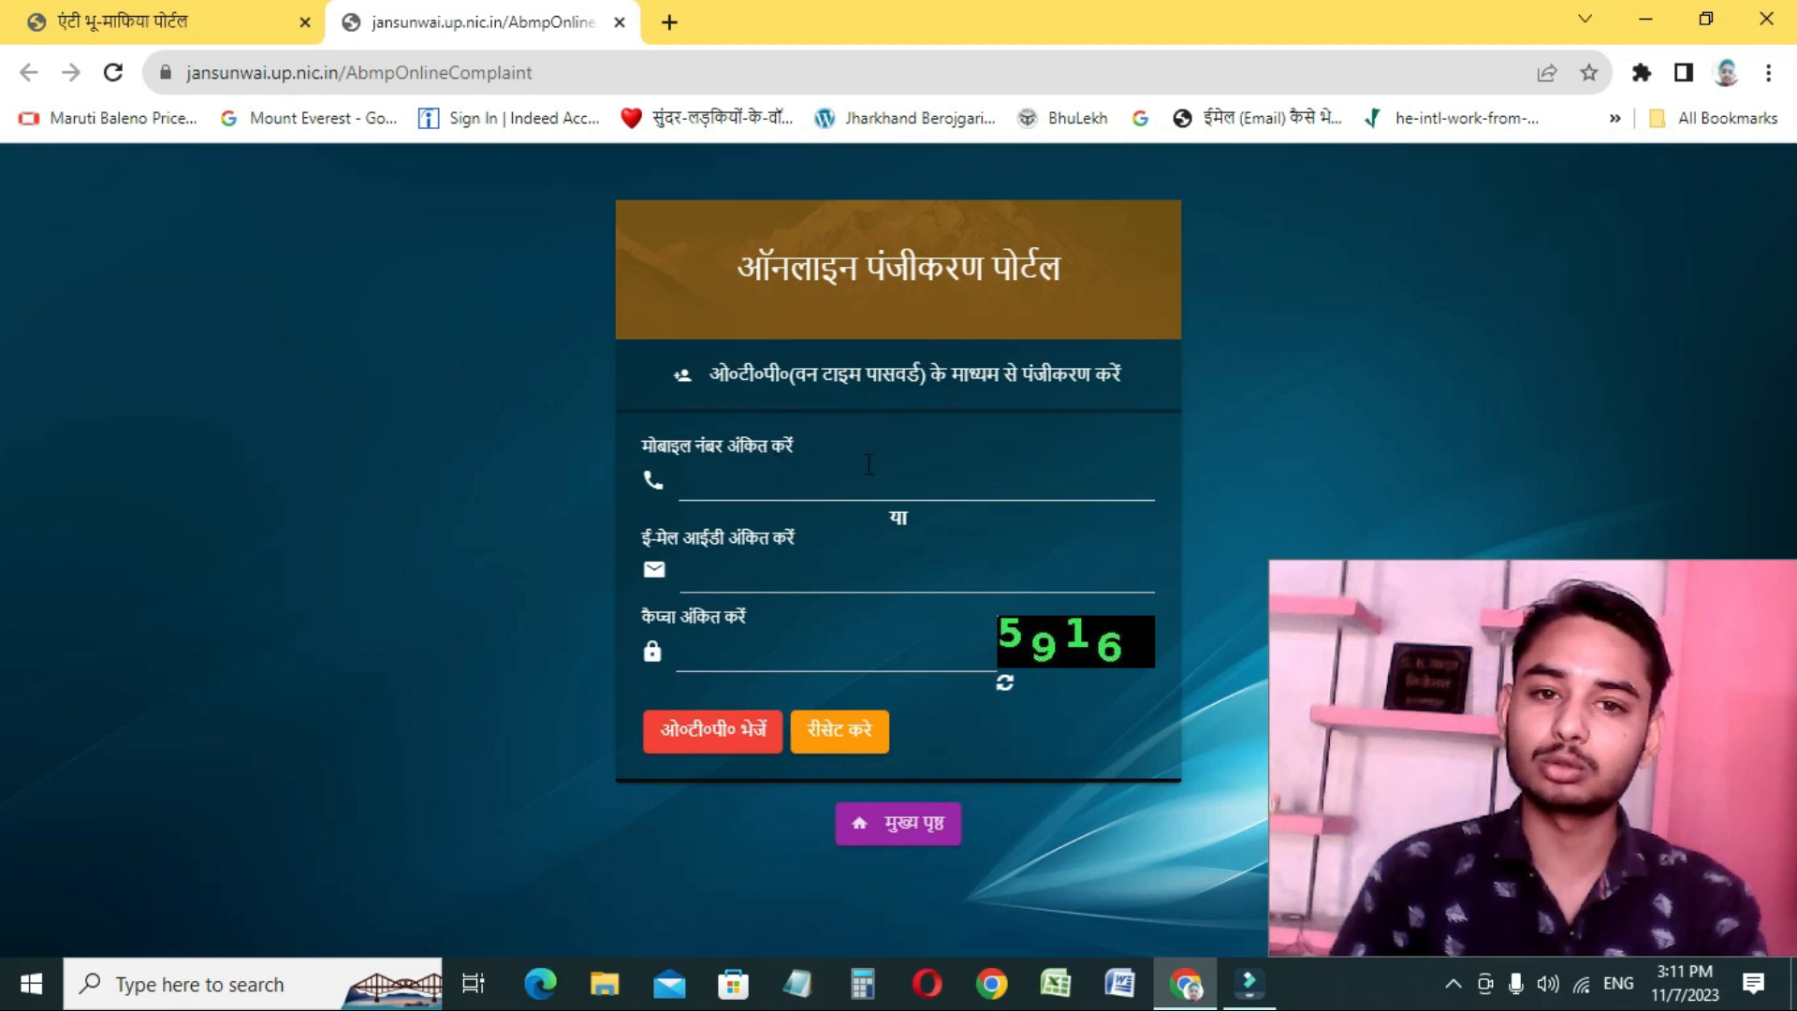
Step: Enter the mobile number and captcha, and request an OTP
click(870, 463)
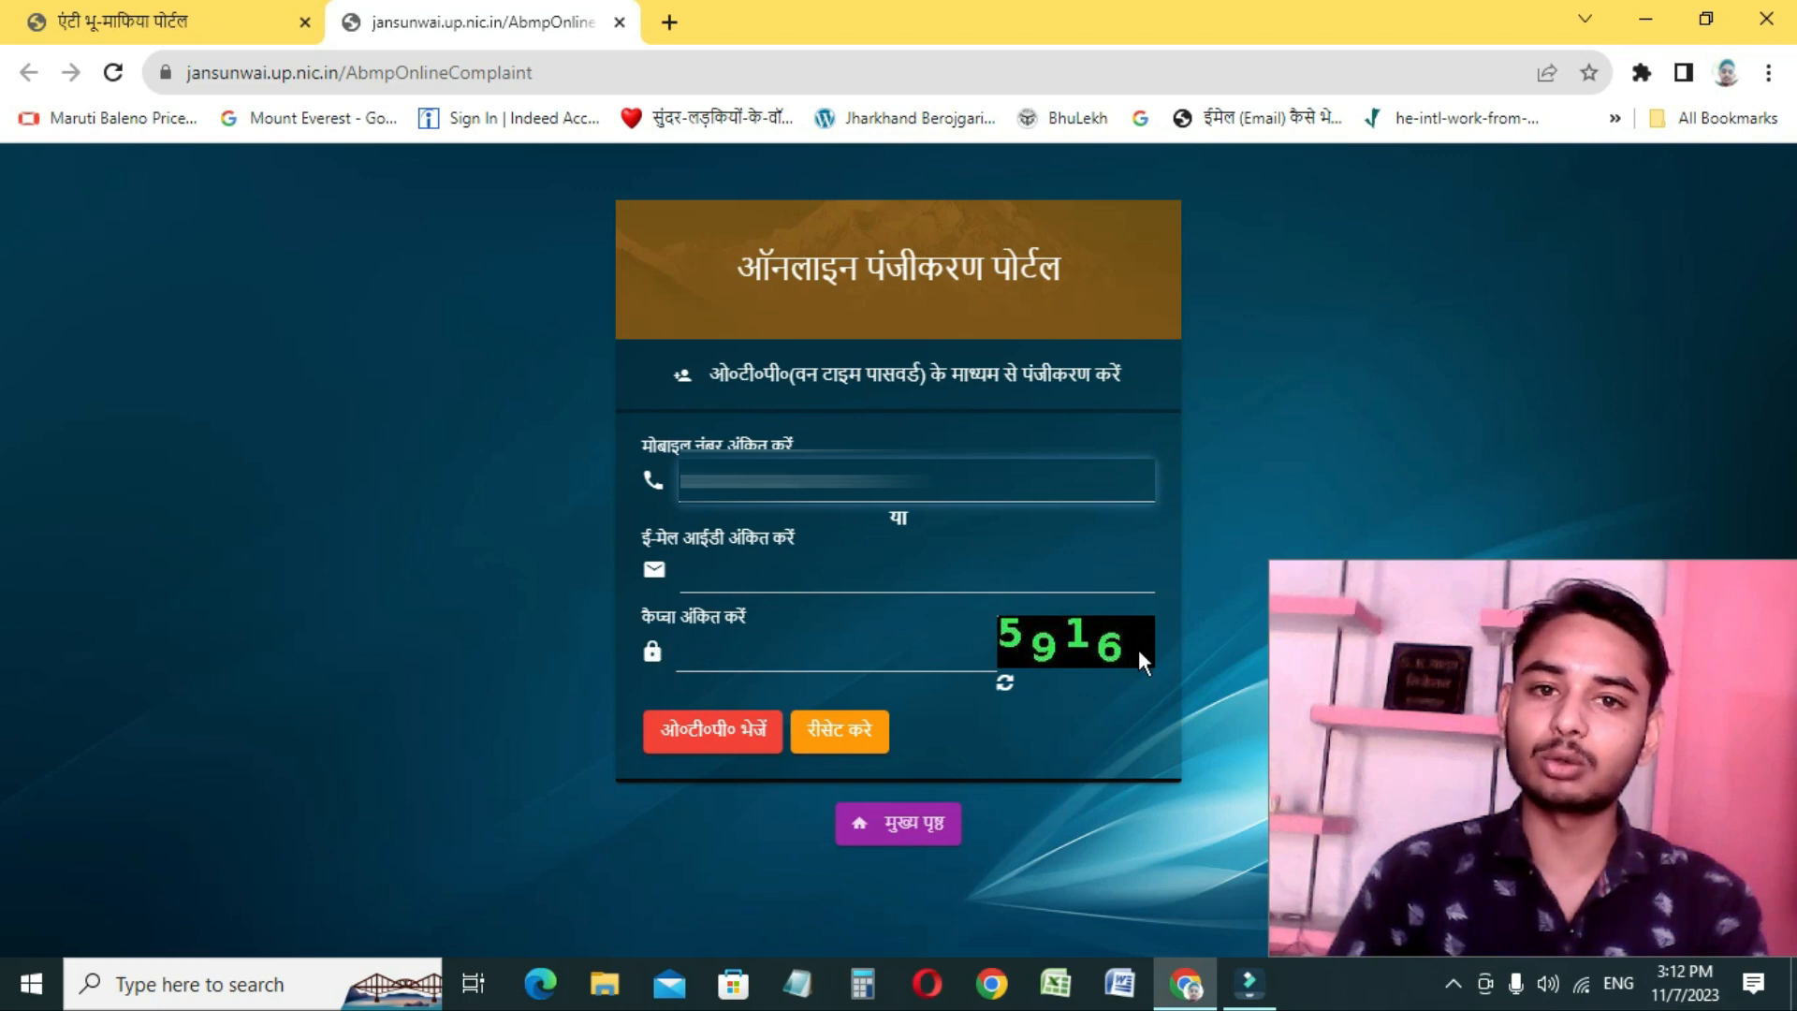
click(933, 654)
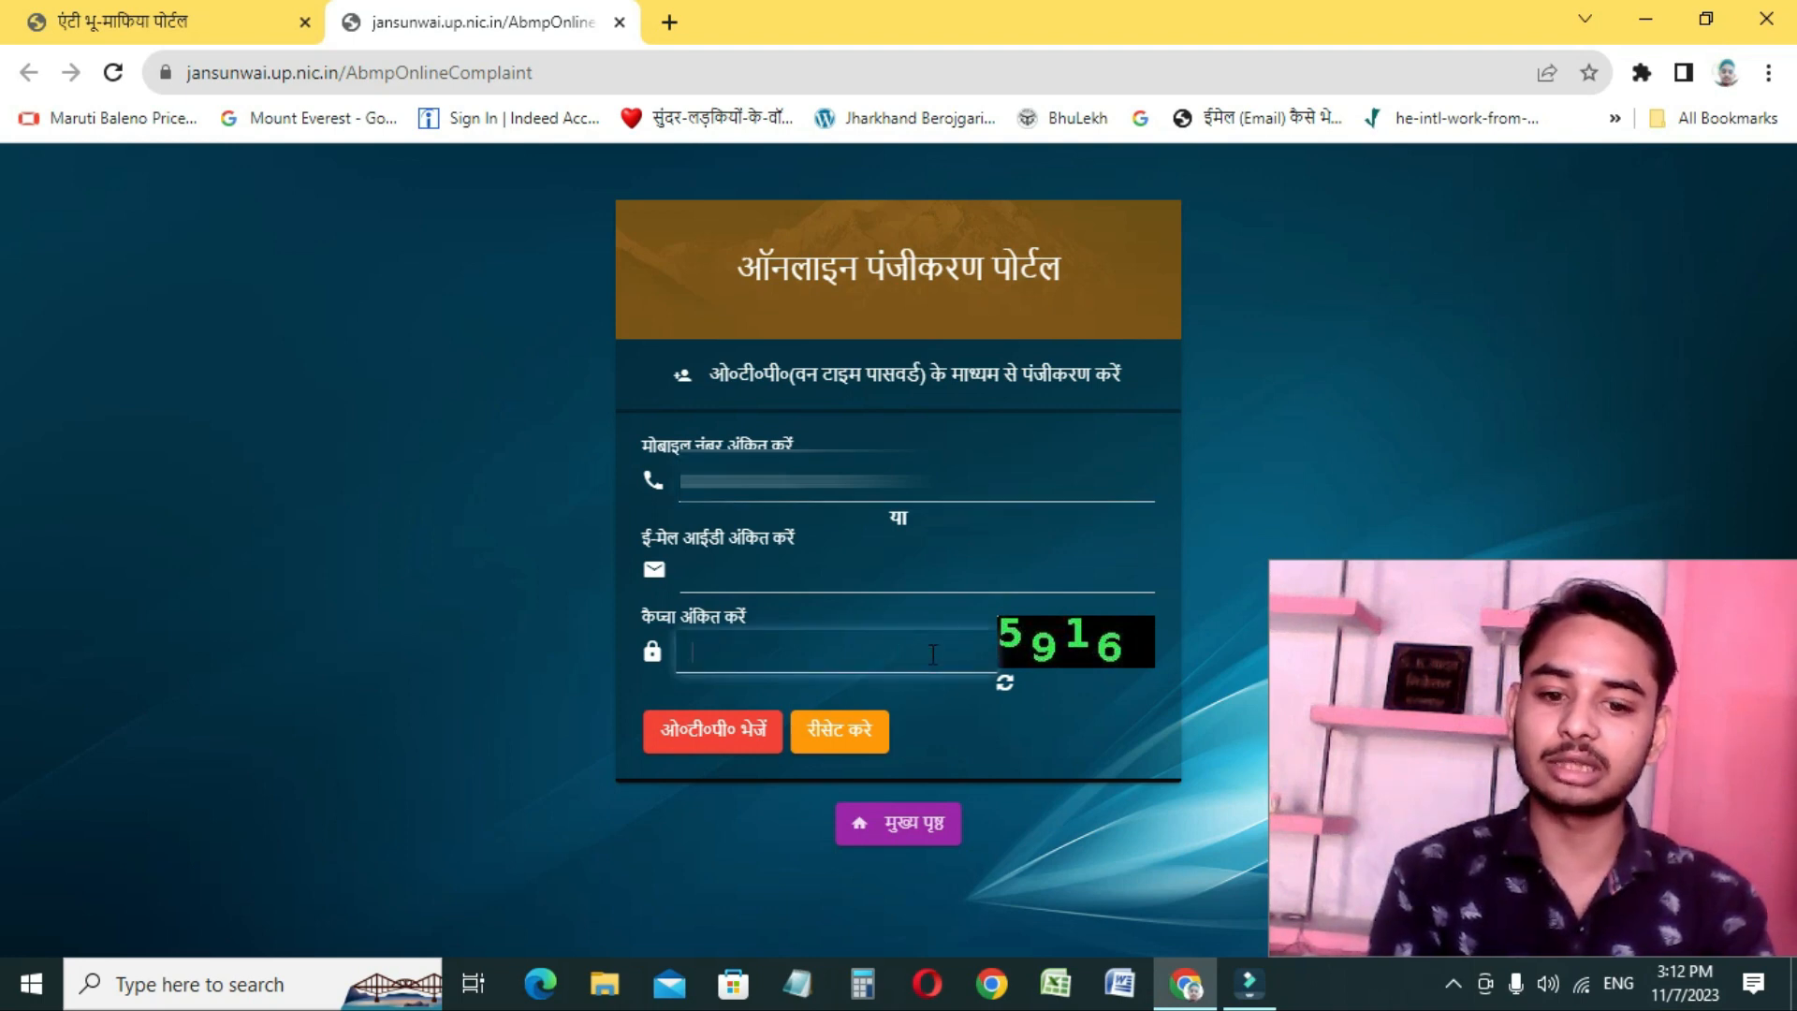
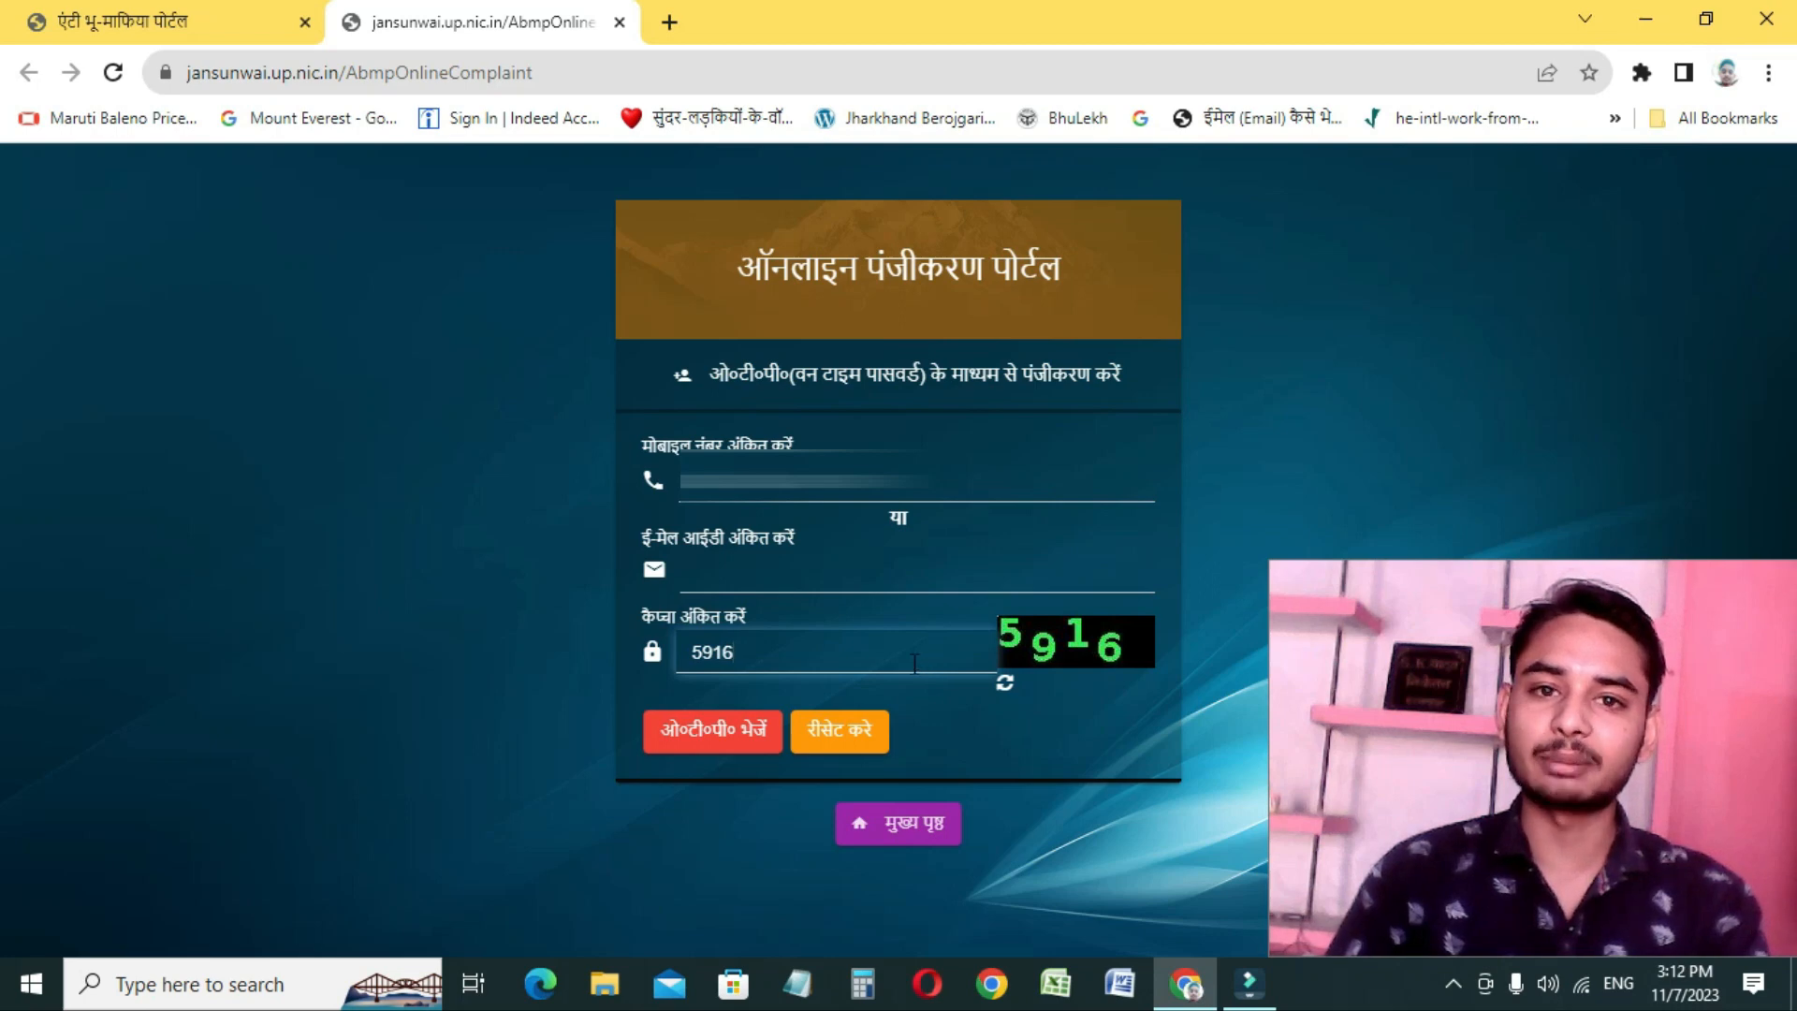
click(712, 731)
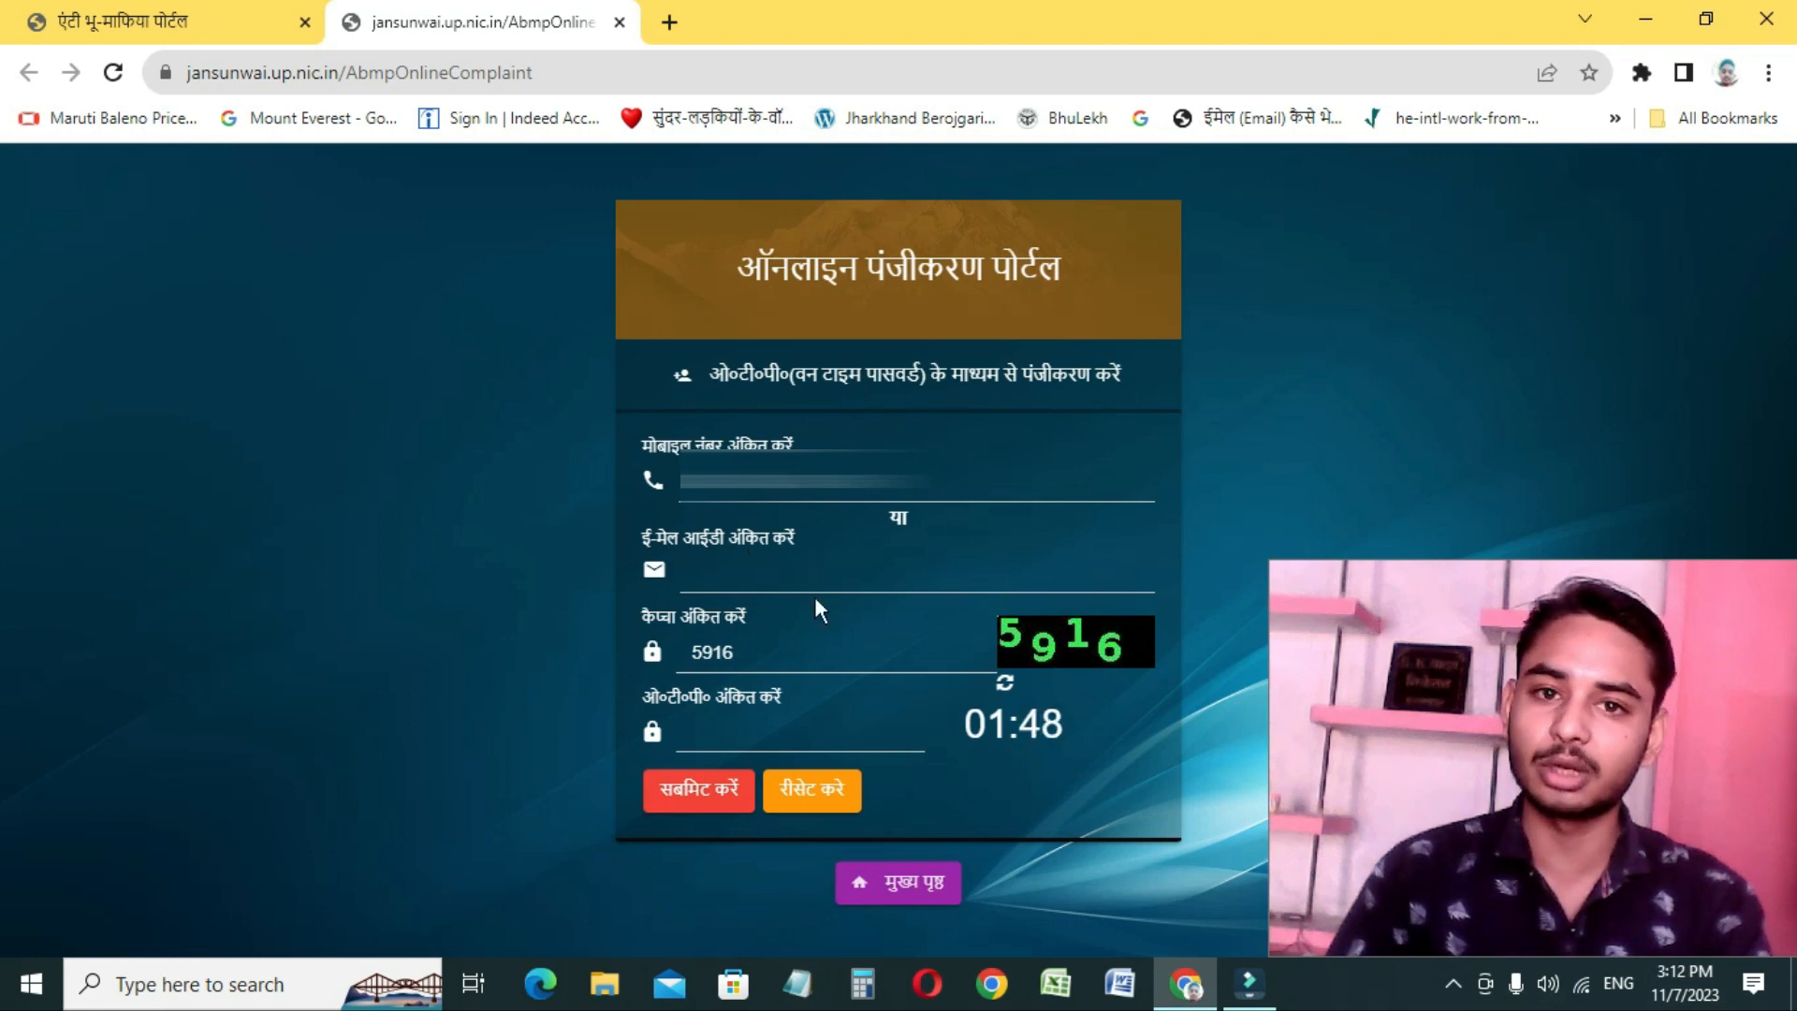
Step: Enter the received OTP and submit it to reach the complaint form
click(776, 732)
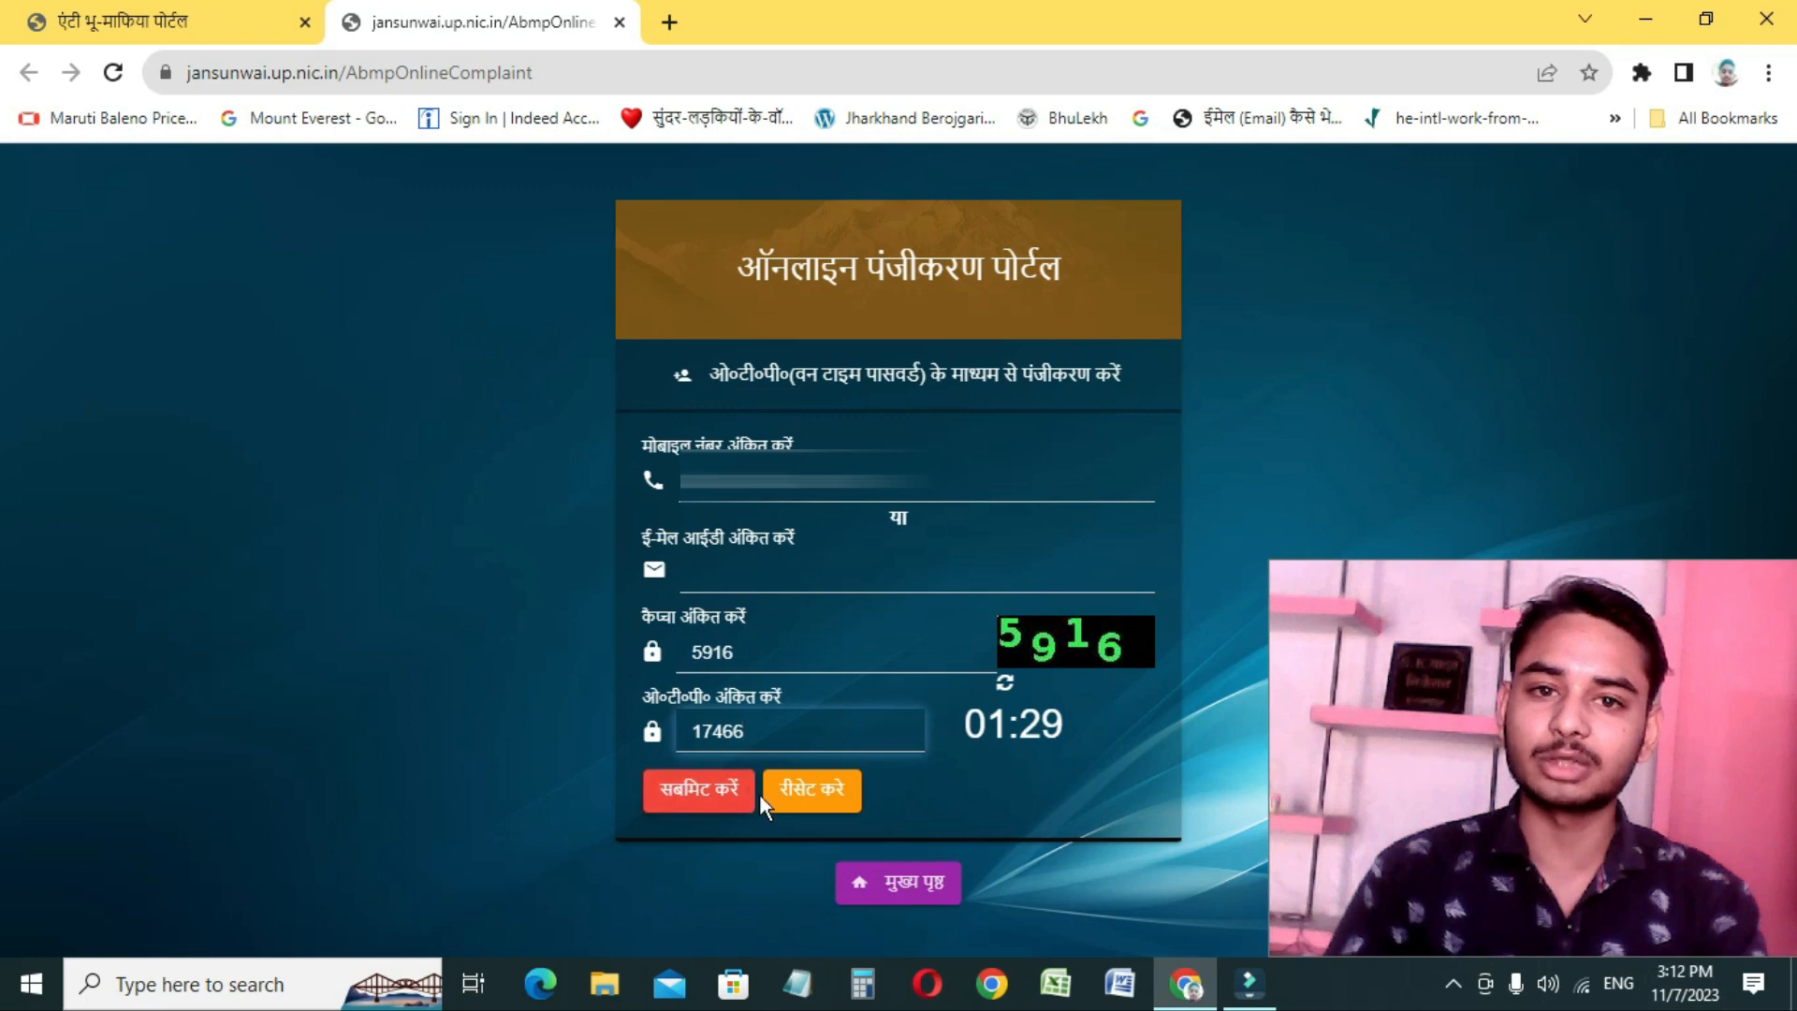
click(681, 803)
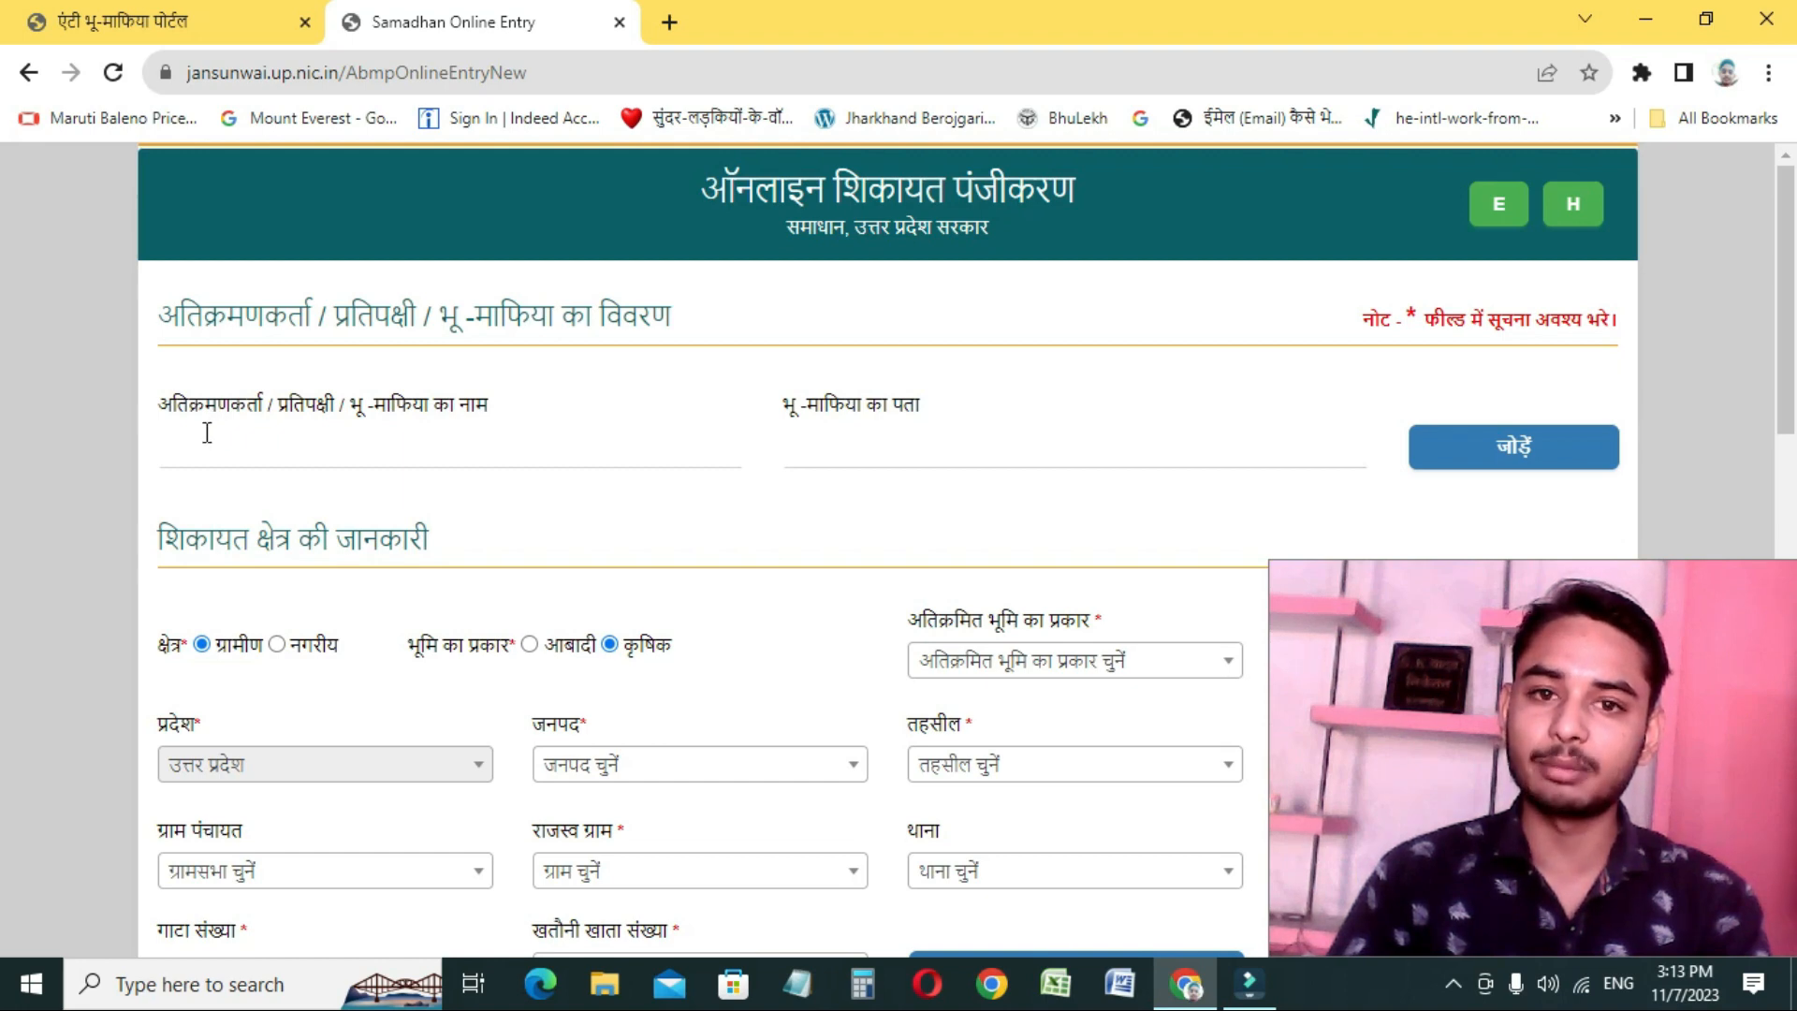
Step: Enter the encroacher's name and address and add them to the land-mafia list
click(300, 437)
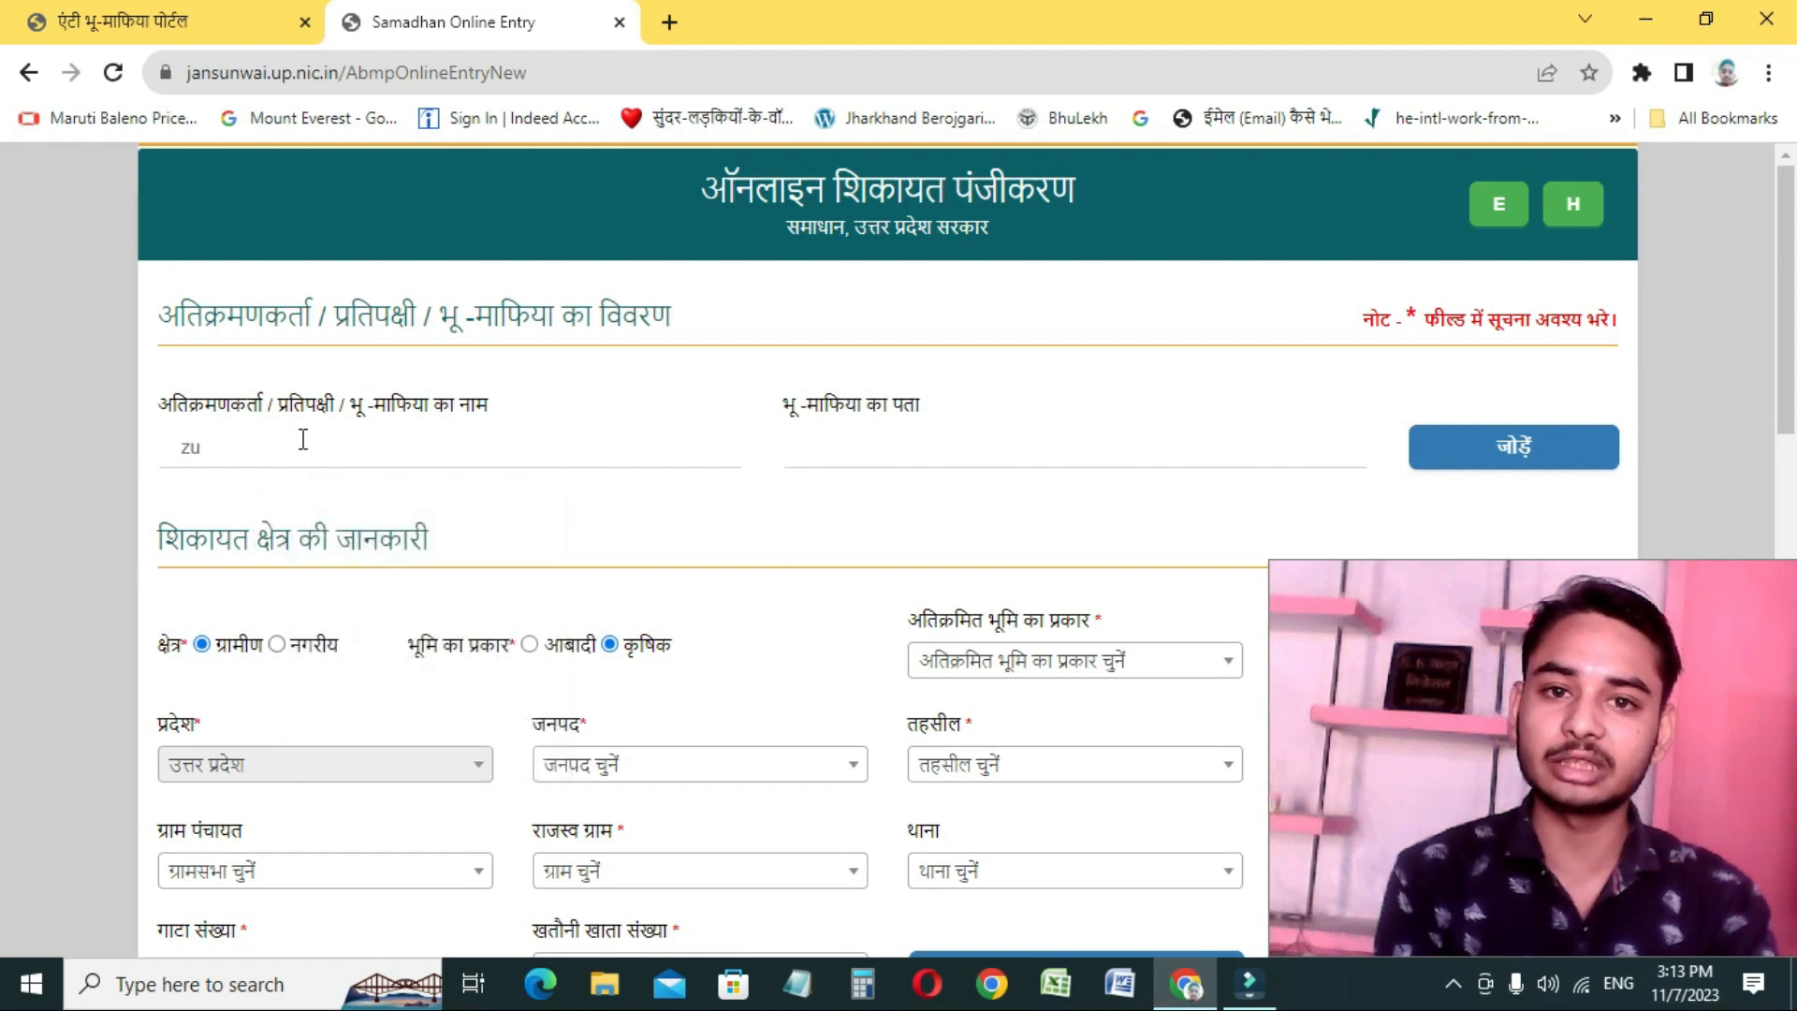
text(a)
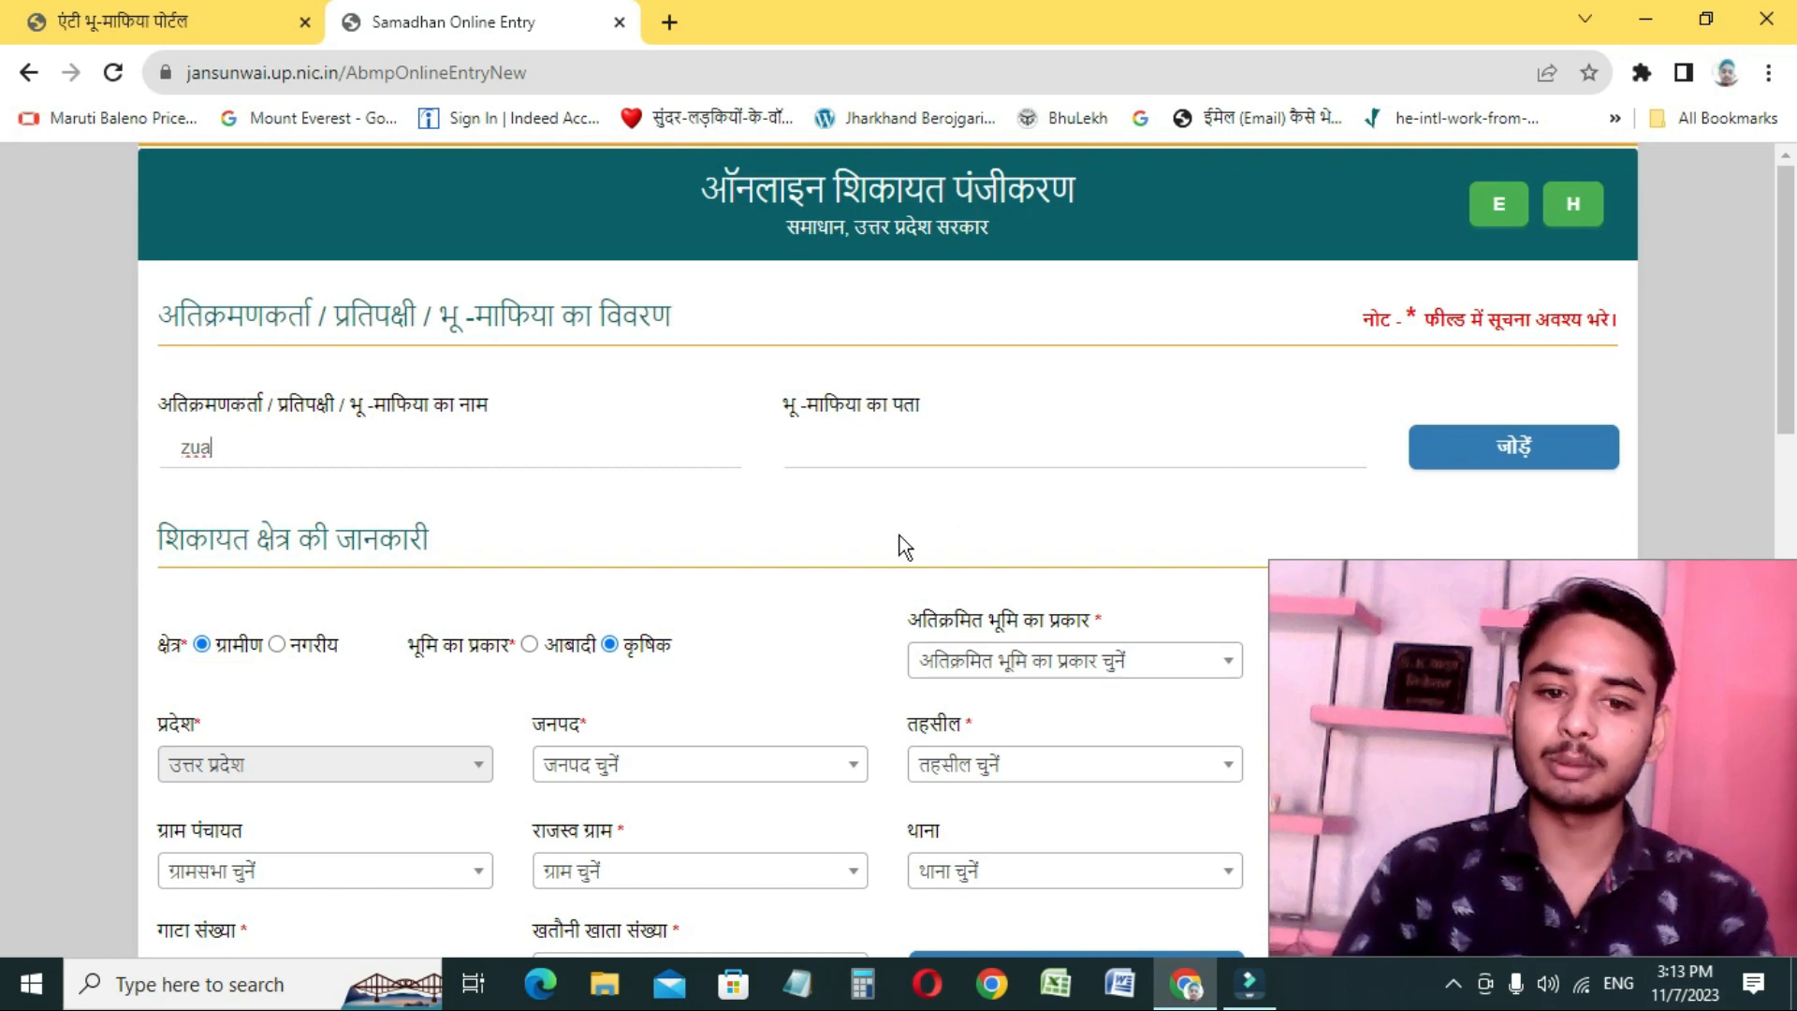
click(951, 445)
text(rampur)
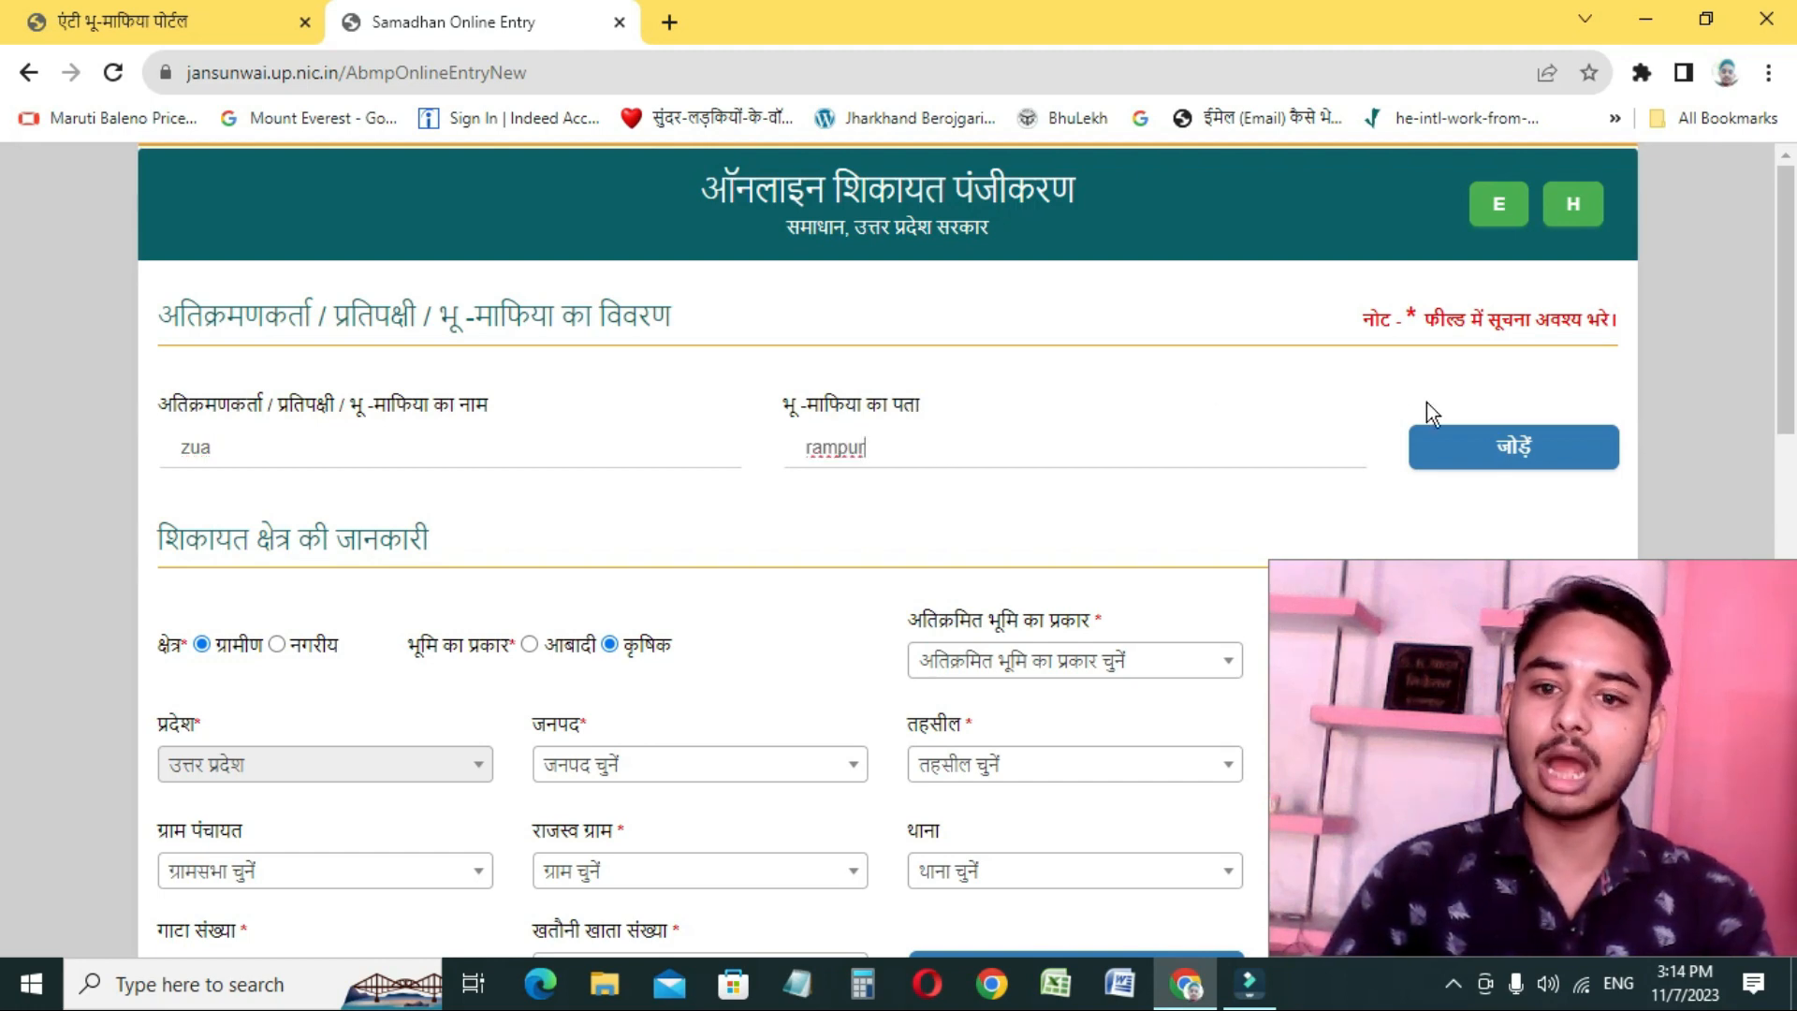
click(1494, 471)
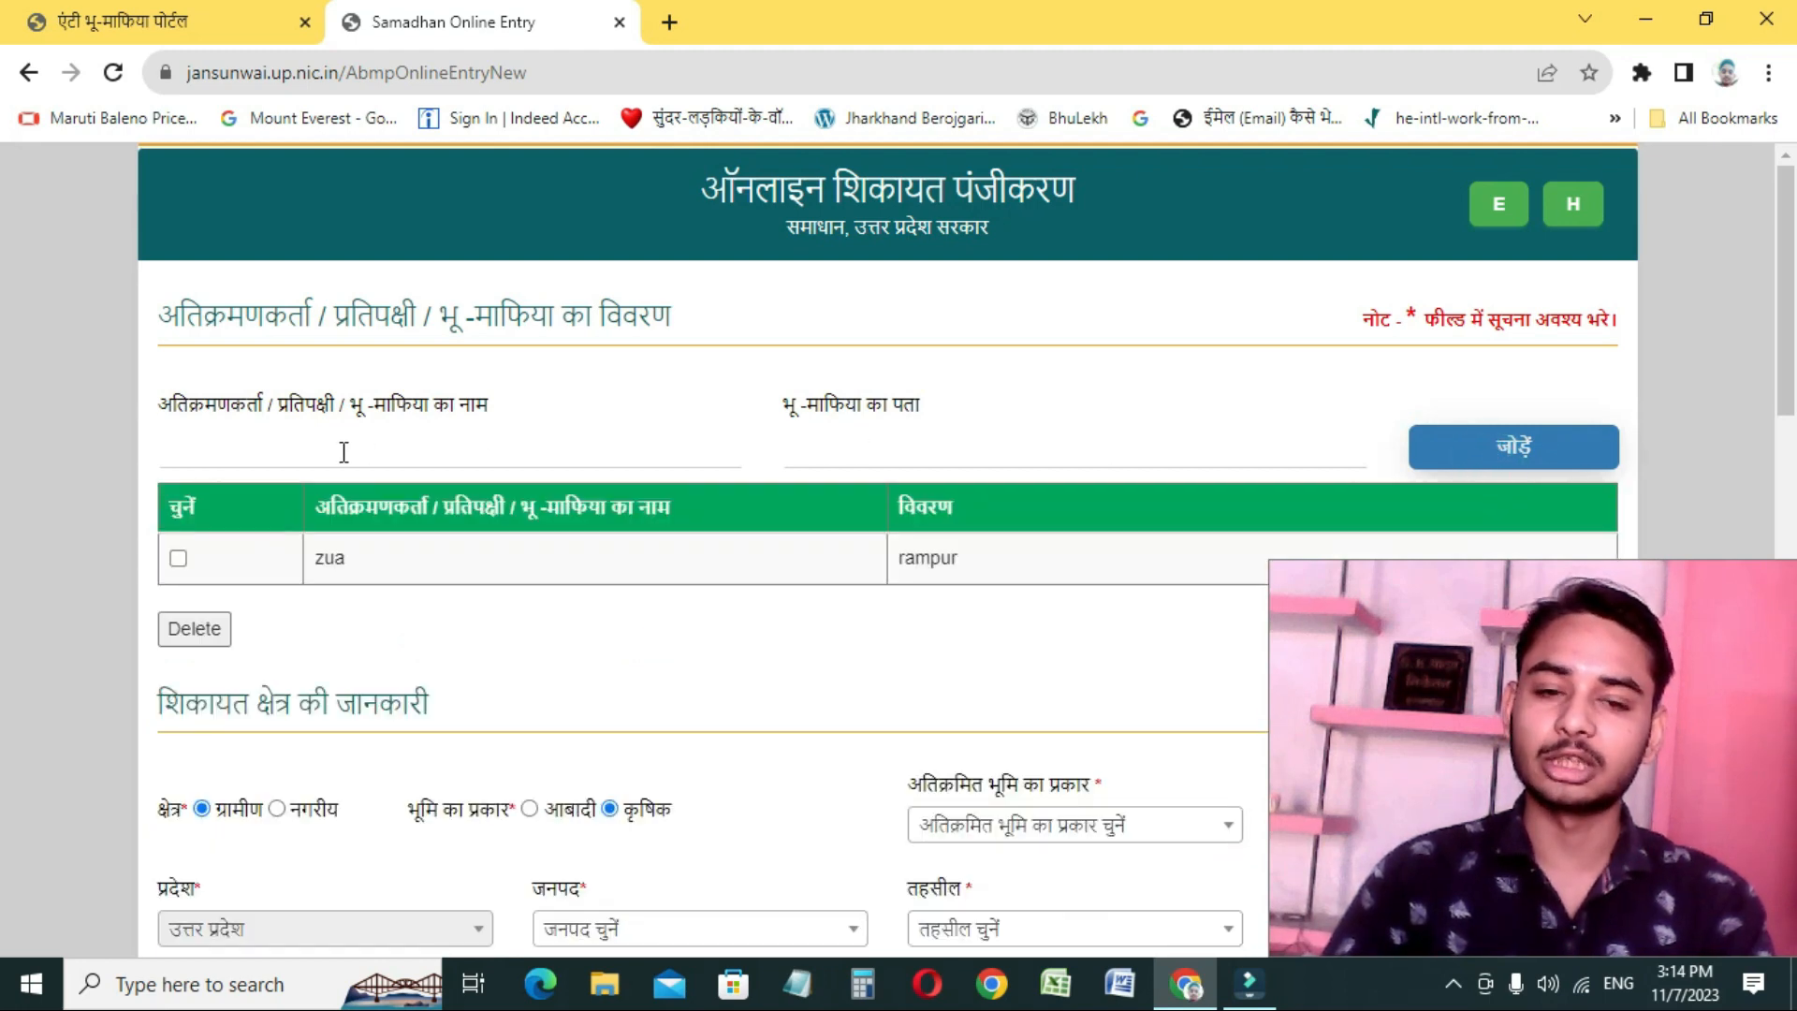
scroll(699, 376, down, 4)
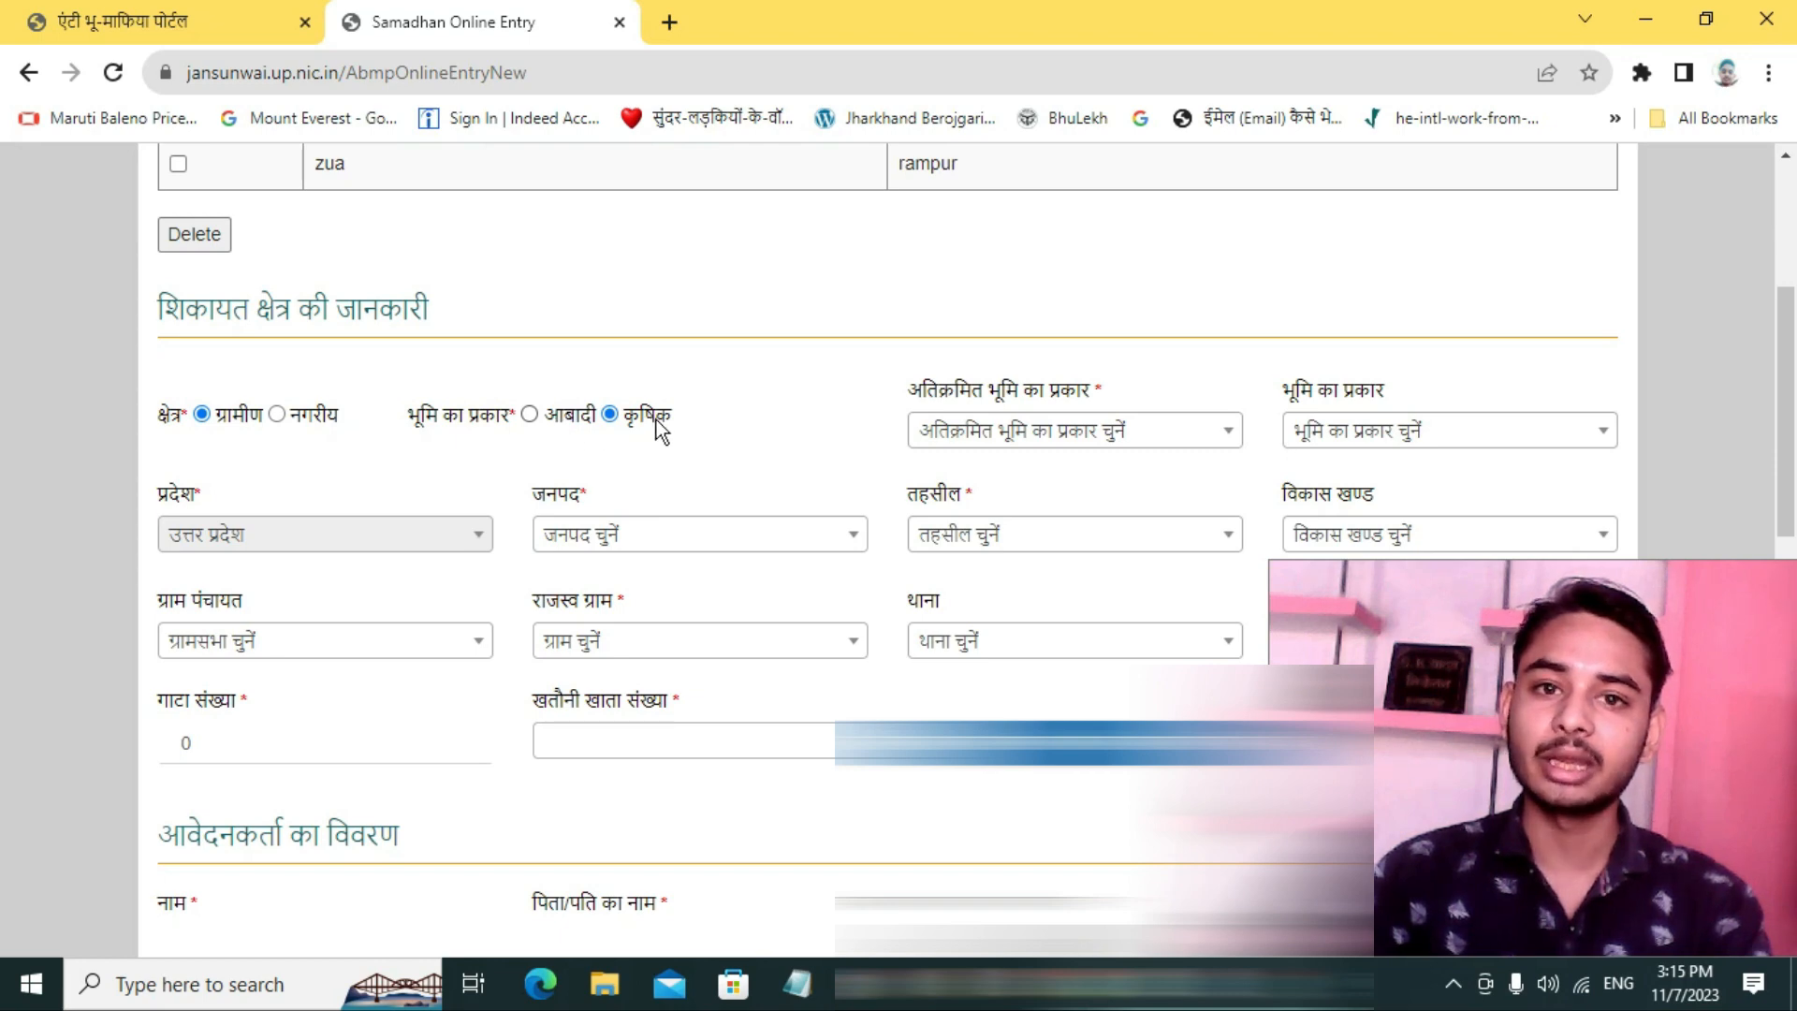
Step: Mark the land as आबादी, encroachment type निजी आवासीय, and land type सर्वेक्षण
click(529, 414)
scroll(992, 281, down, 1)
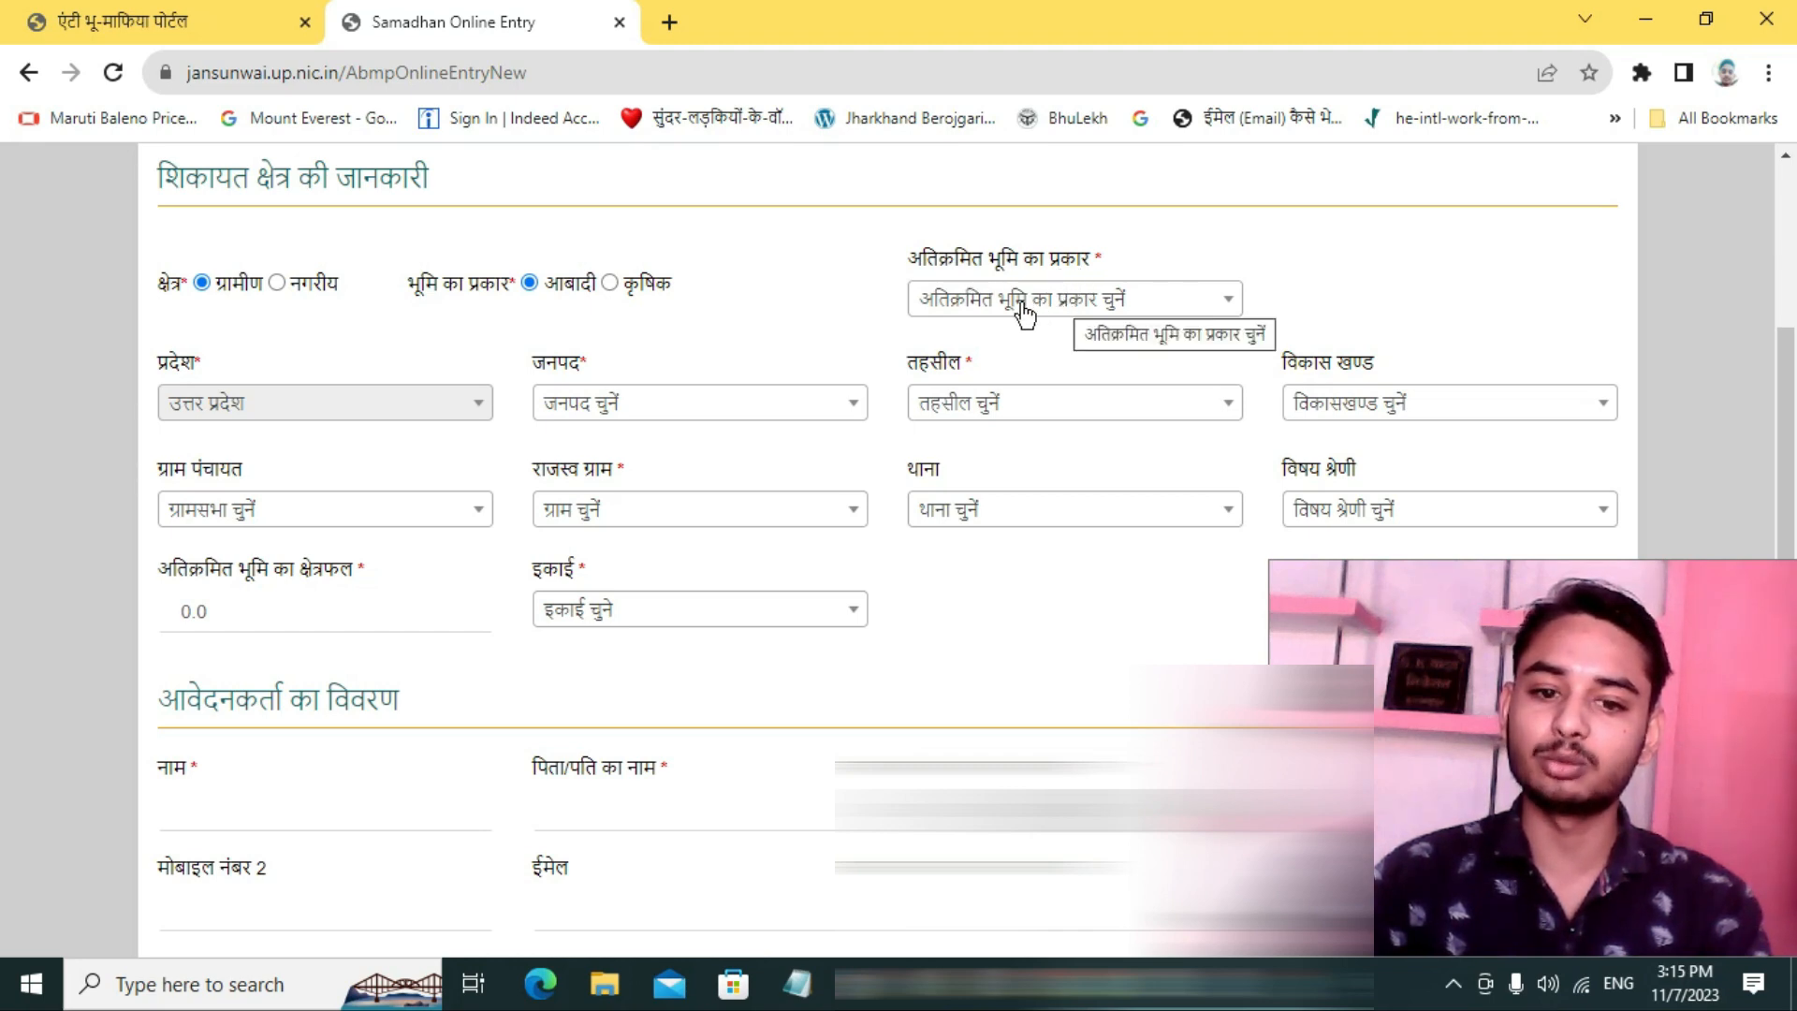
click(1061, 315)
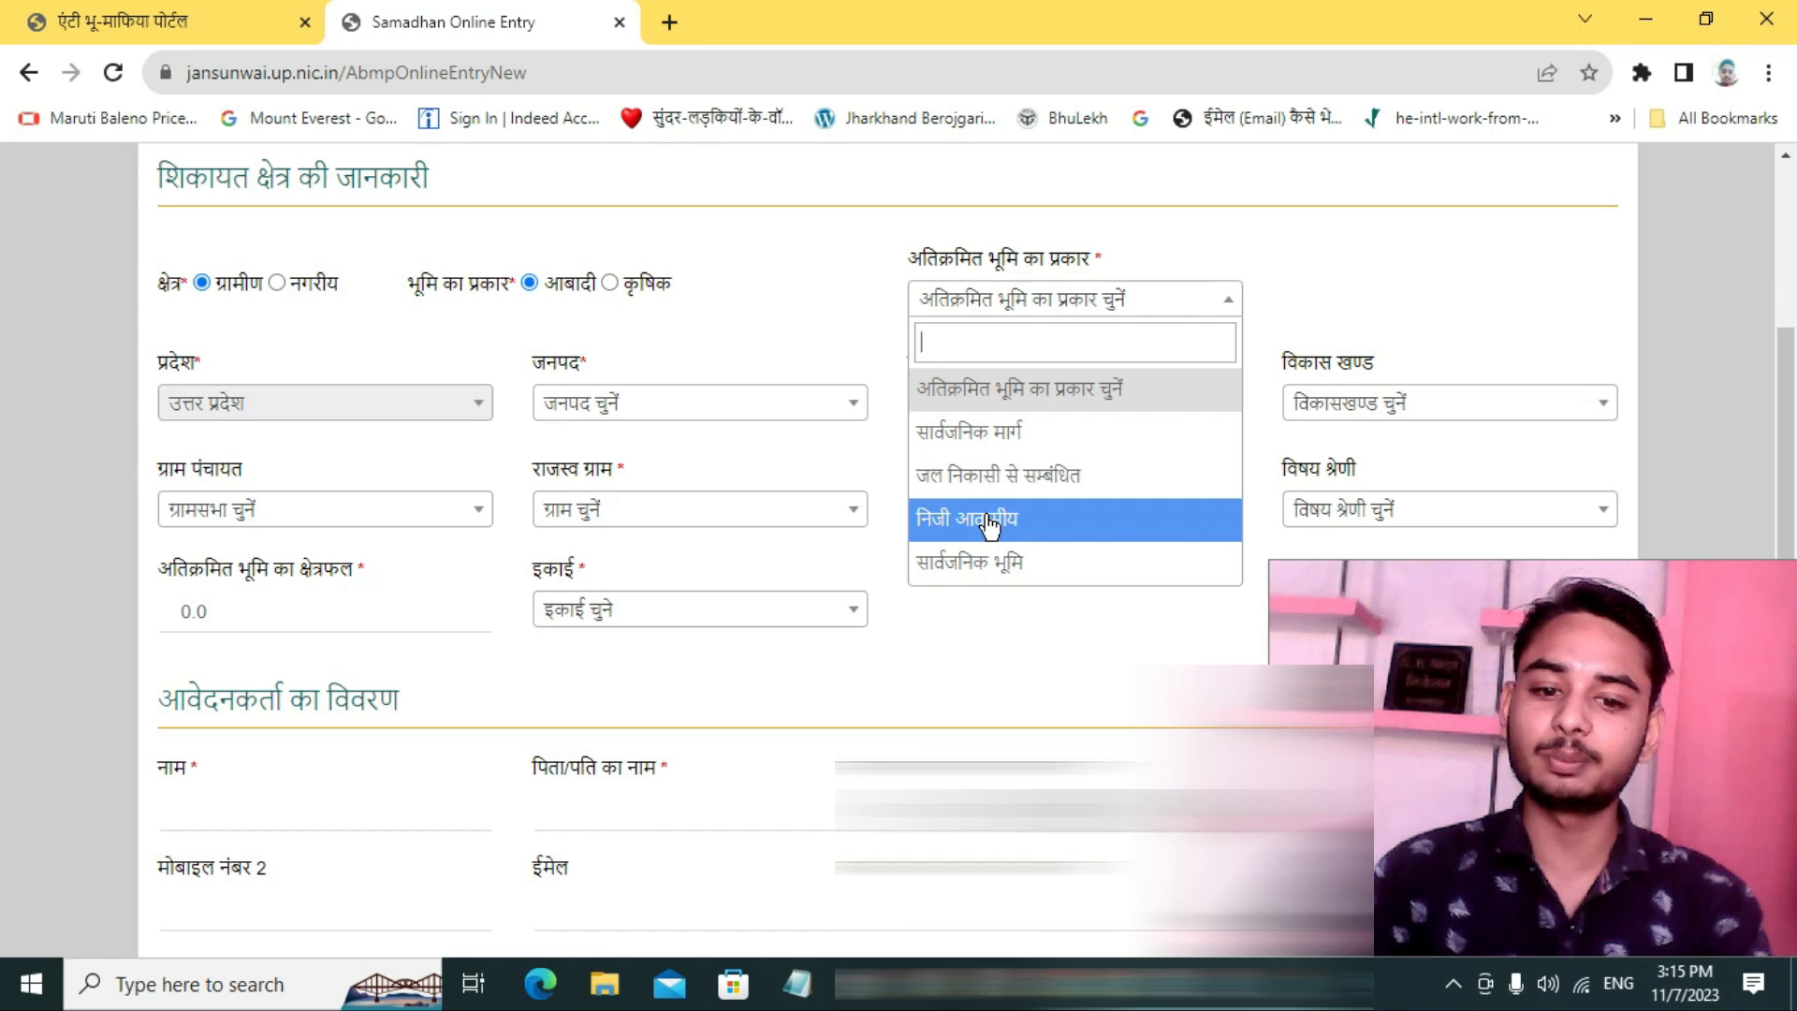
click(991, 520)
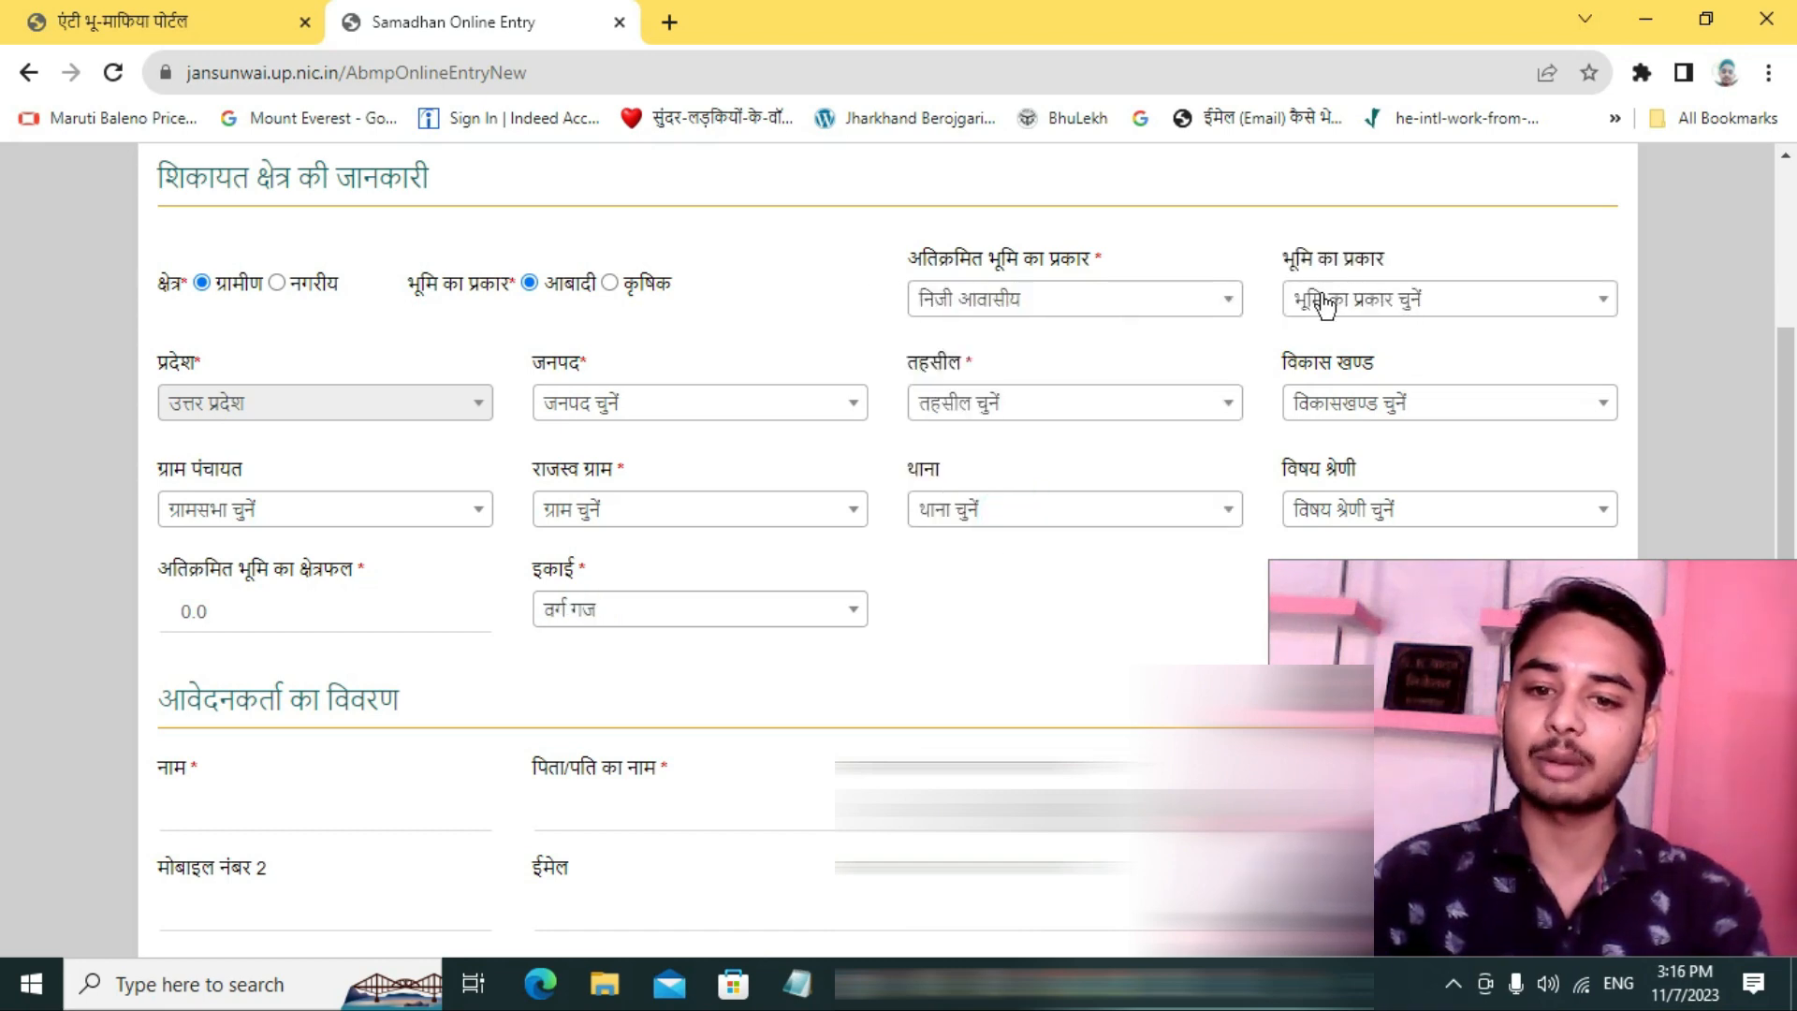
click(1397, 307)
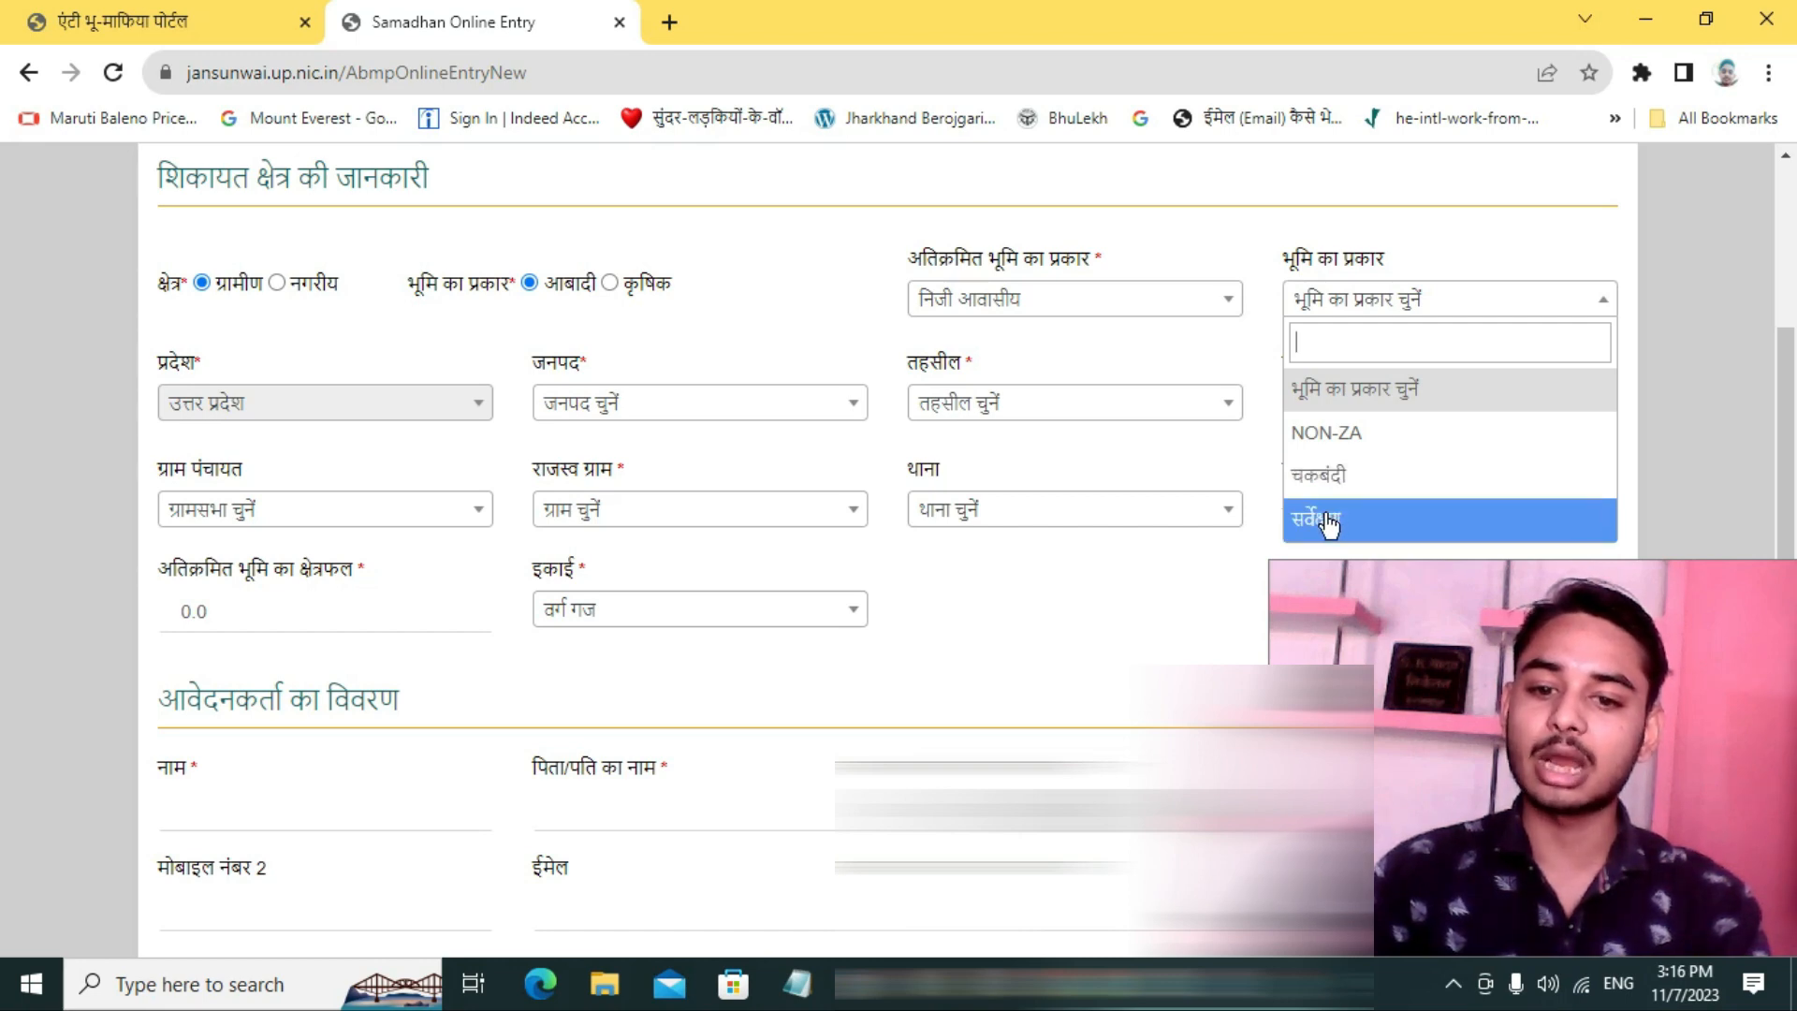
click(1359, 519)
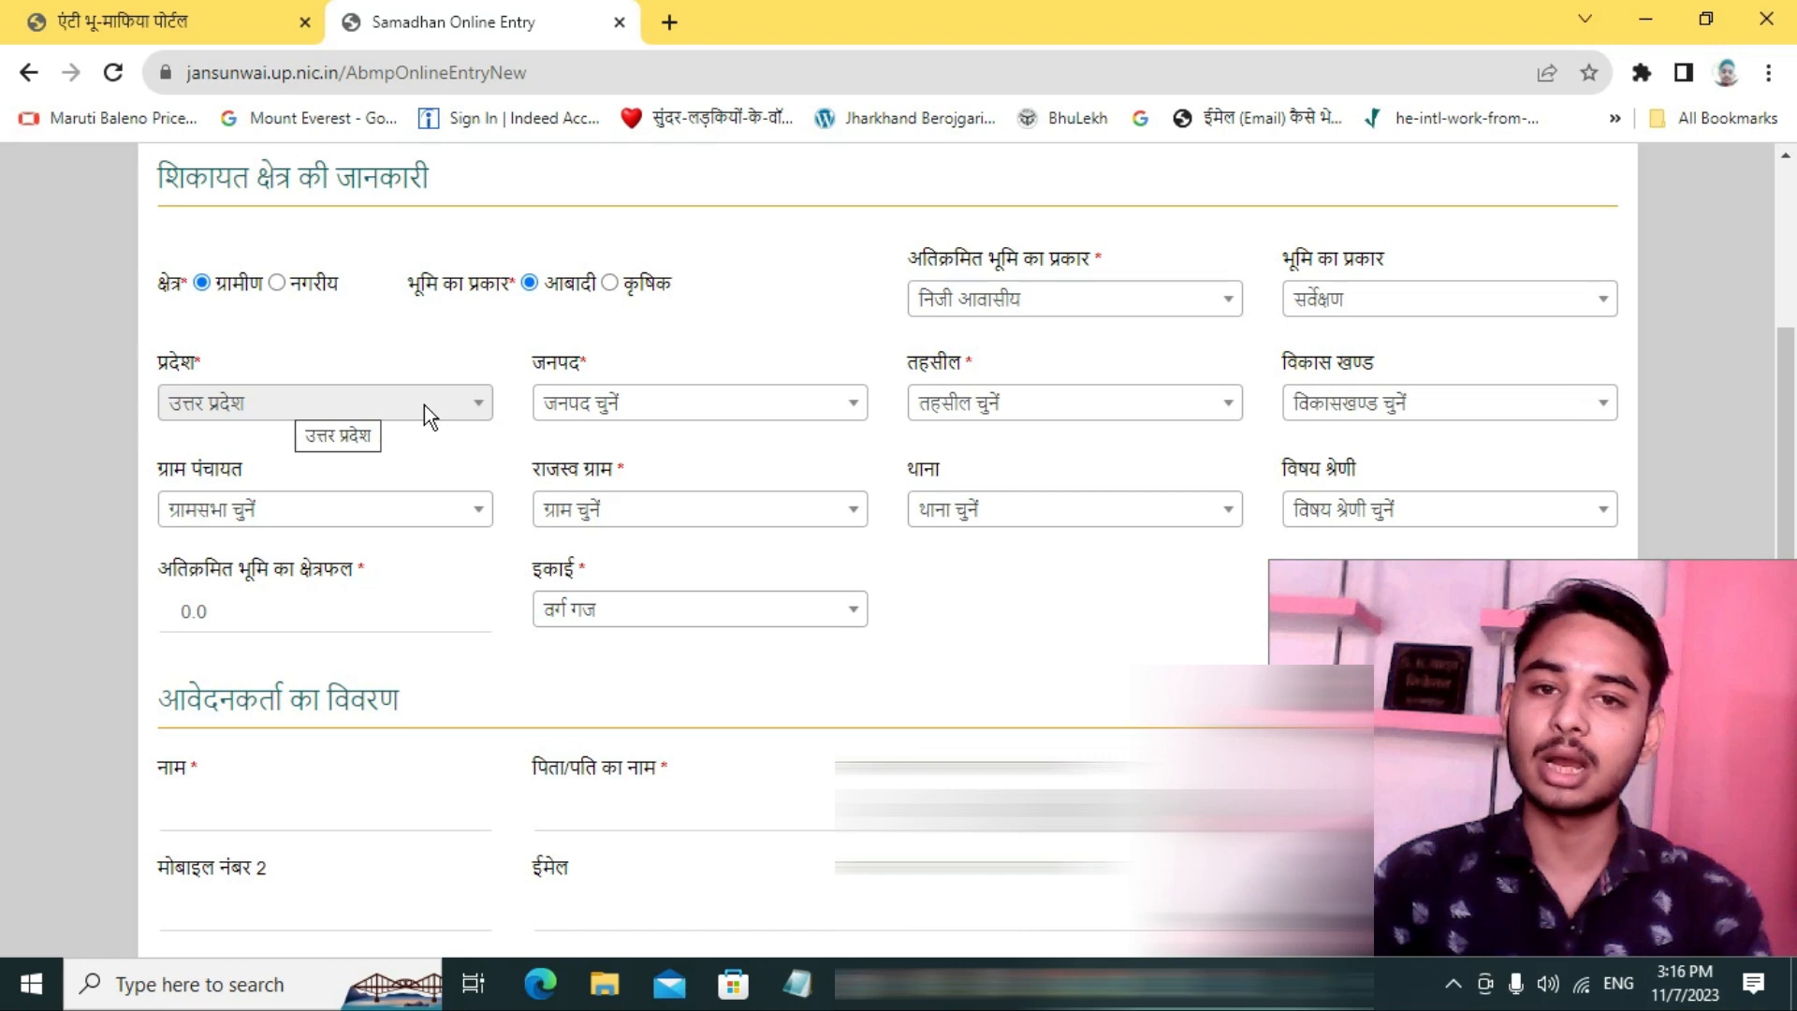
Step: Select district आगरा, tehsil आगरा, gram panchayat अखवाई and revenue village रिठोरा
click(607, 404)
click(609, 530)
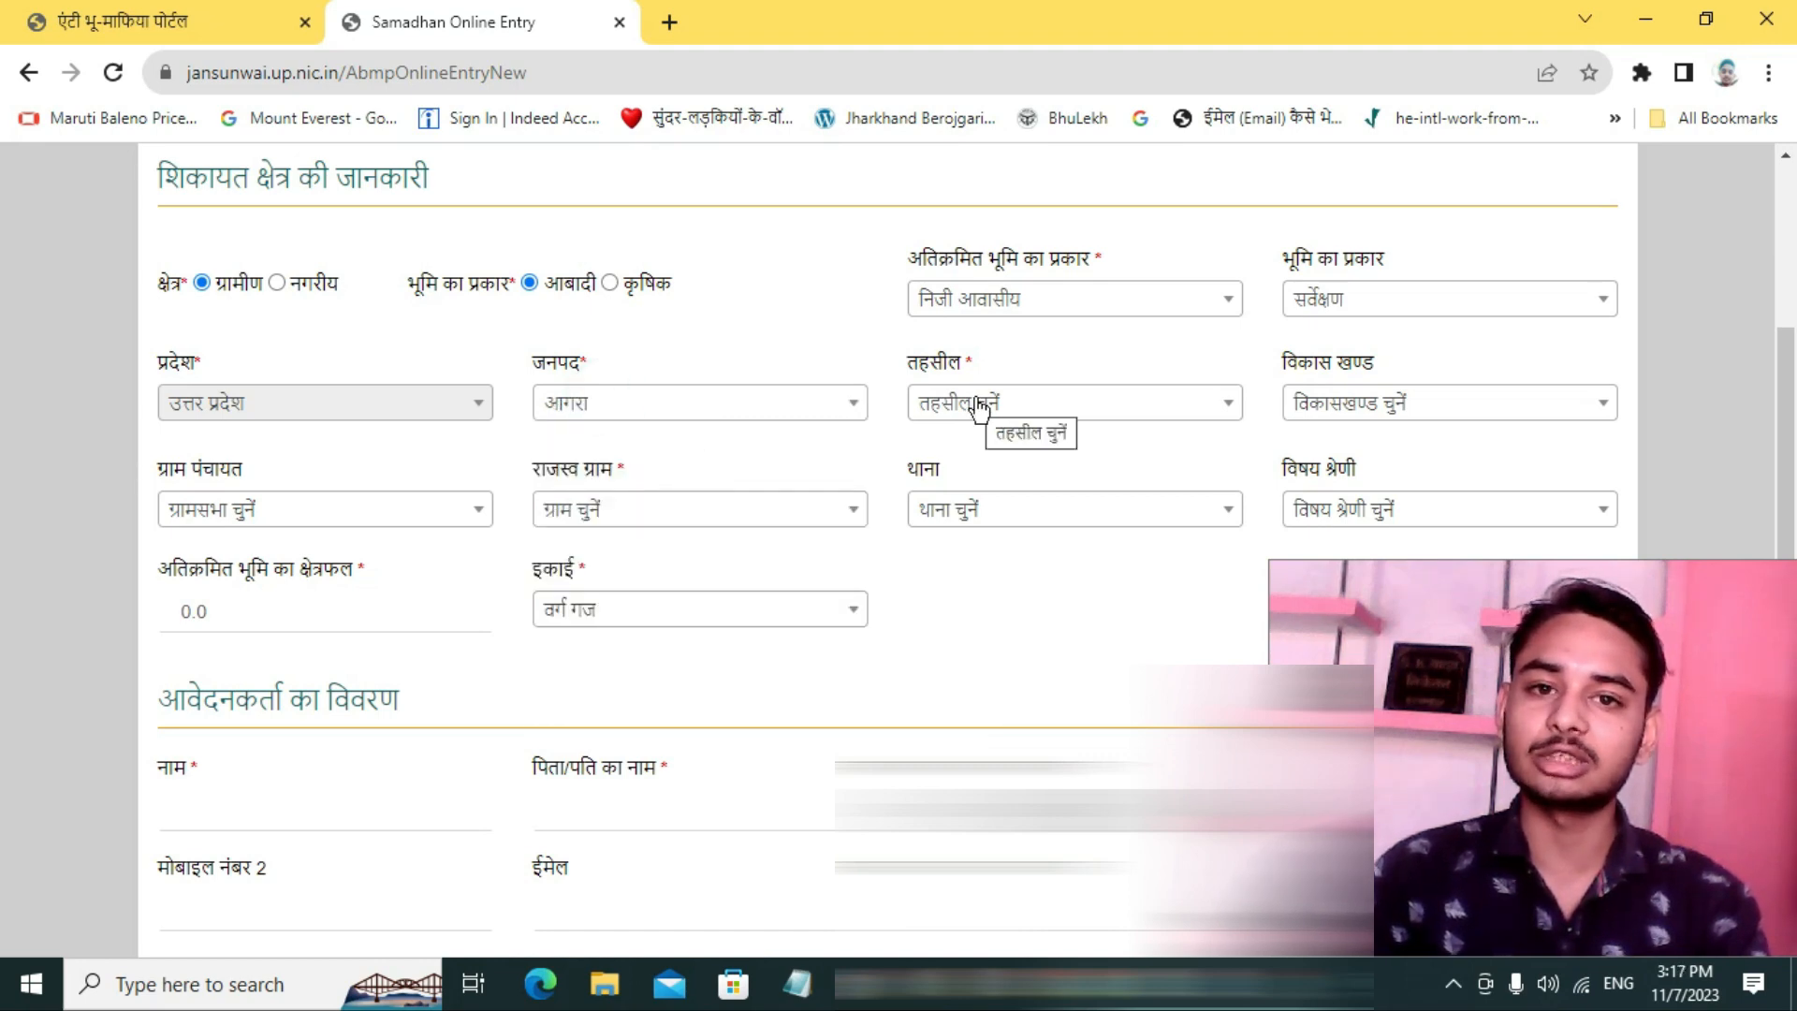
click(978, 408)
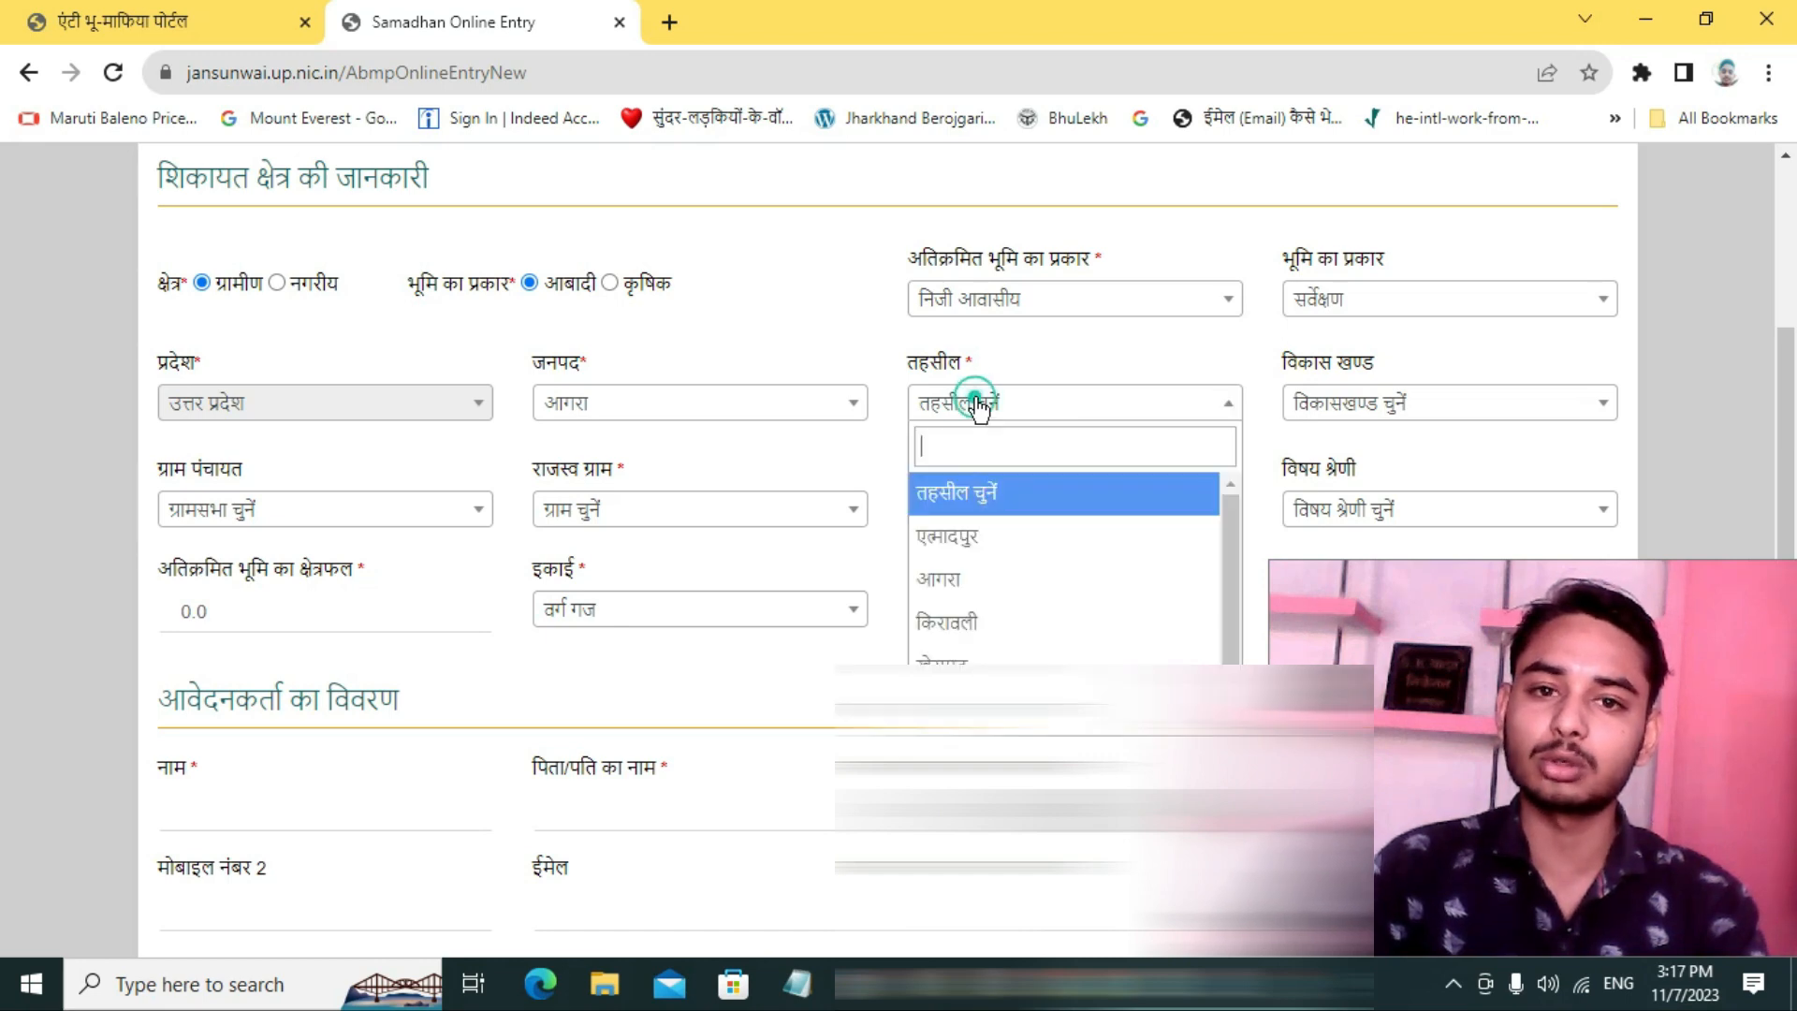
click(946, 579)
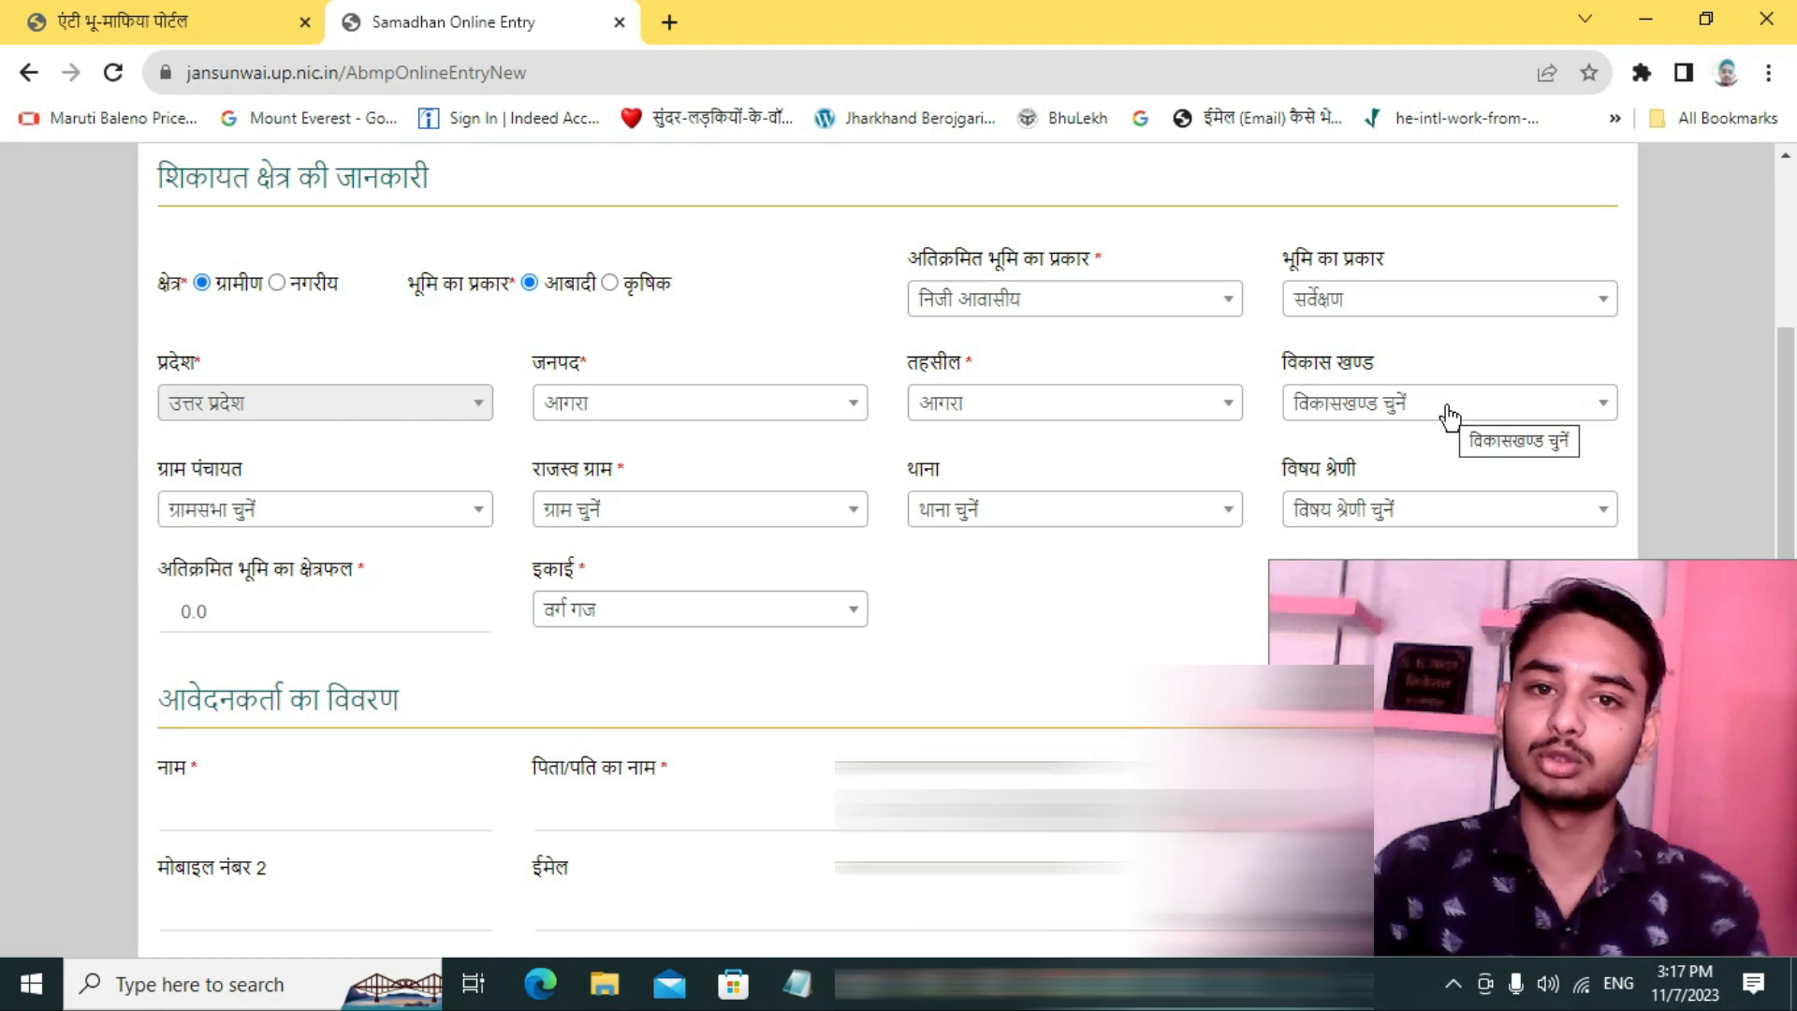
scroll(249, 281, down, 3)
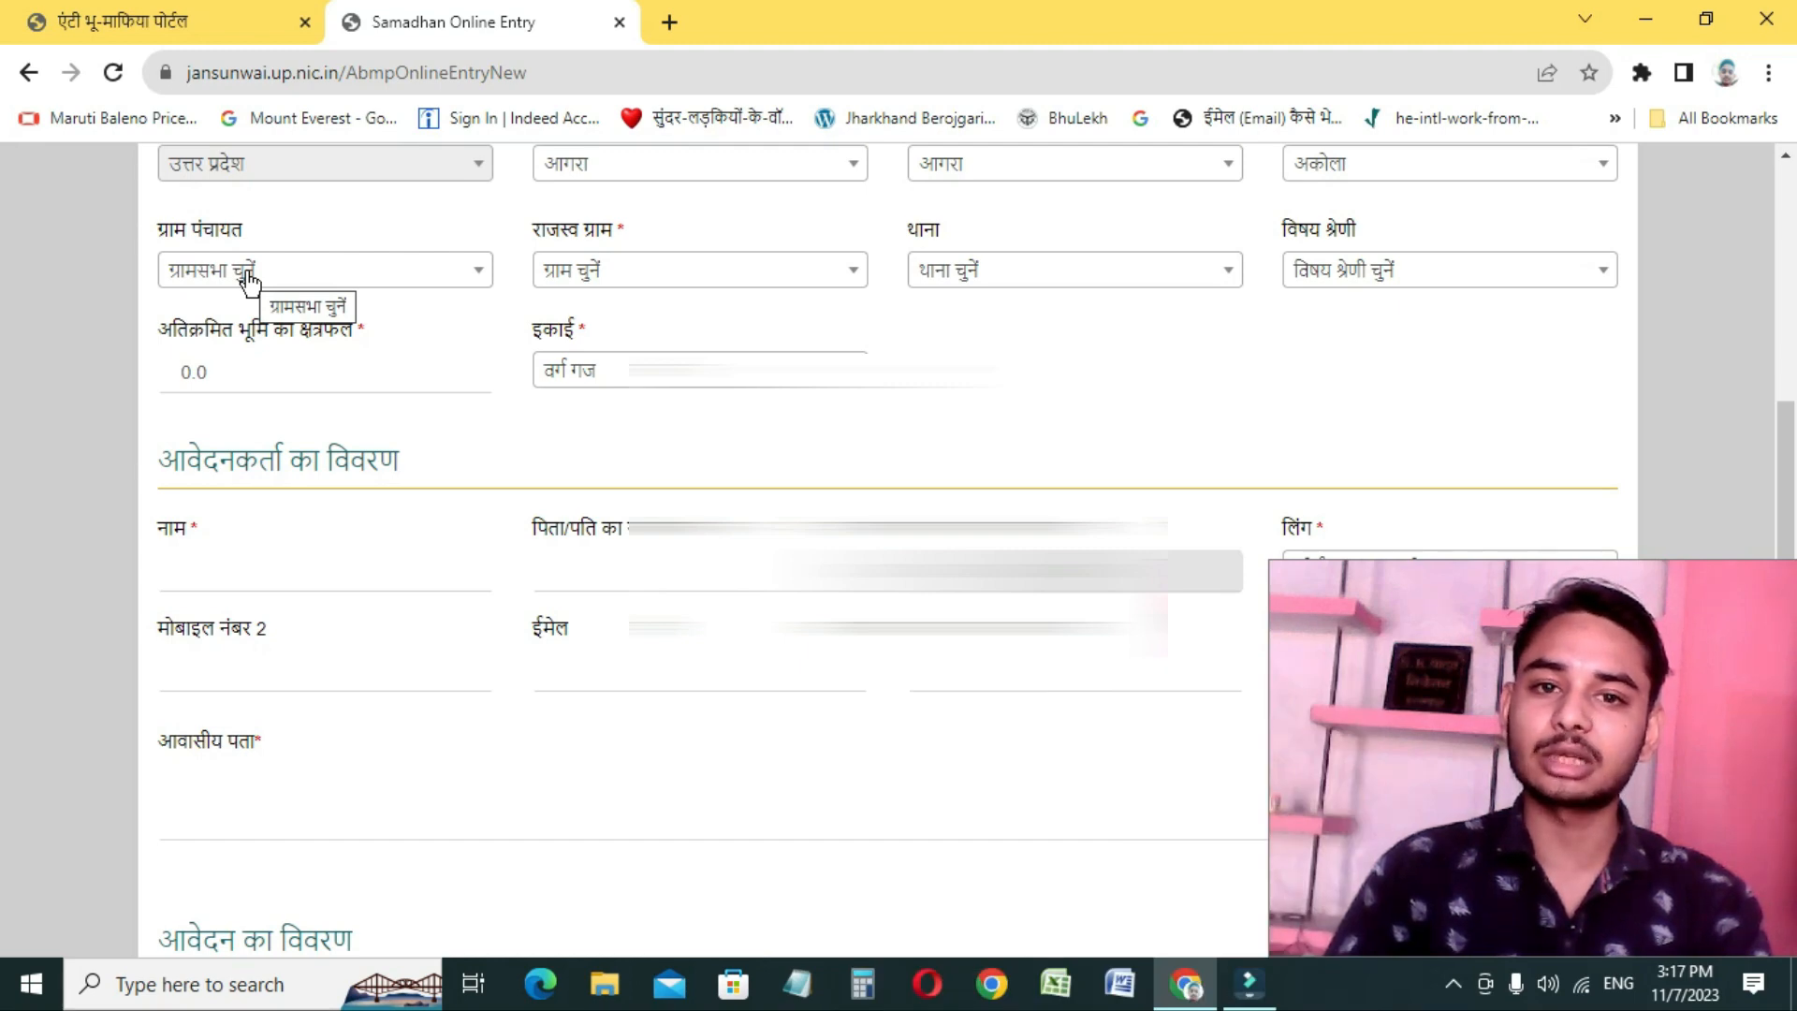
click(248, 279)
click(234, 401)
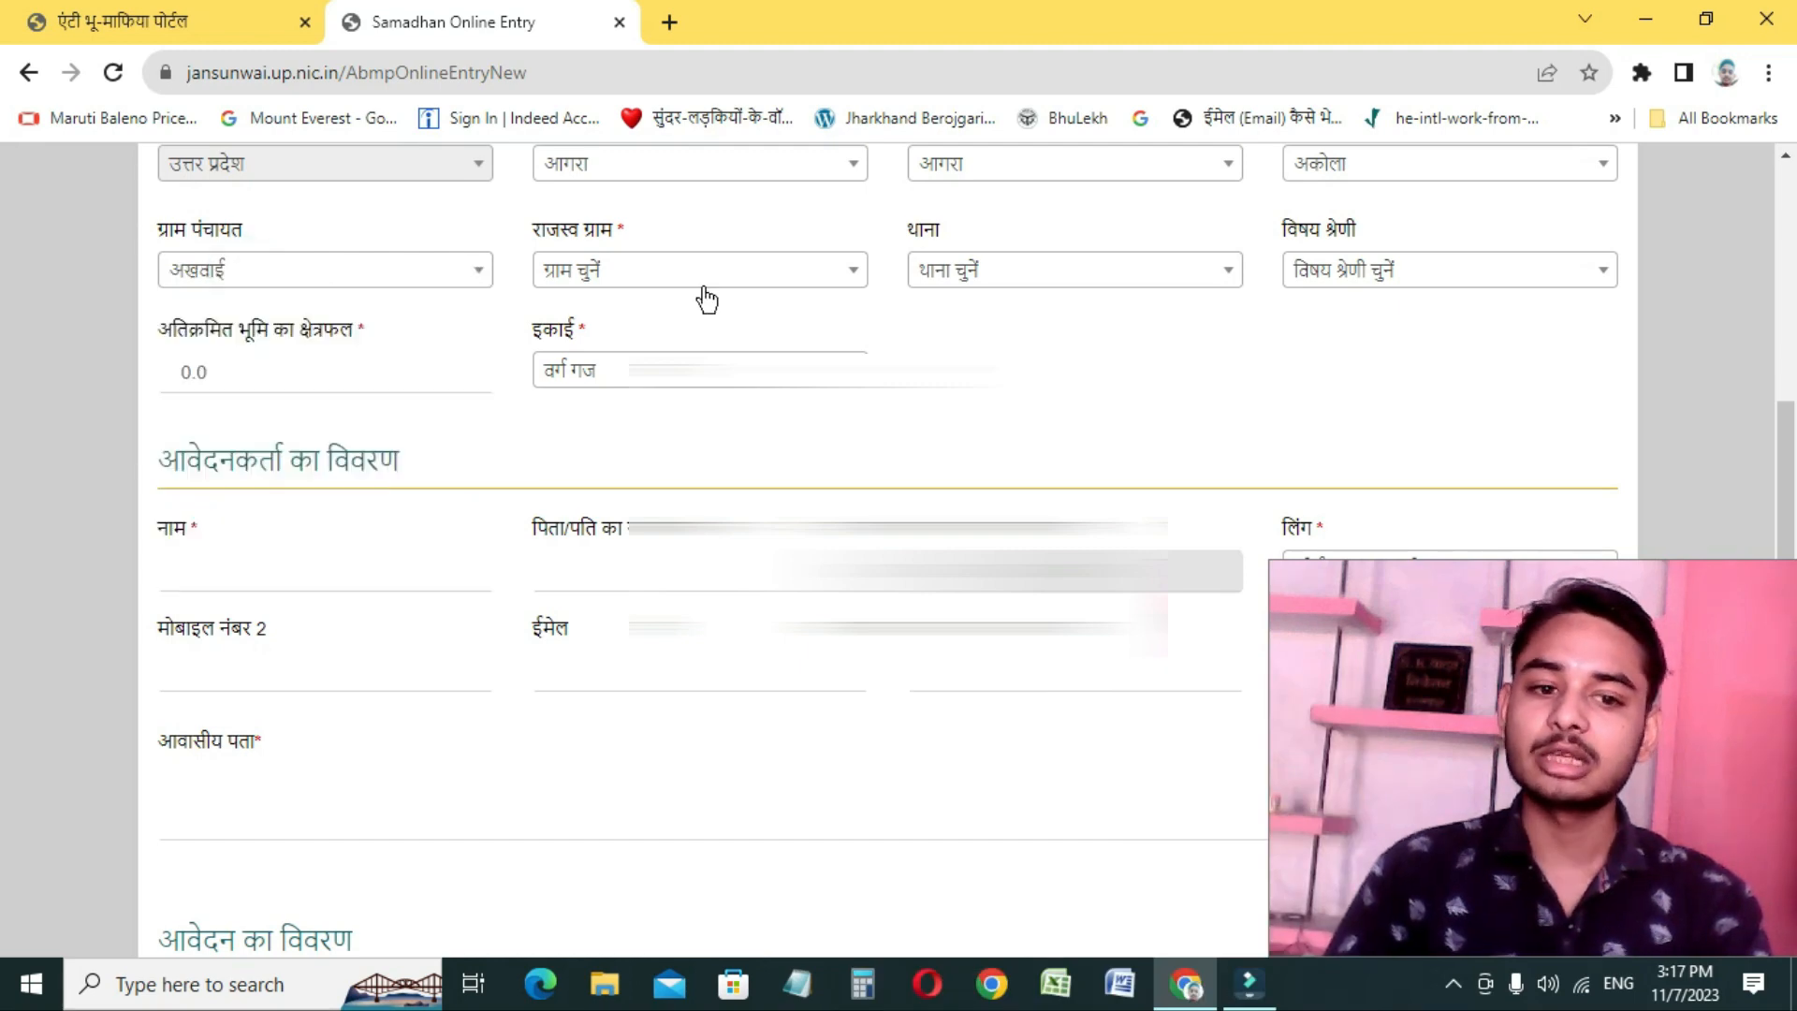
click(654, 269)
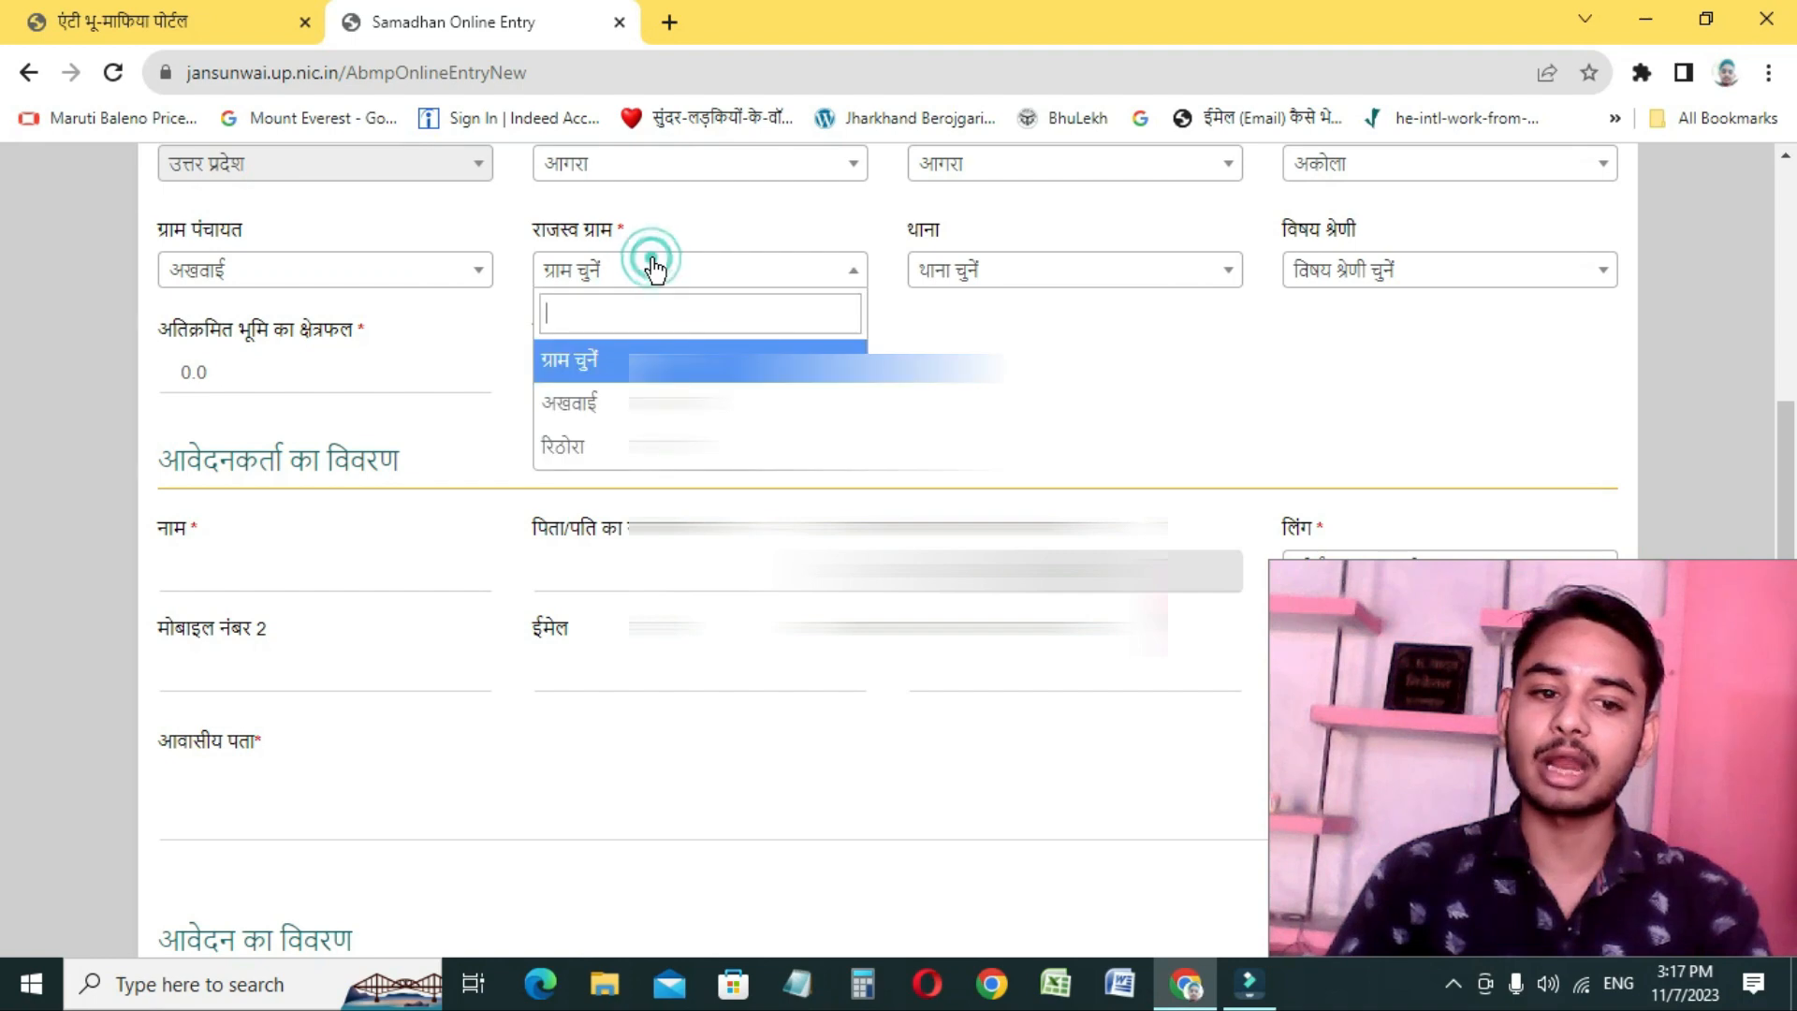
click(571, 442)
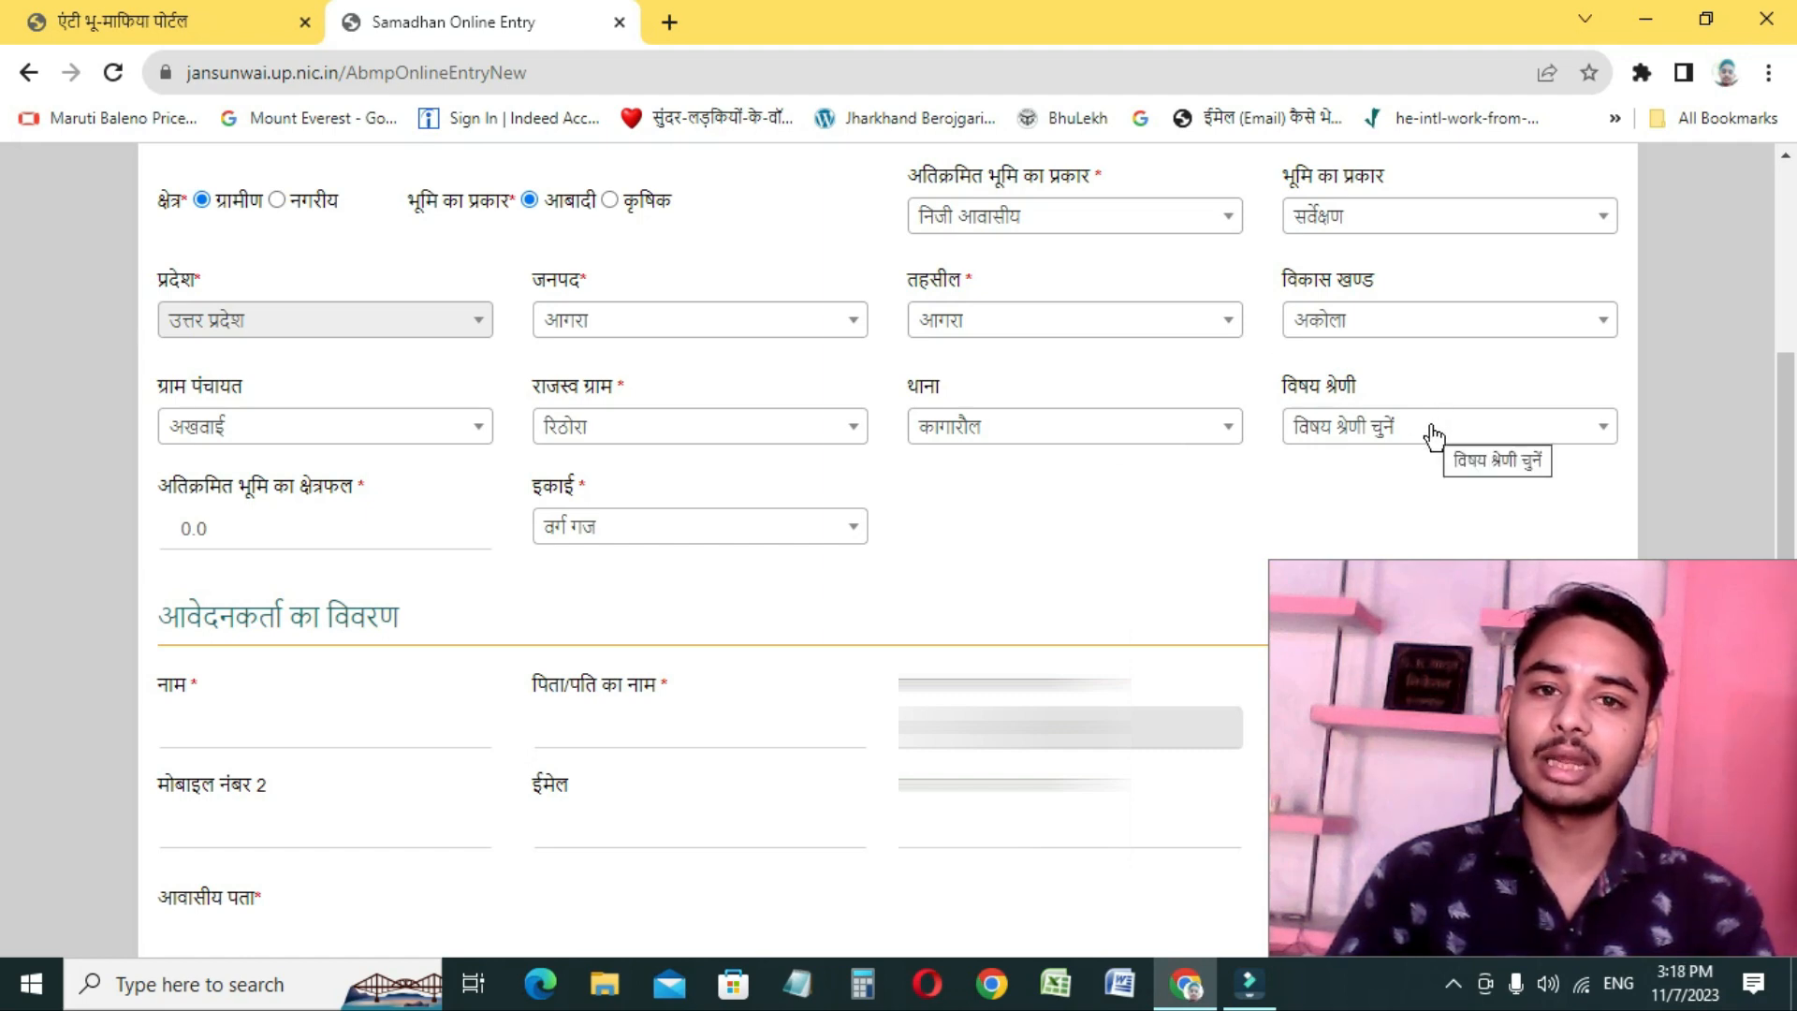
Step: Choose subject category 'निजी आवासीय भूमि/ परिसर पर कब्जे सम्बन्धी'
click(1433, 433)
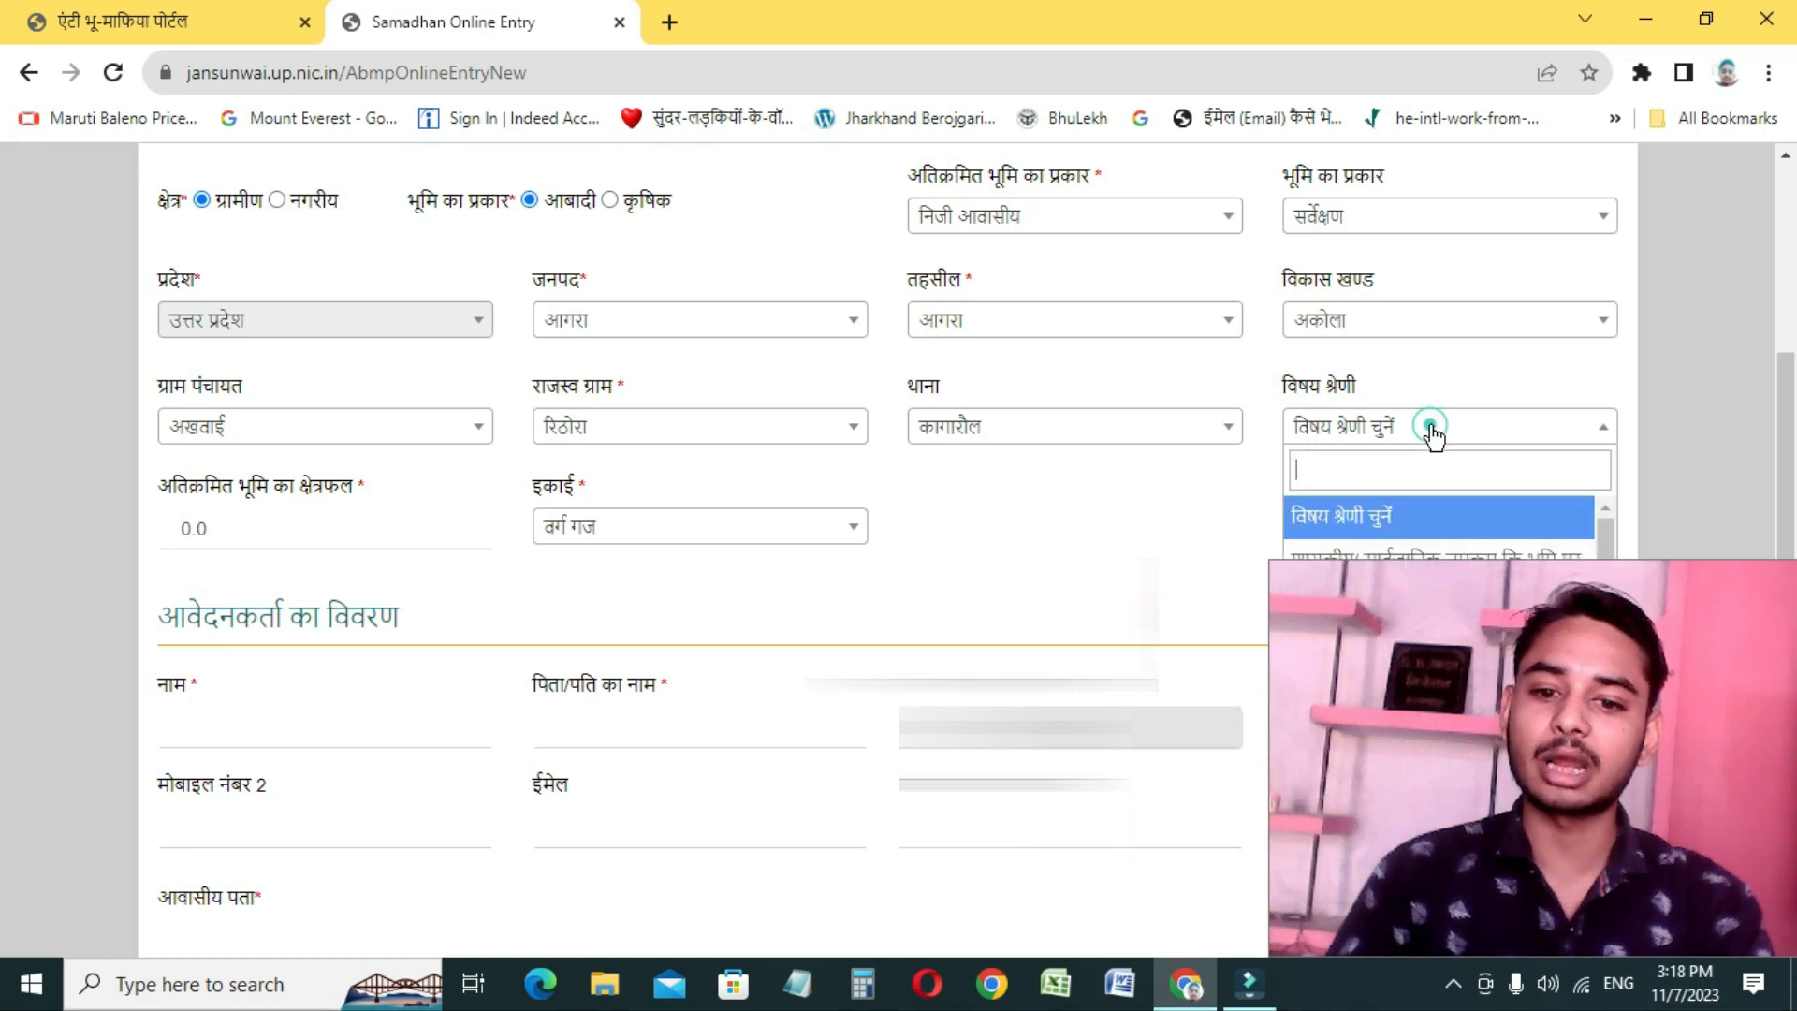
scroll(1435, 374, down, 1)
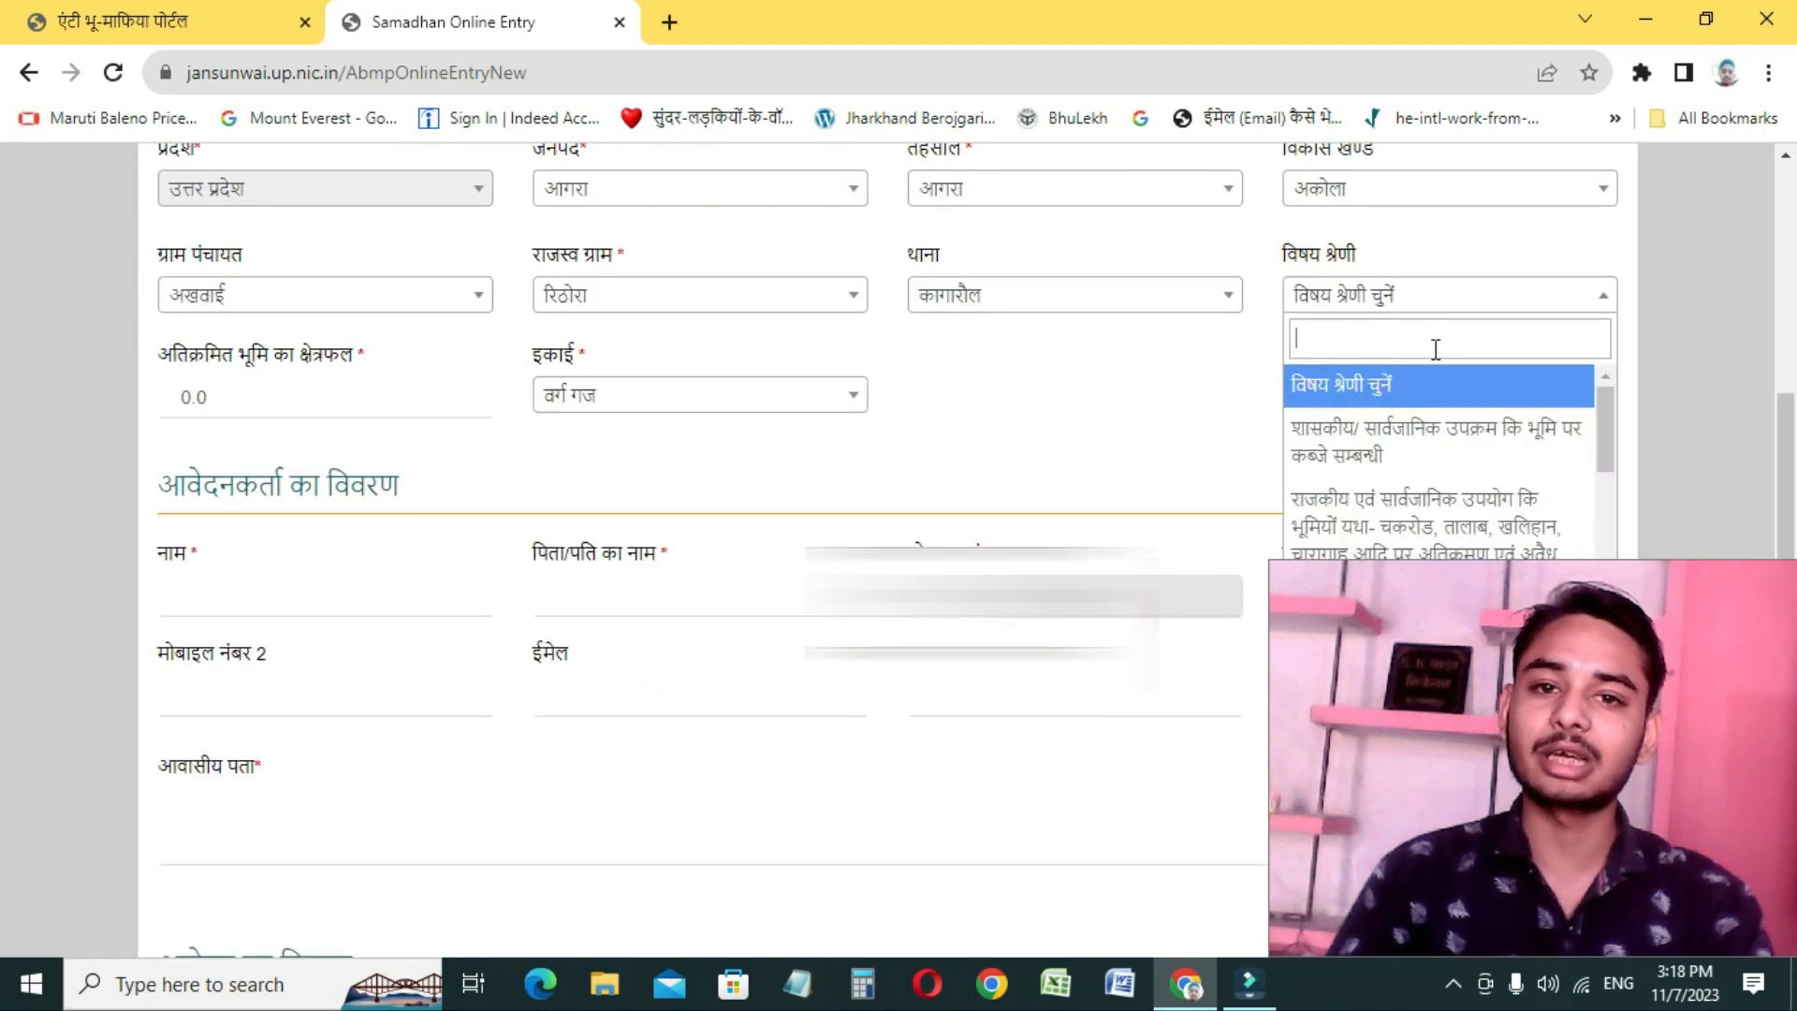
scroll(1432, 393, down, 5)
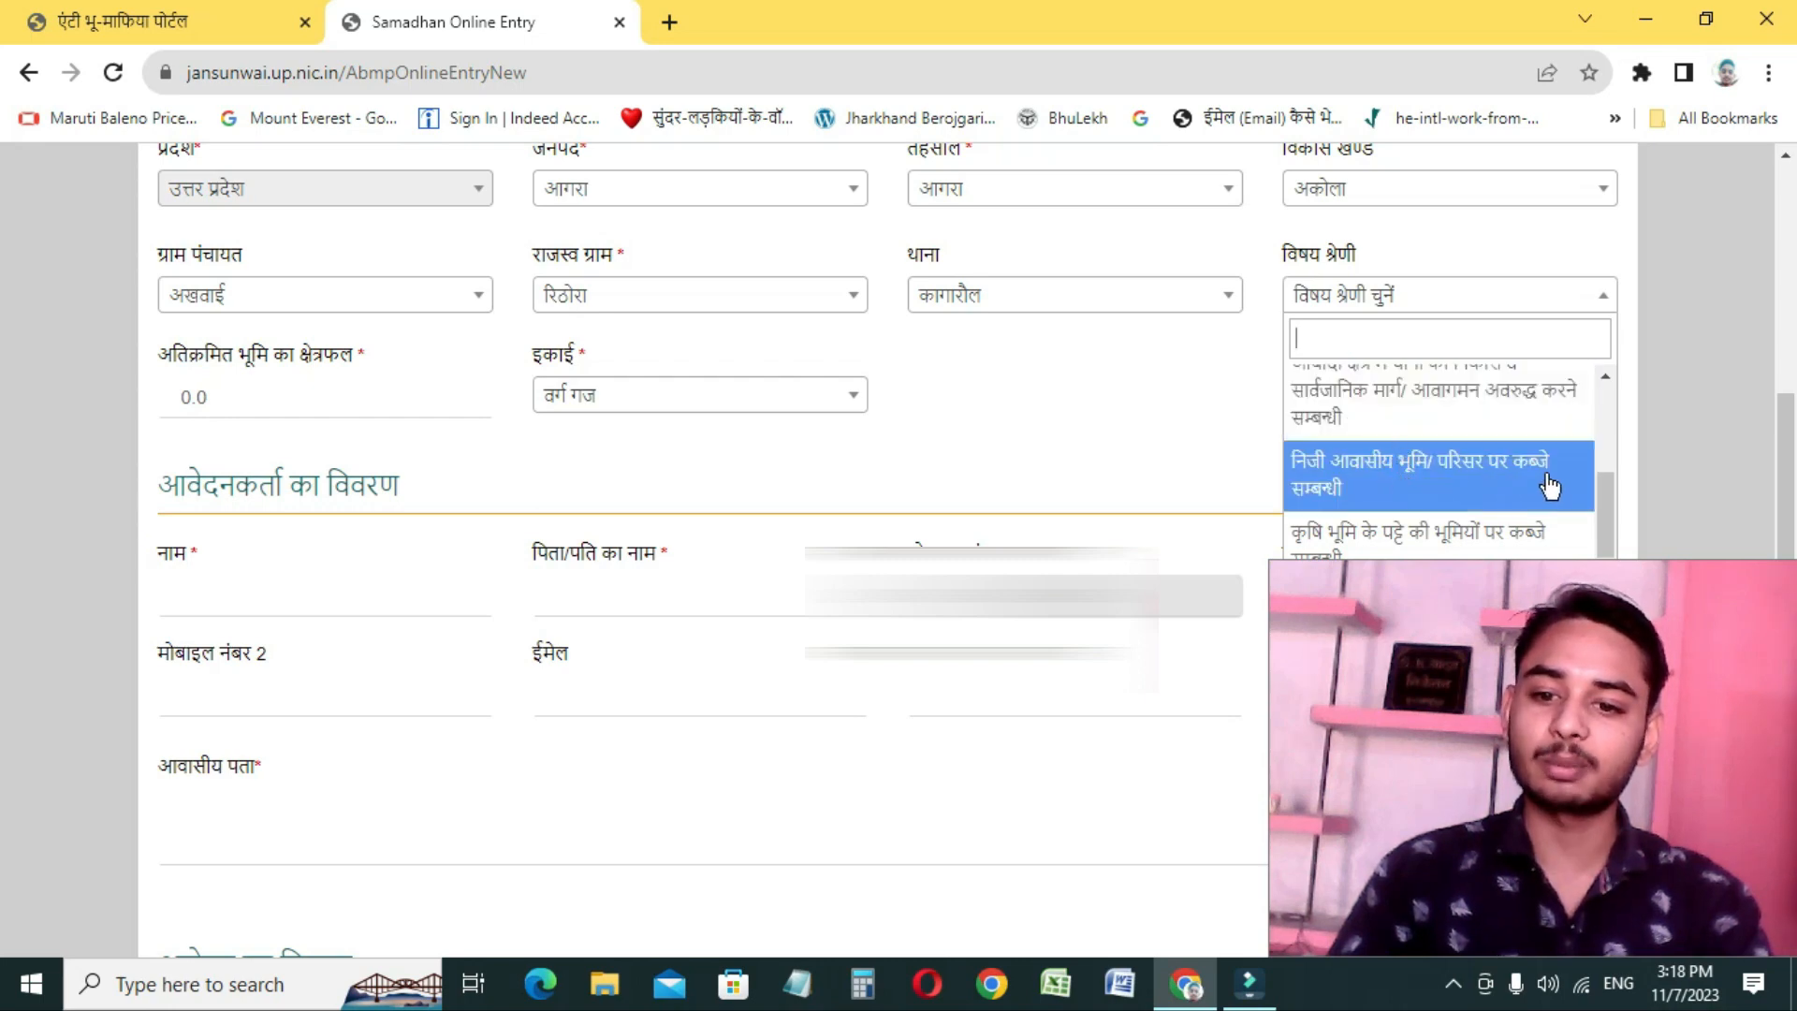
click(1326, 509)
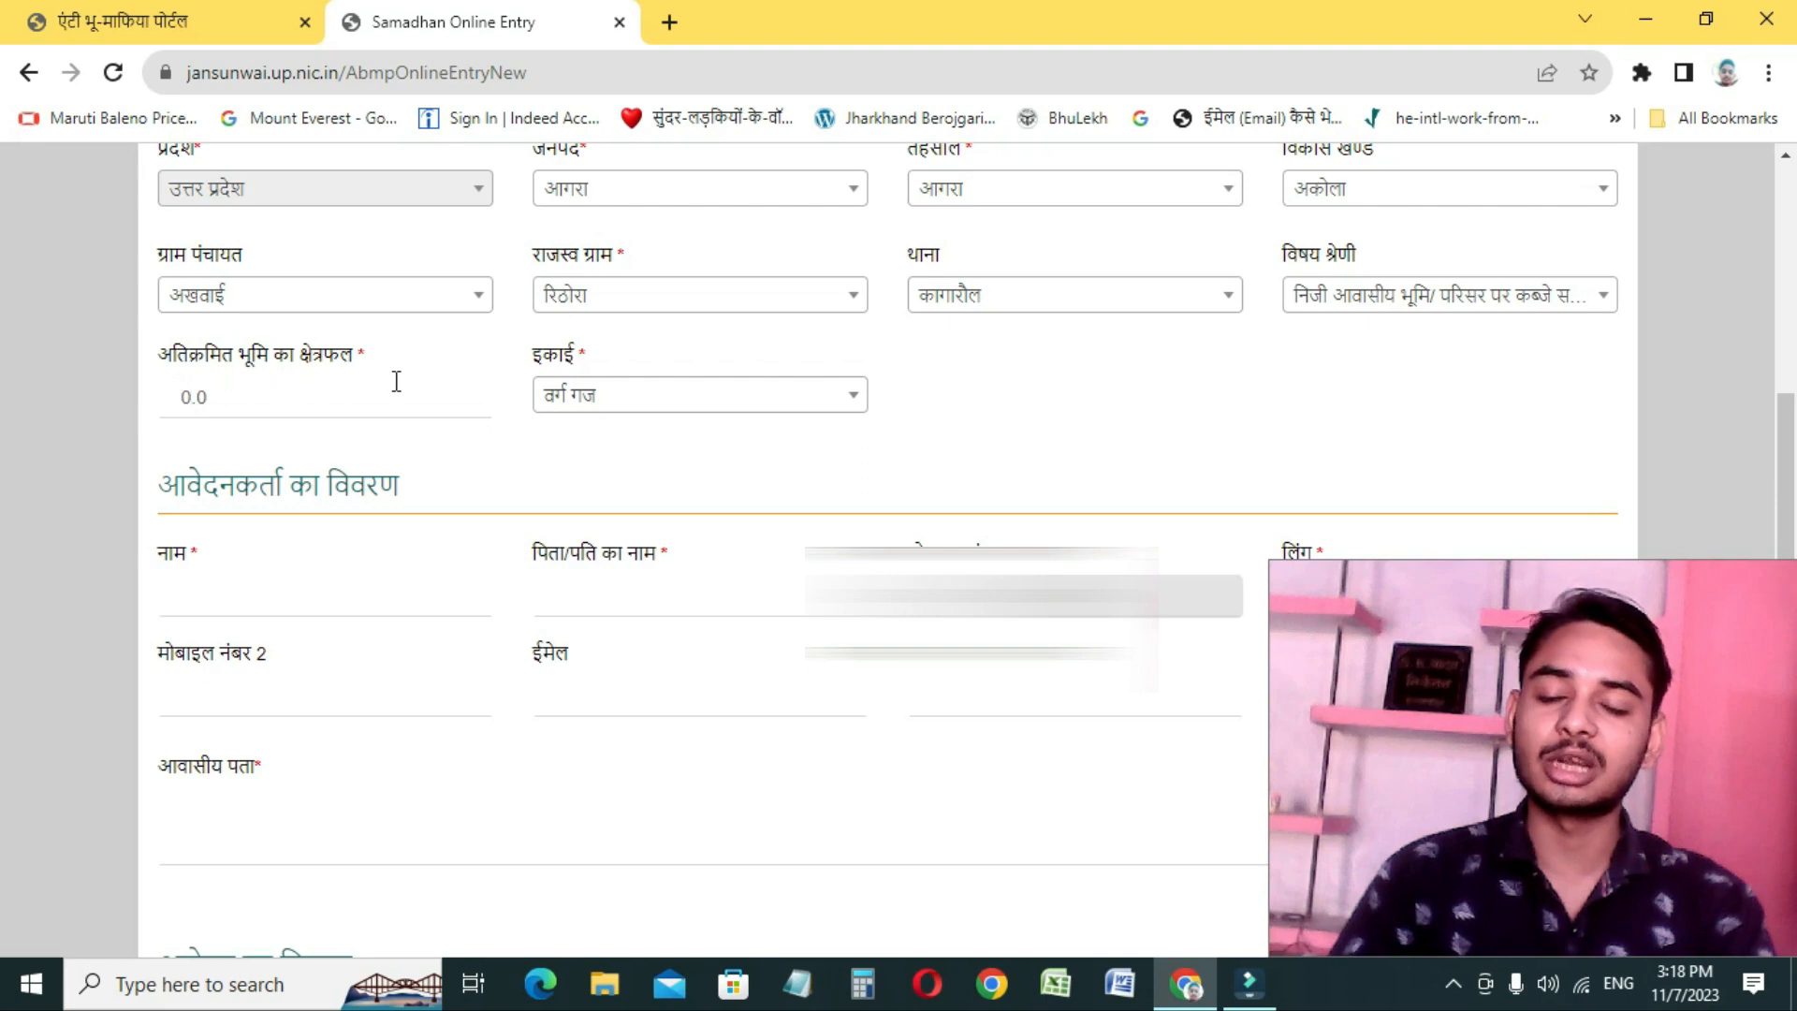
Step: Set the encroached area unit to हेक्टेयर
click(262, 398)
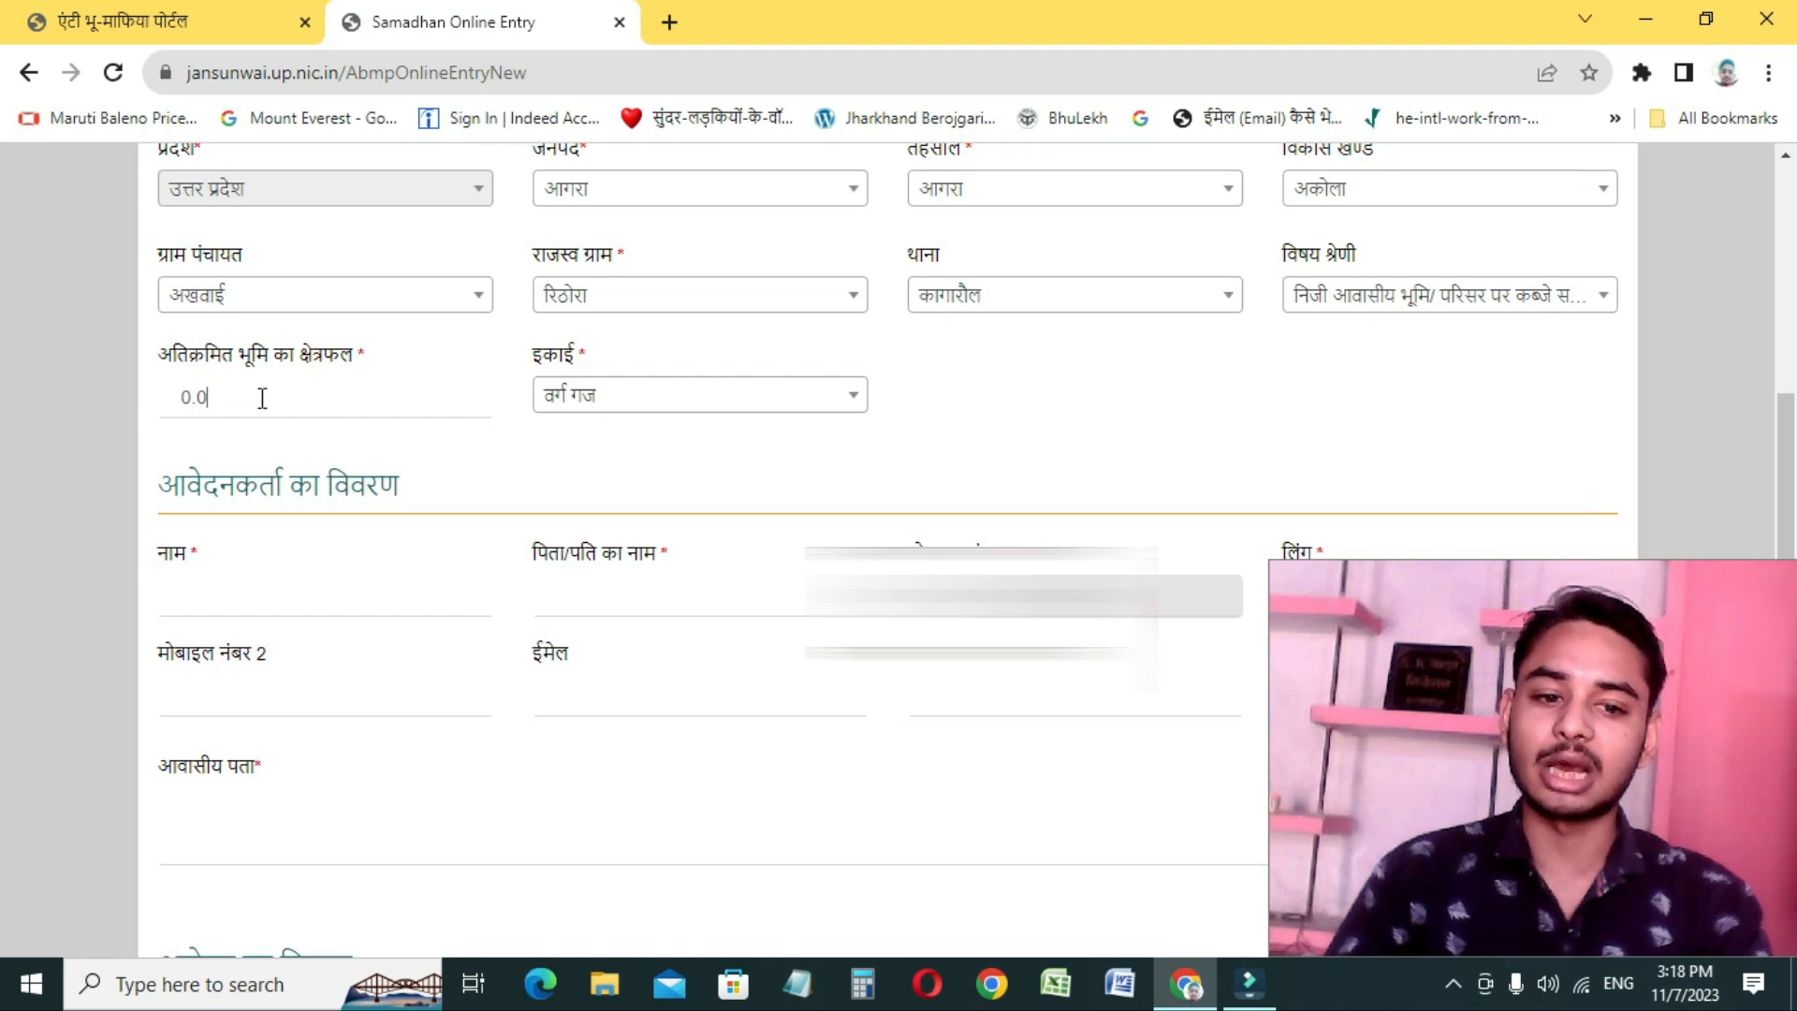
click(654, 401)
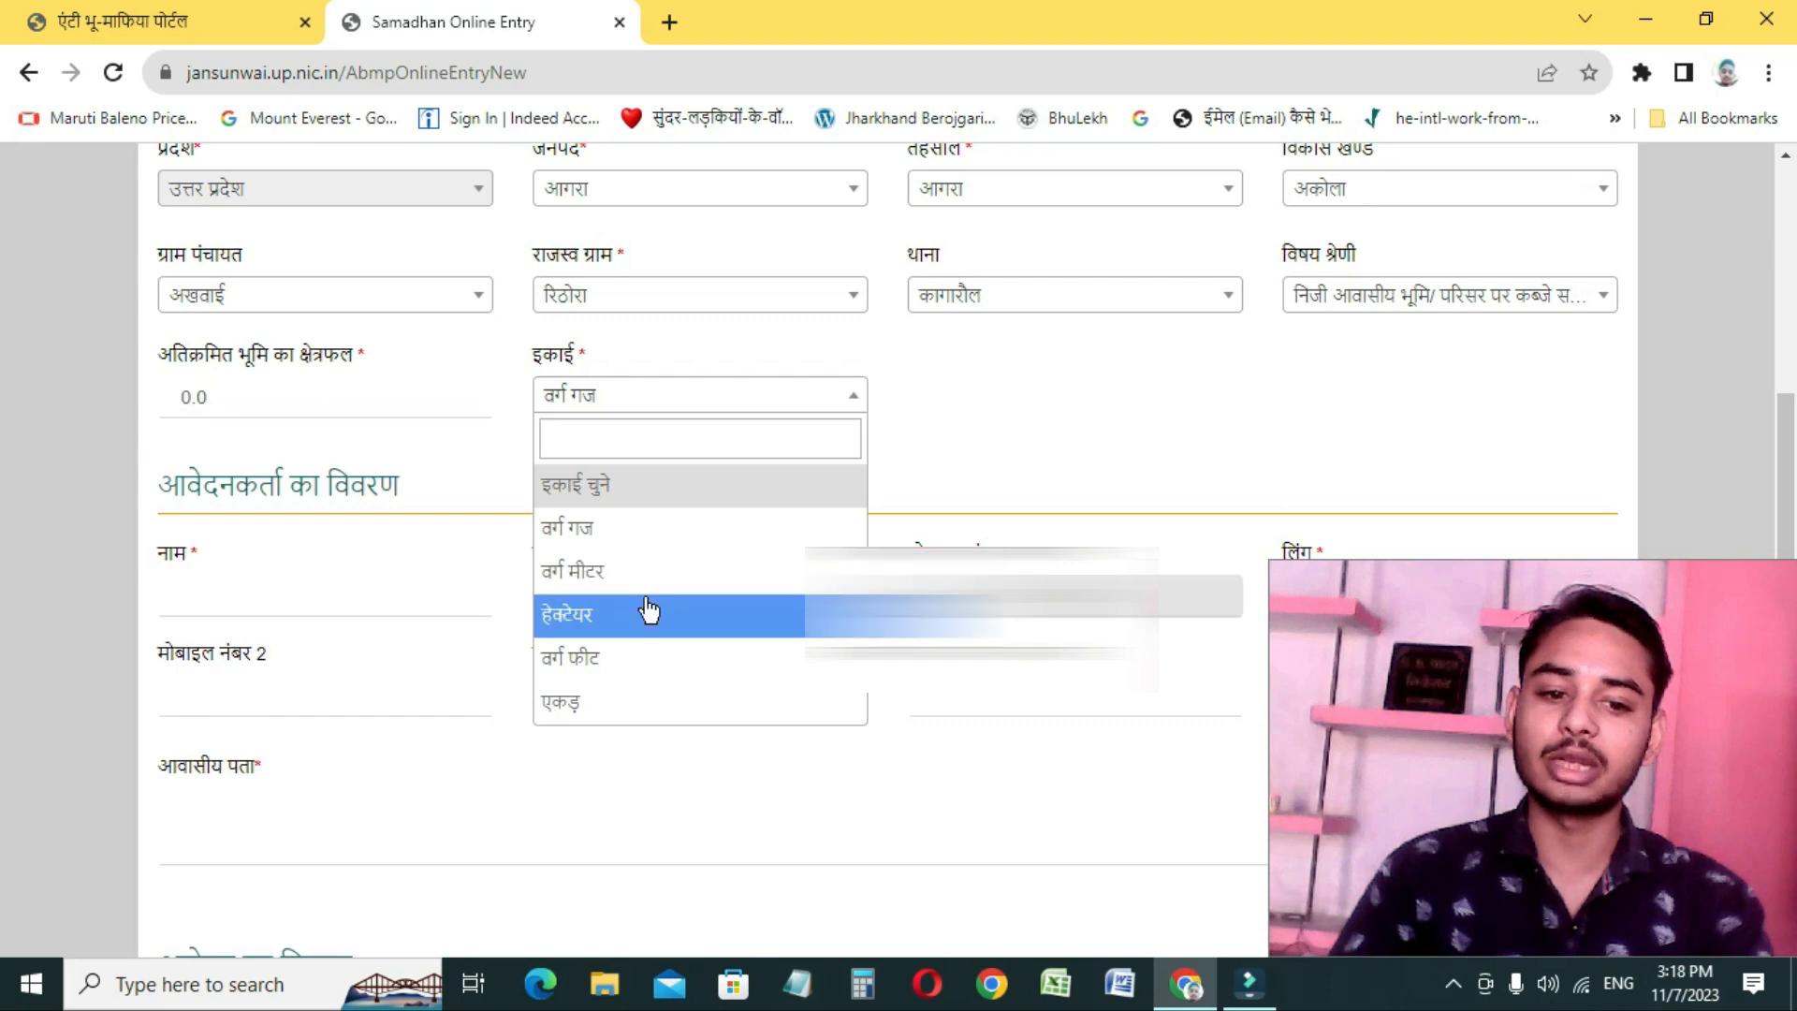
click(648, 615)
scroll(403, 375, down, 2)
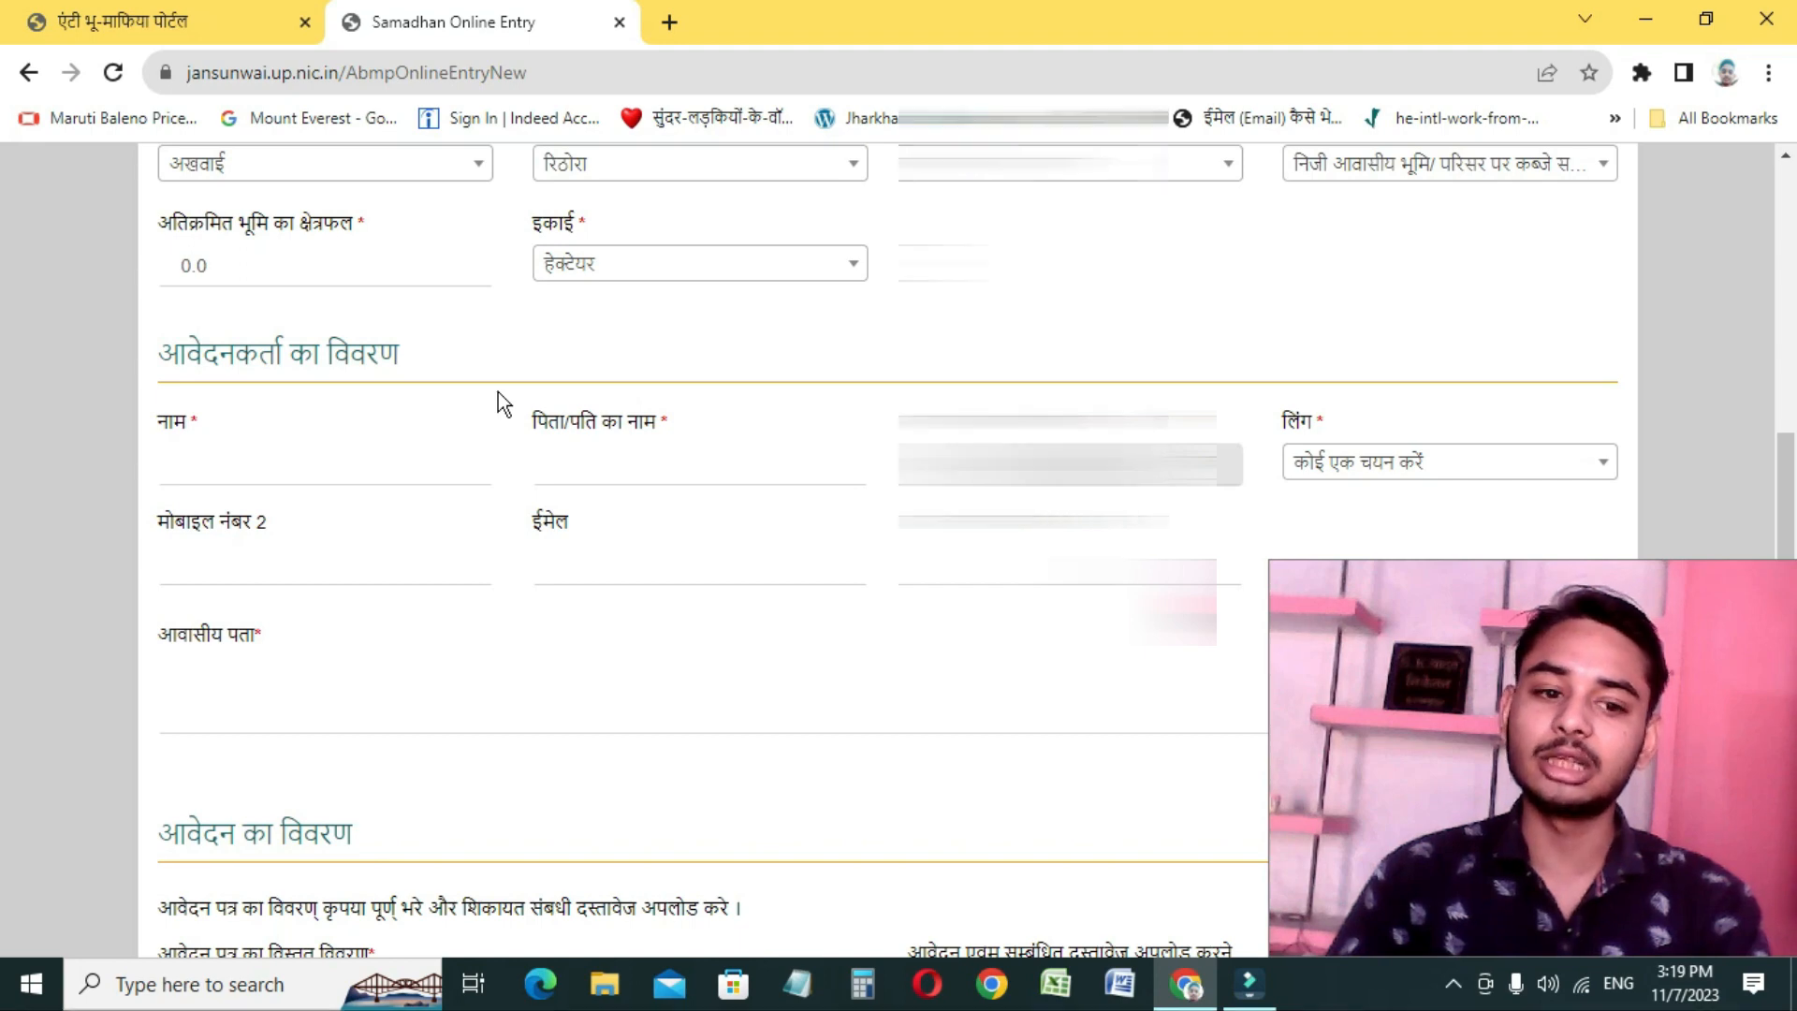
Step: Enter the applicant's name and father's name
scroll(498, 392, down, 1)
click(301, 332)
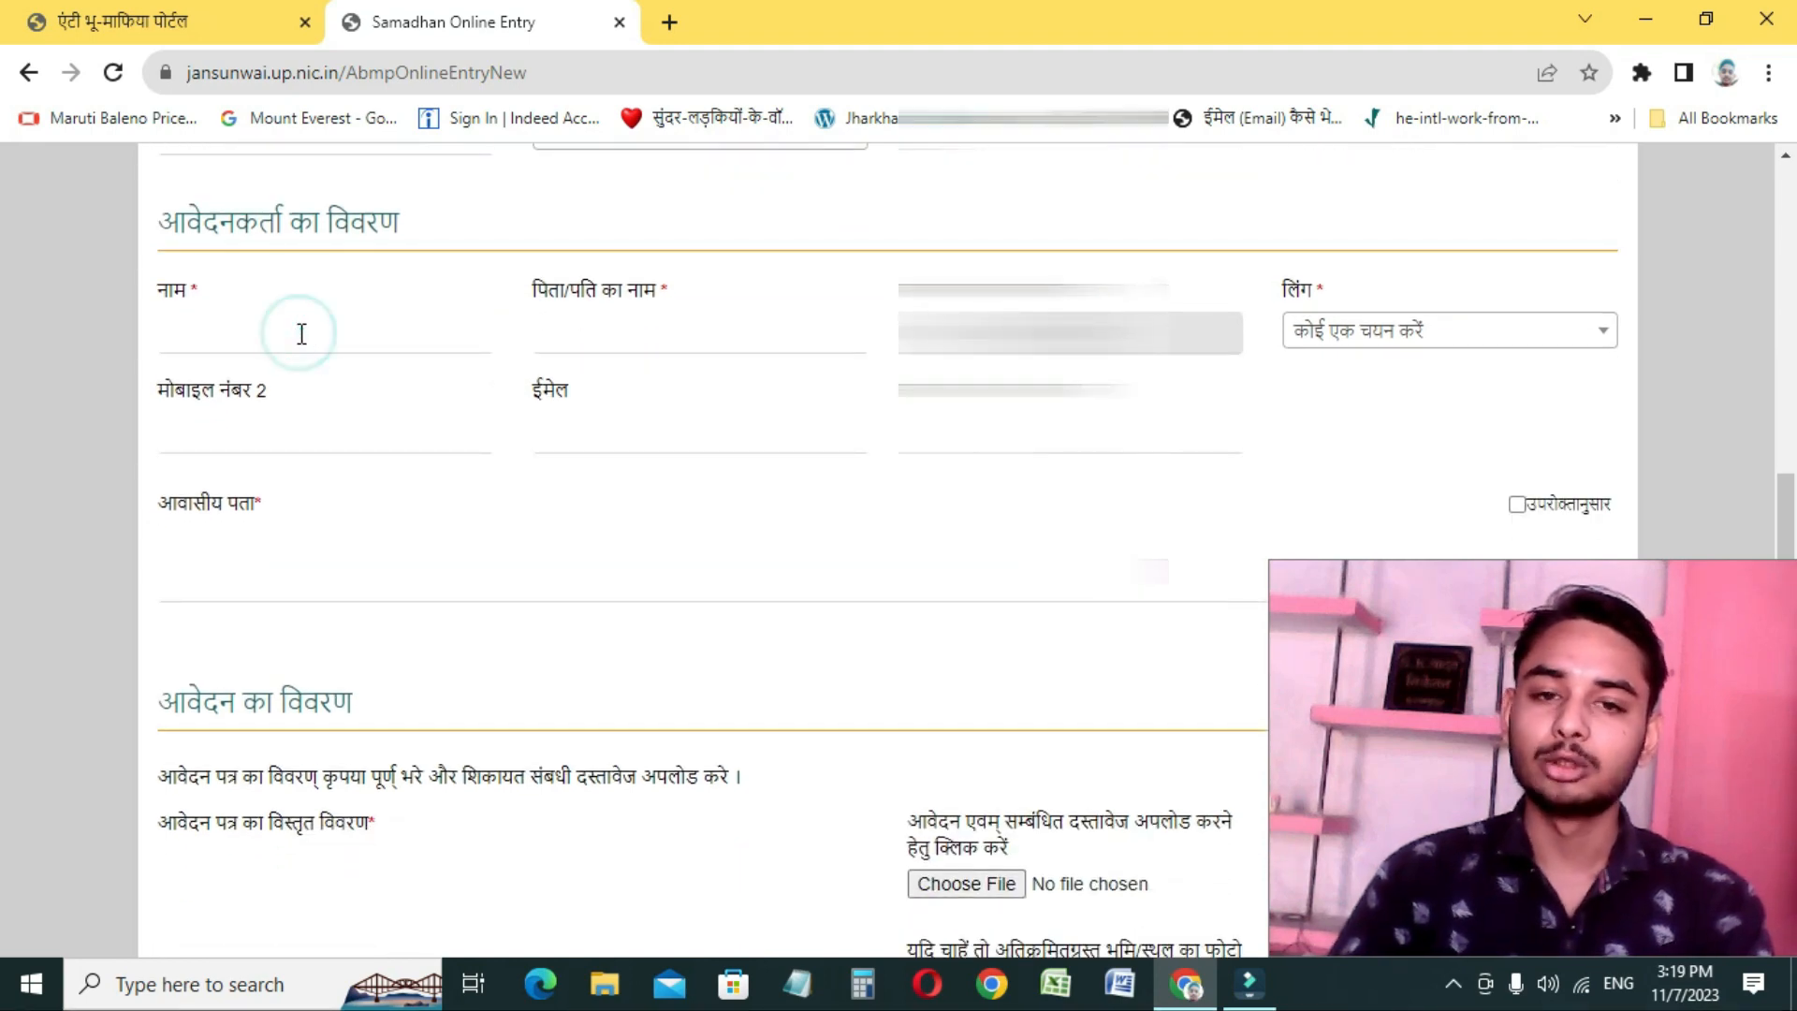
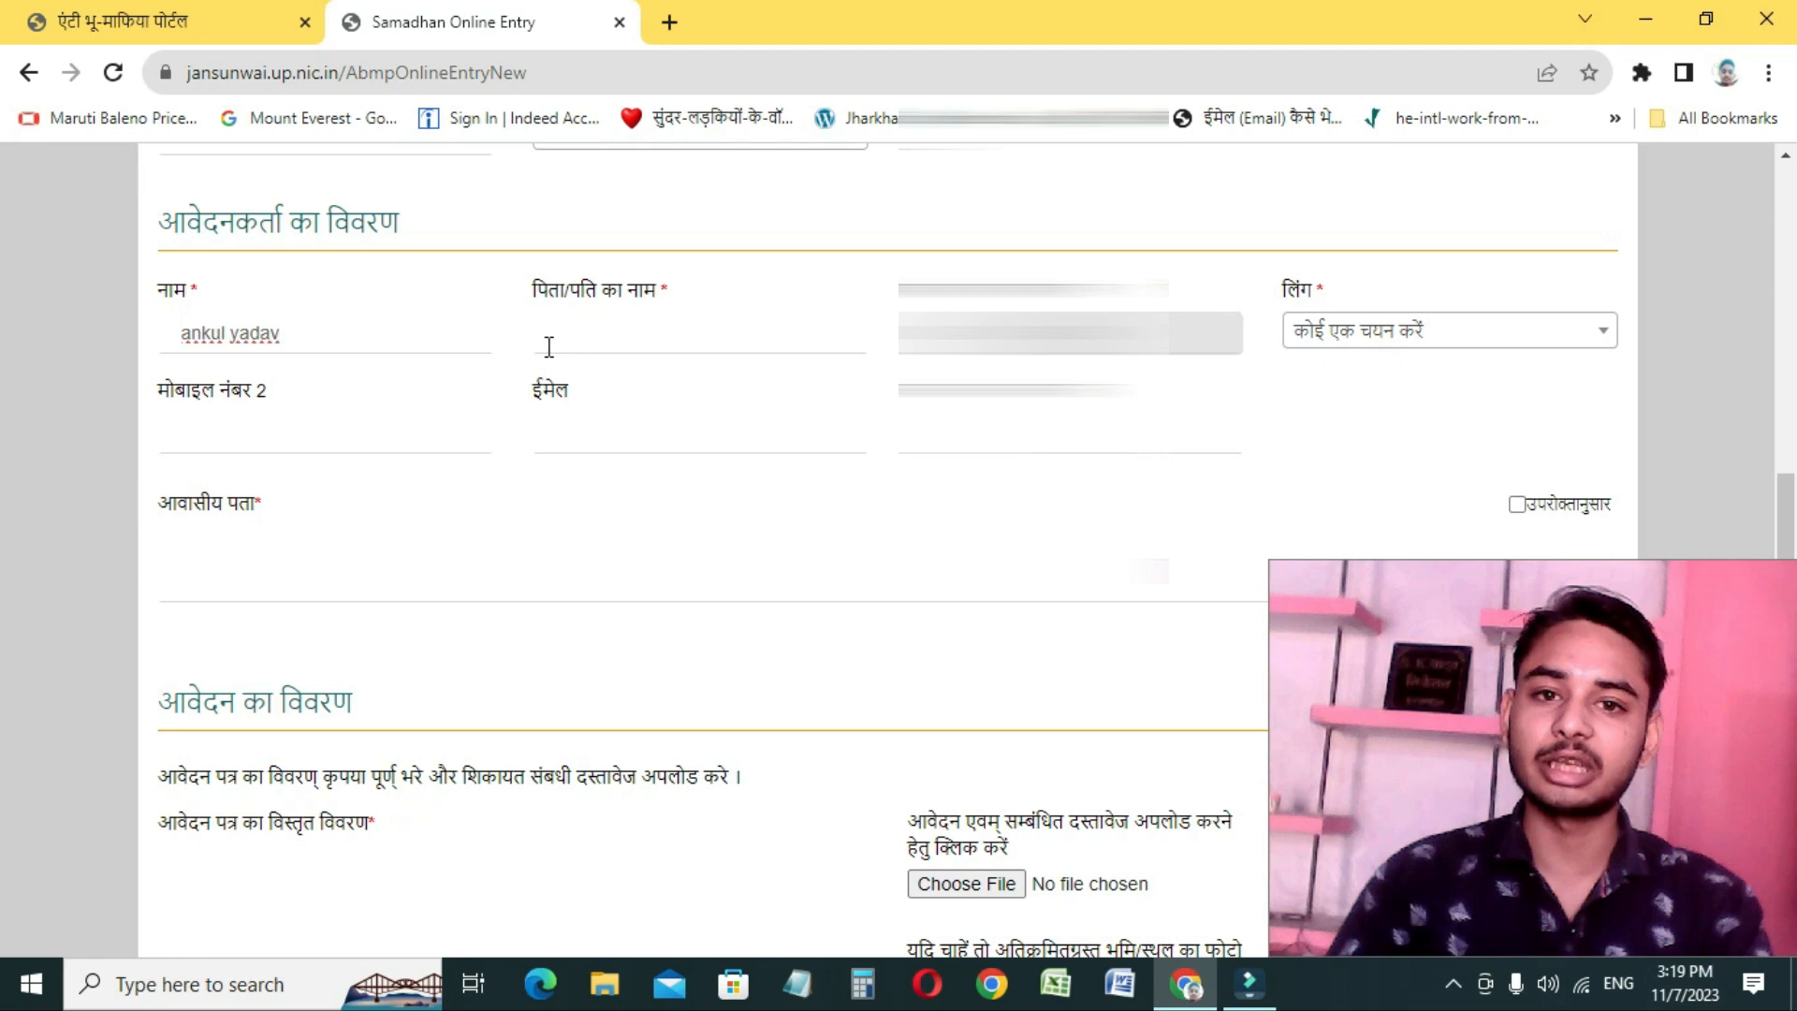
click(597, 337)
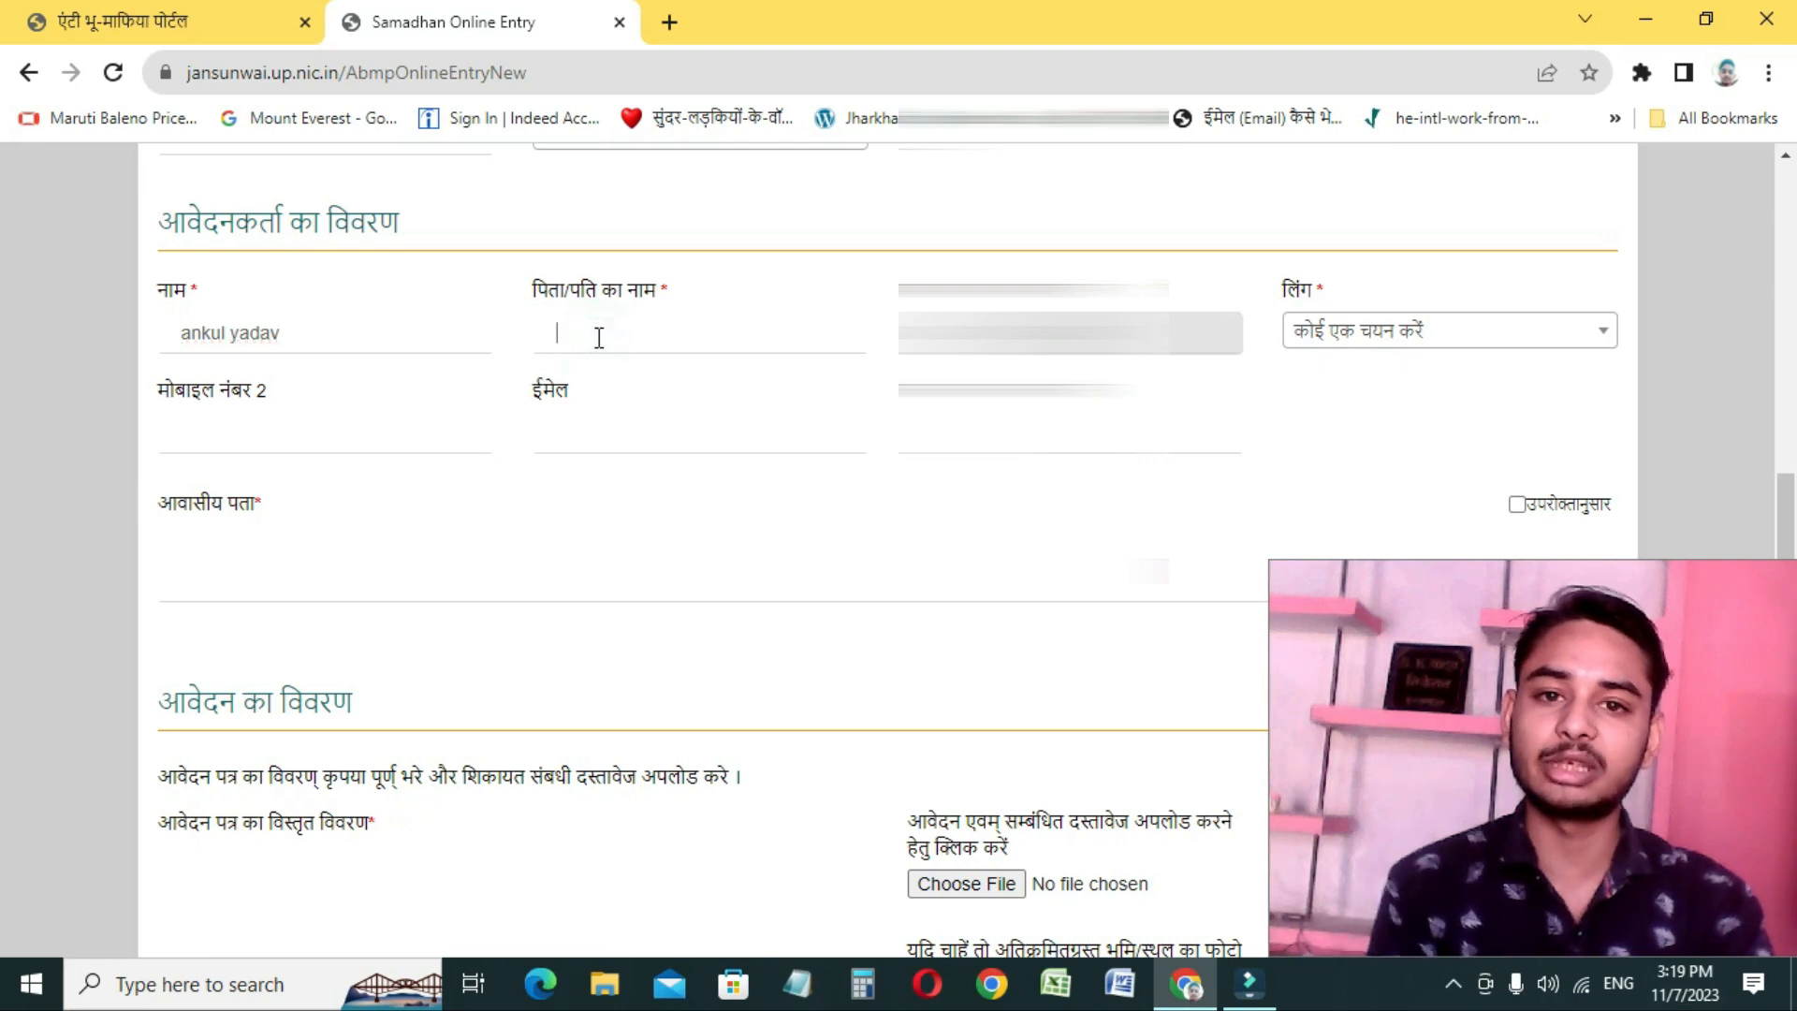
text(shivkumar)
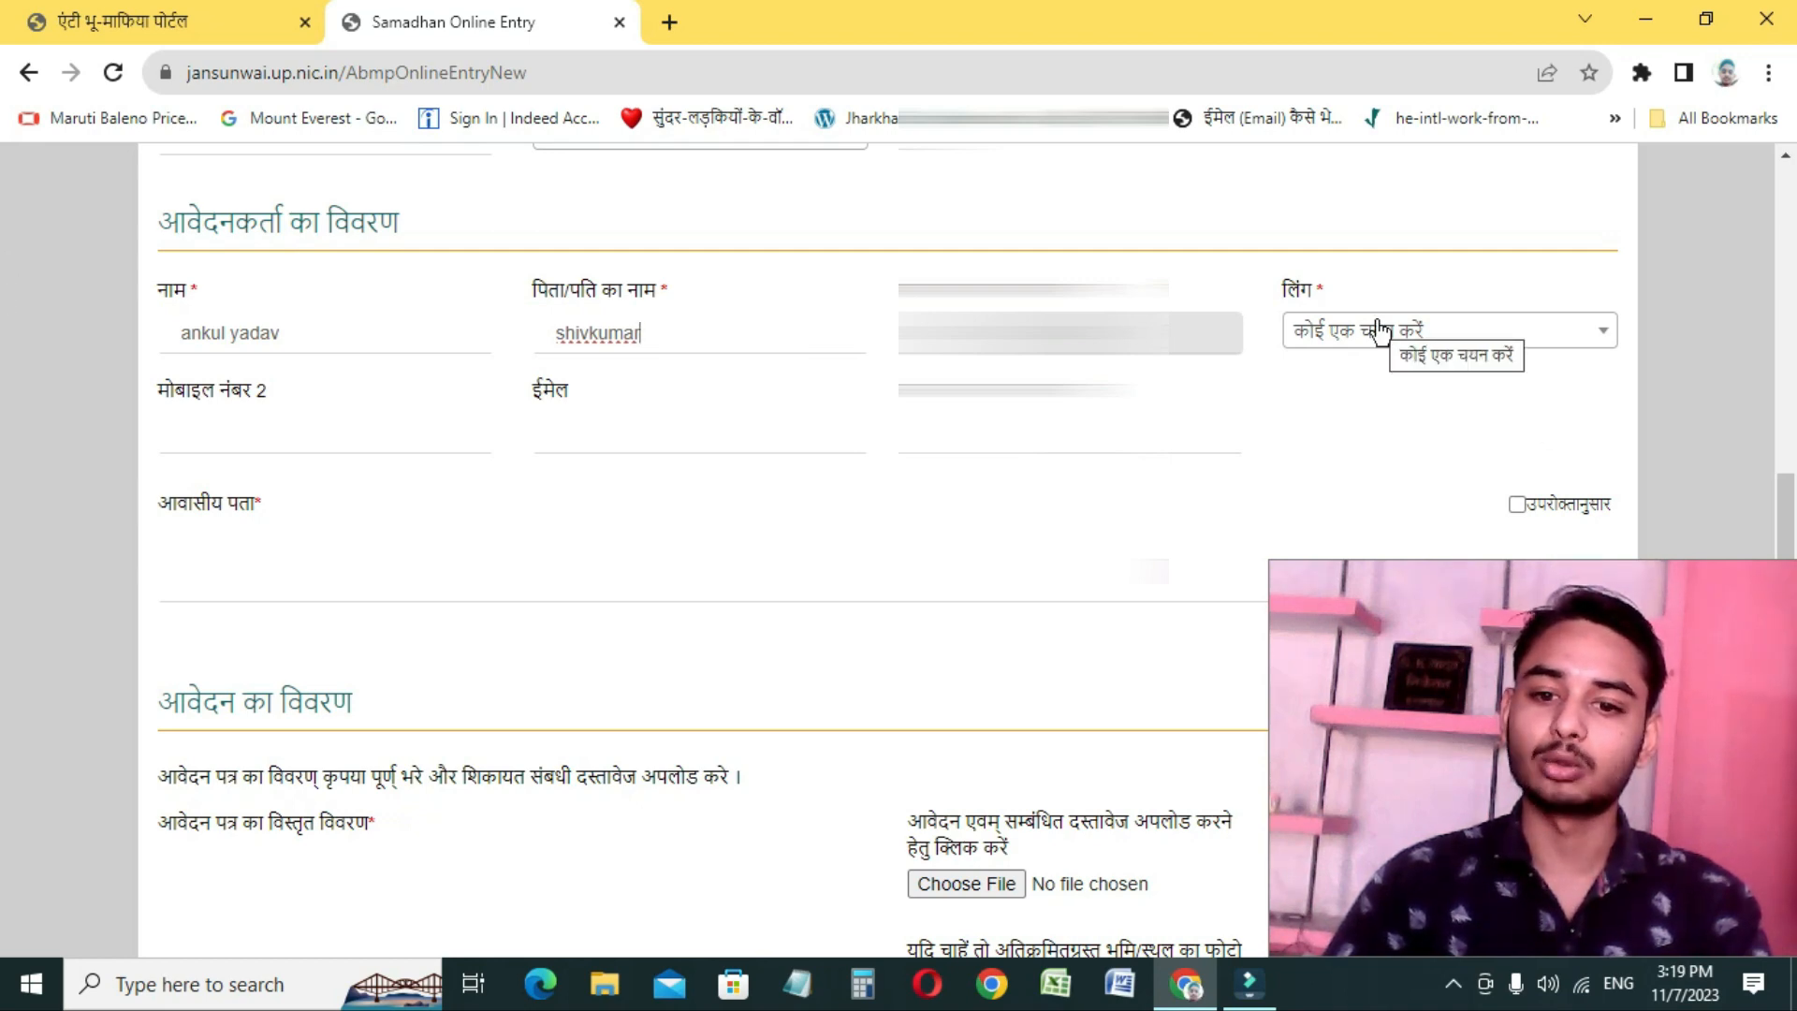
Step: Set the applicant's gender to पुरुष
click(1378, 330)
scroll(1380, 330, down, 1)
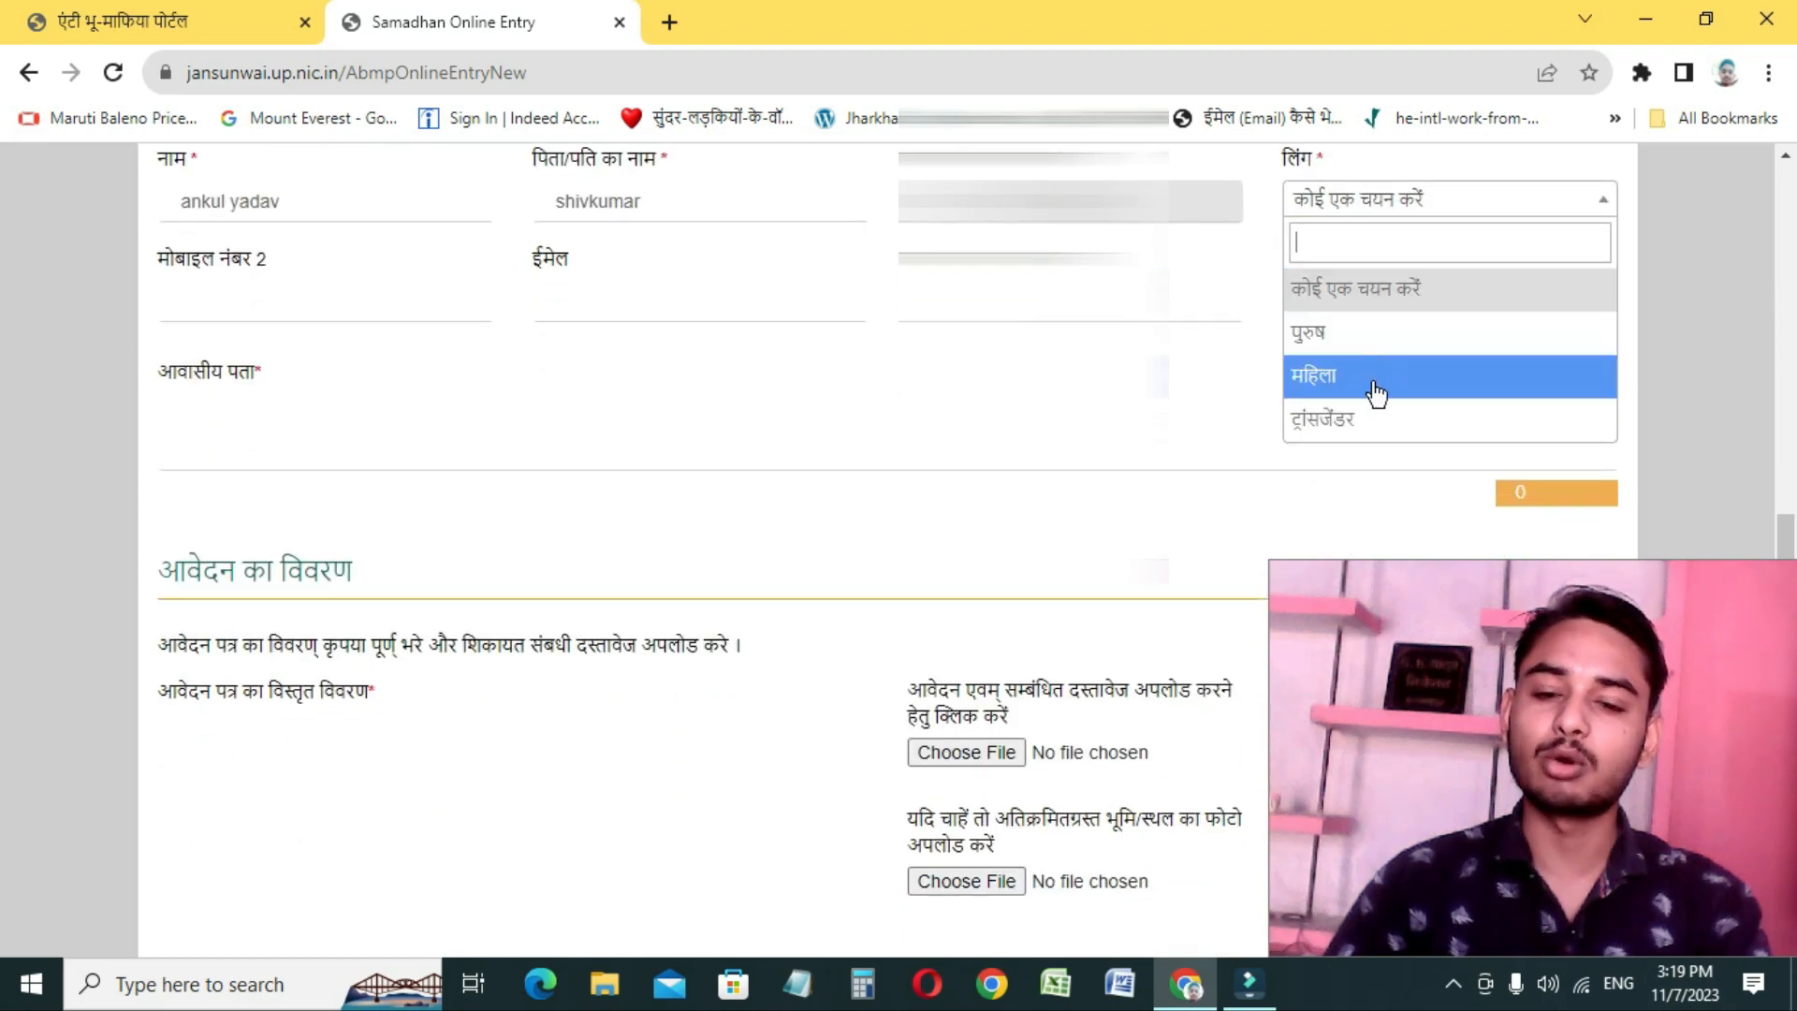
click(1373, 382)
click(1399, 205)
click(1388, 333)
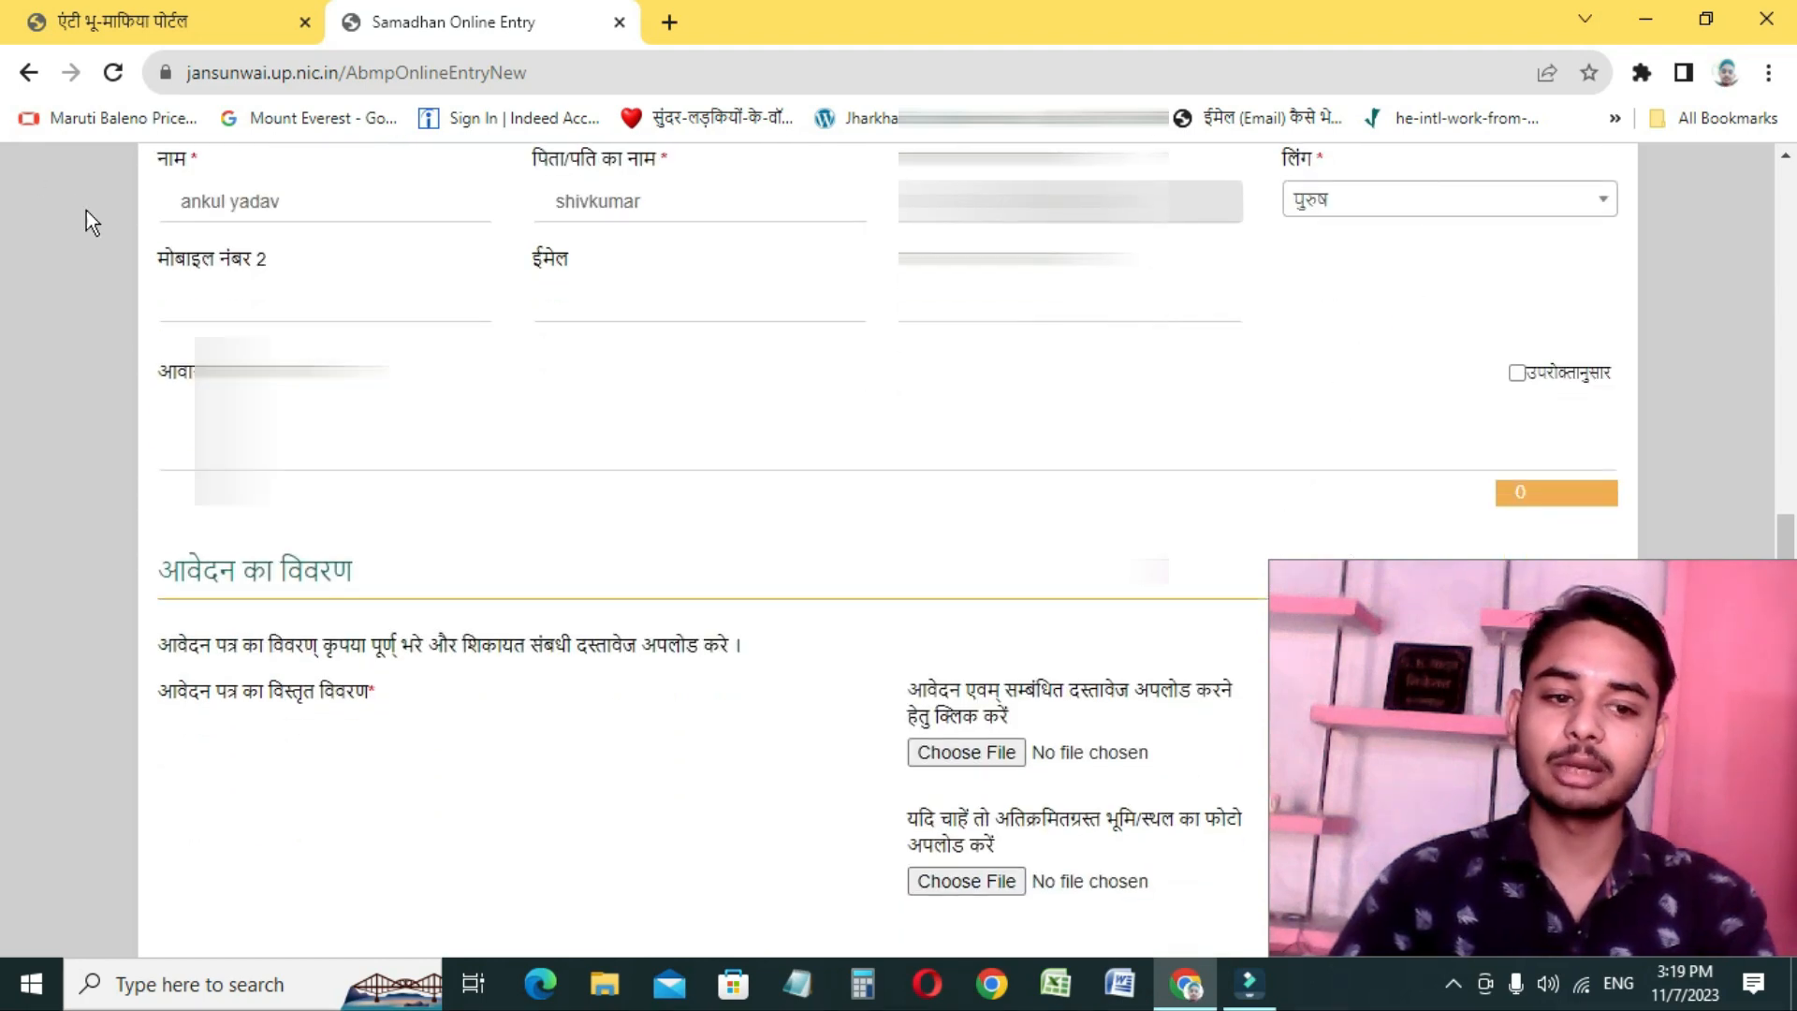
Step: Dismiss the autofill suggestions and enter the applicant's residential address
click(260, 301)
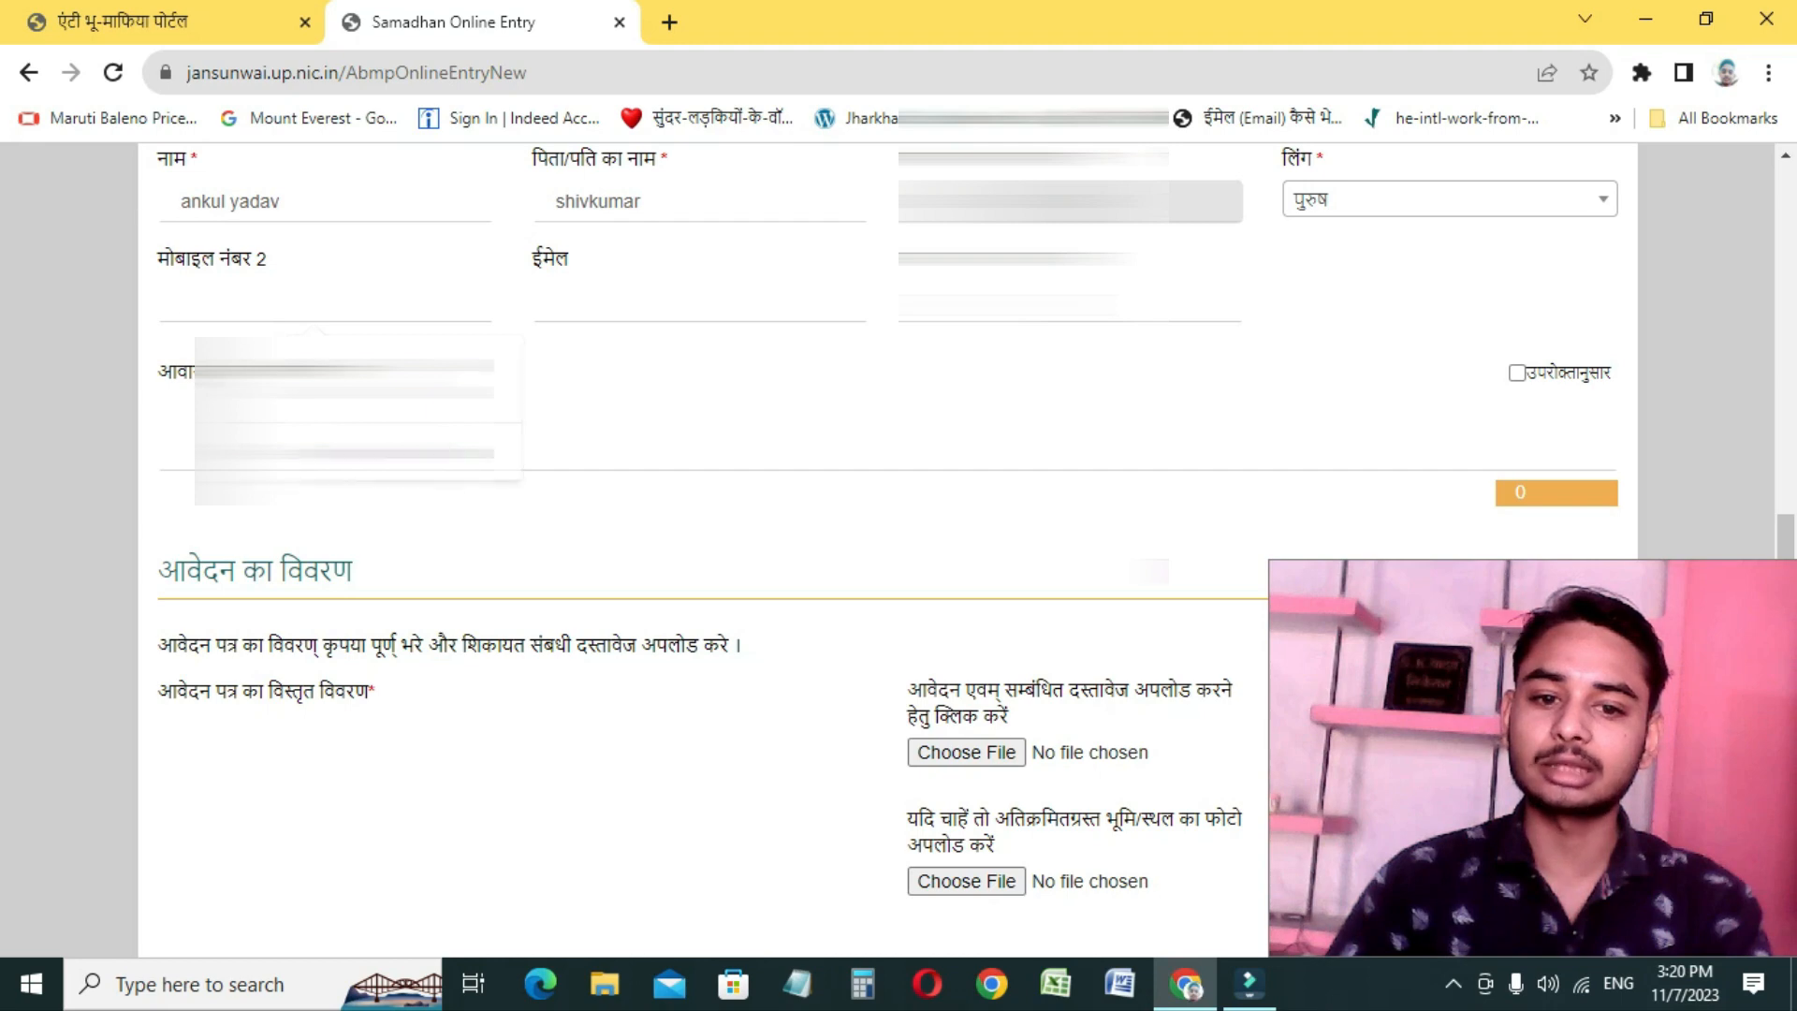
key(Escape)
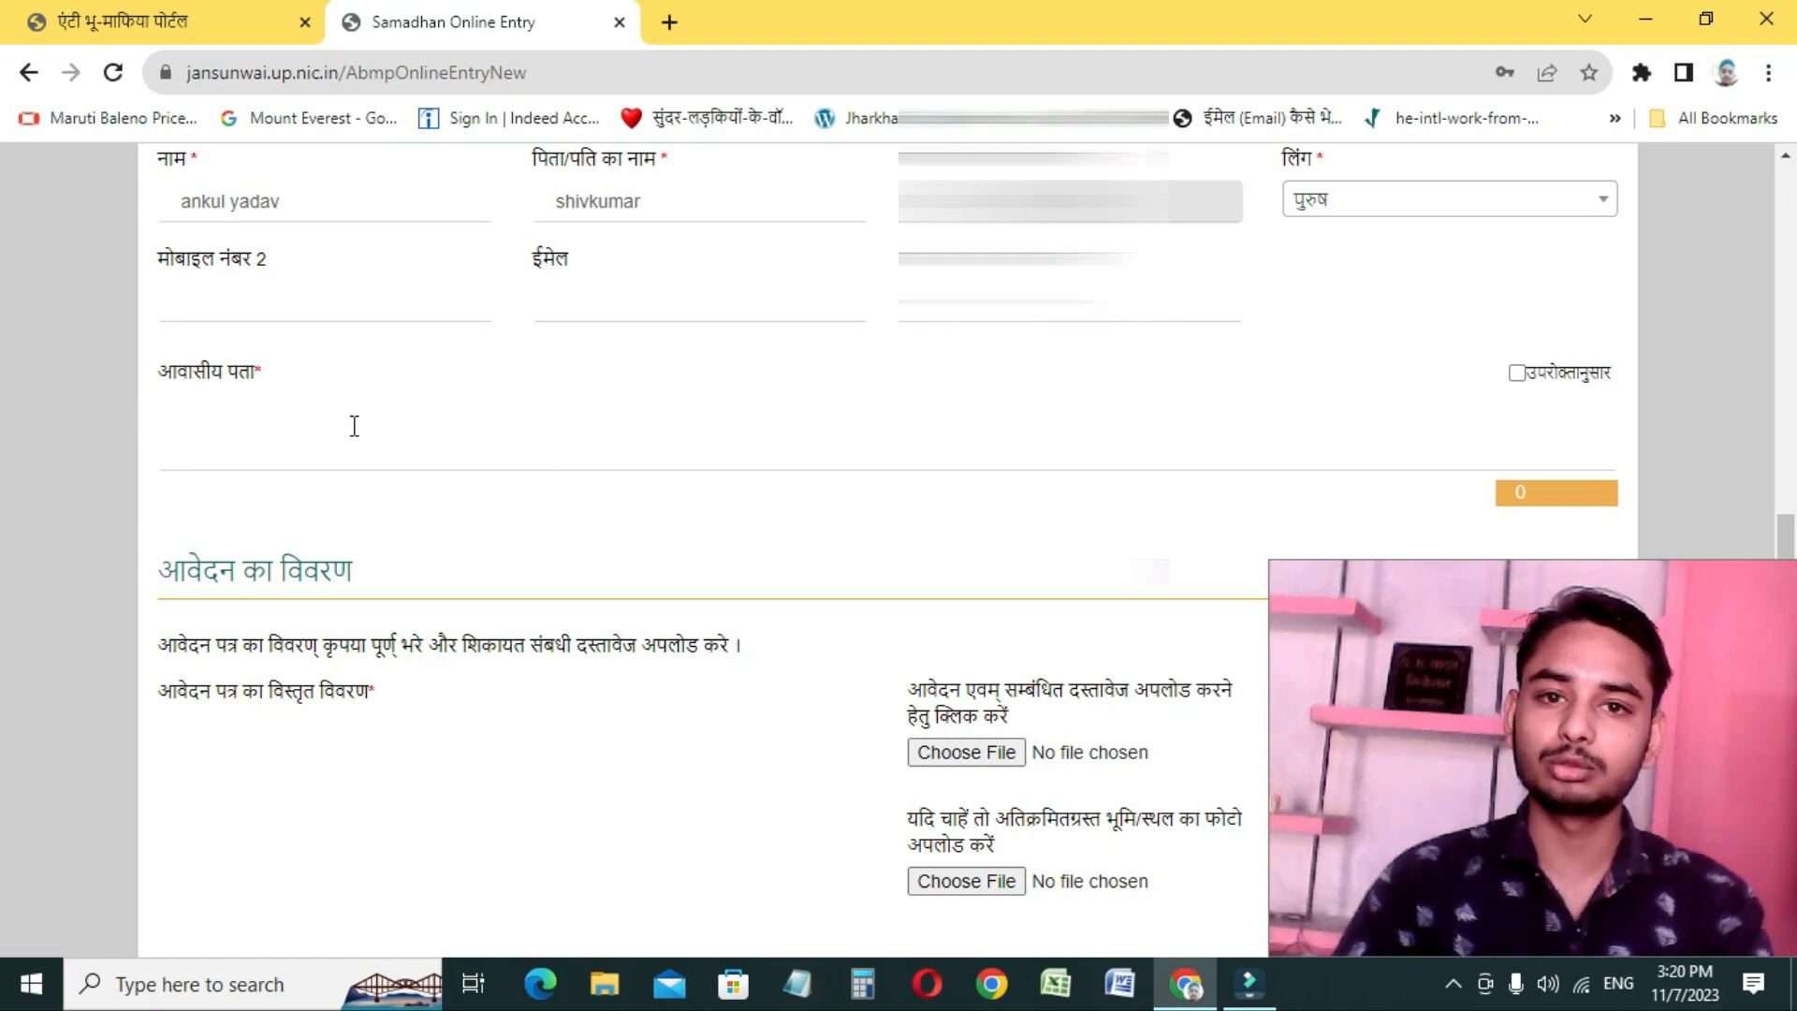
click(299, 448)
text(rampur)
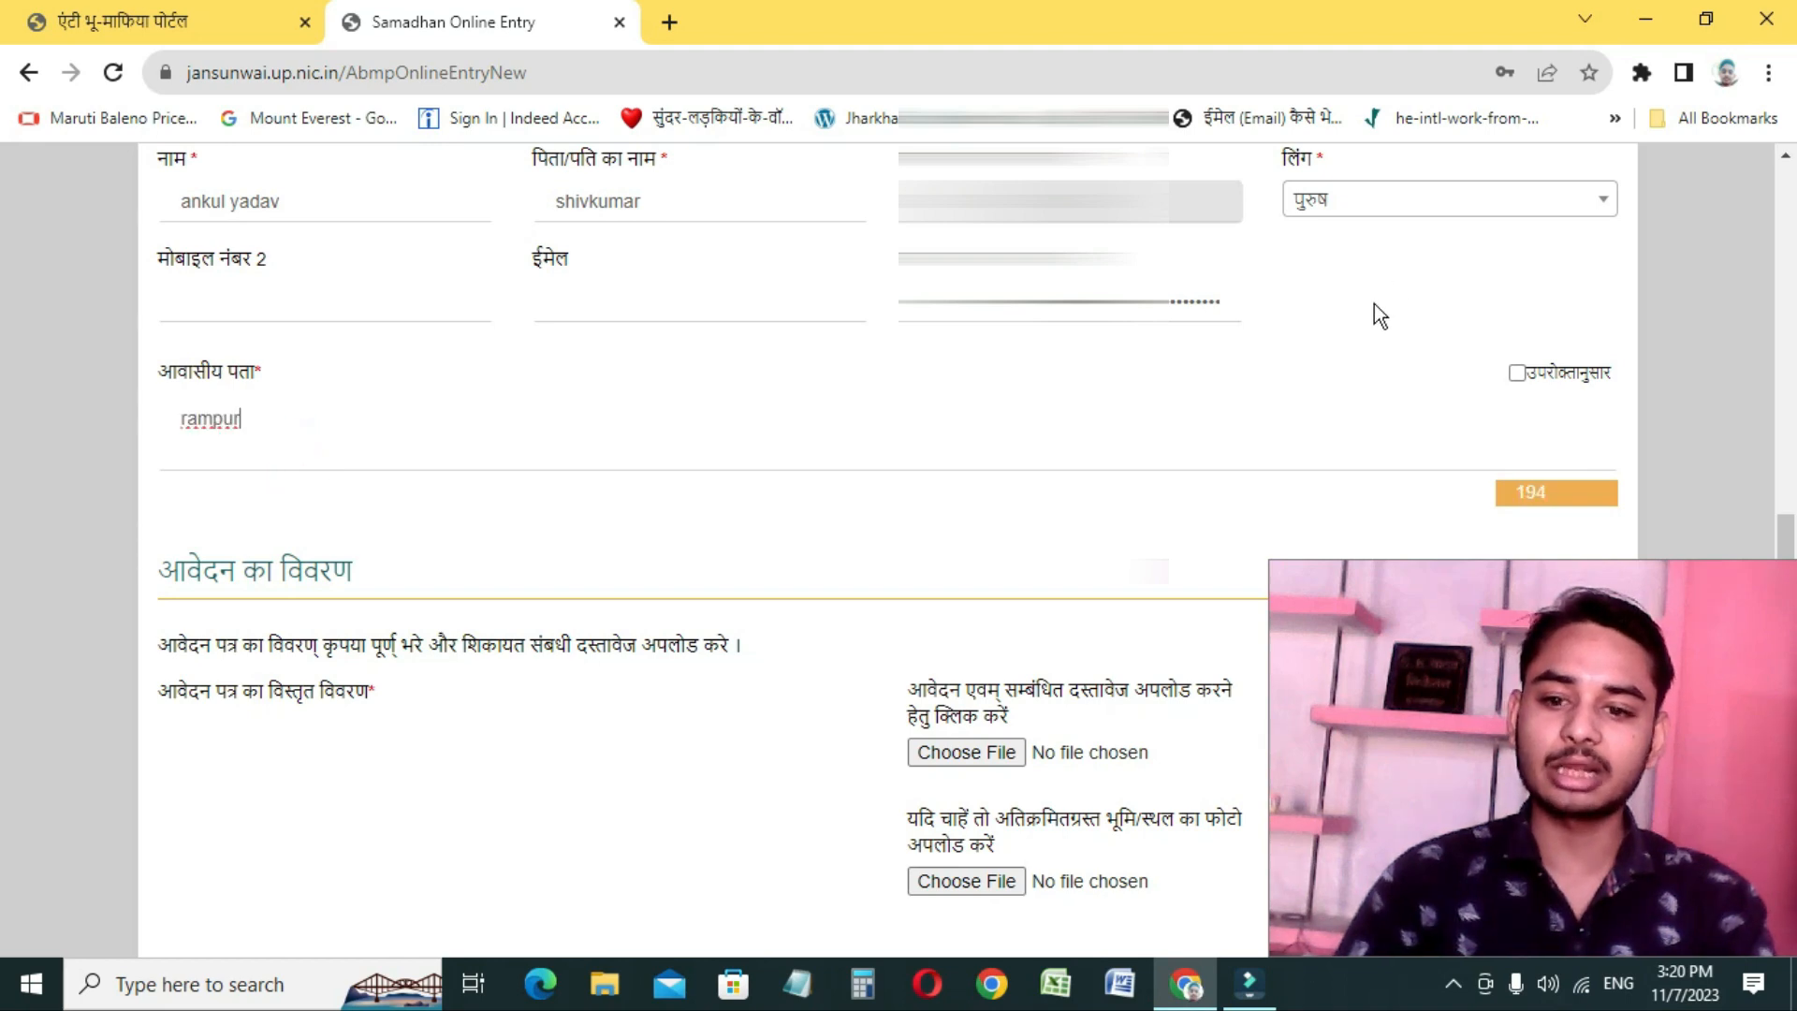
scroll(1374, 304, down, 3)
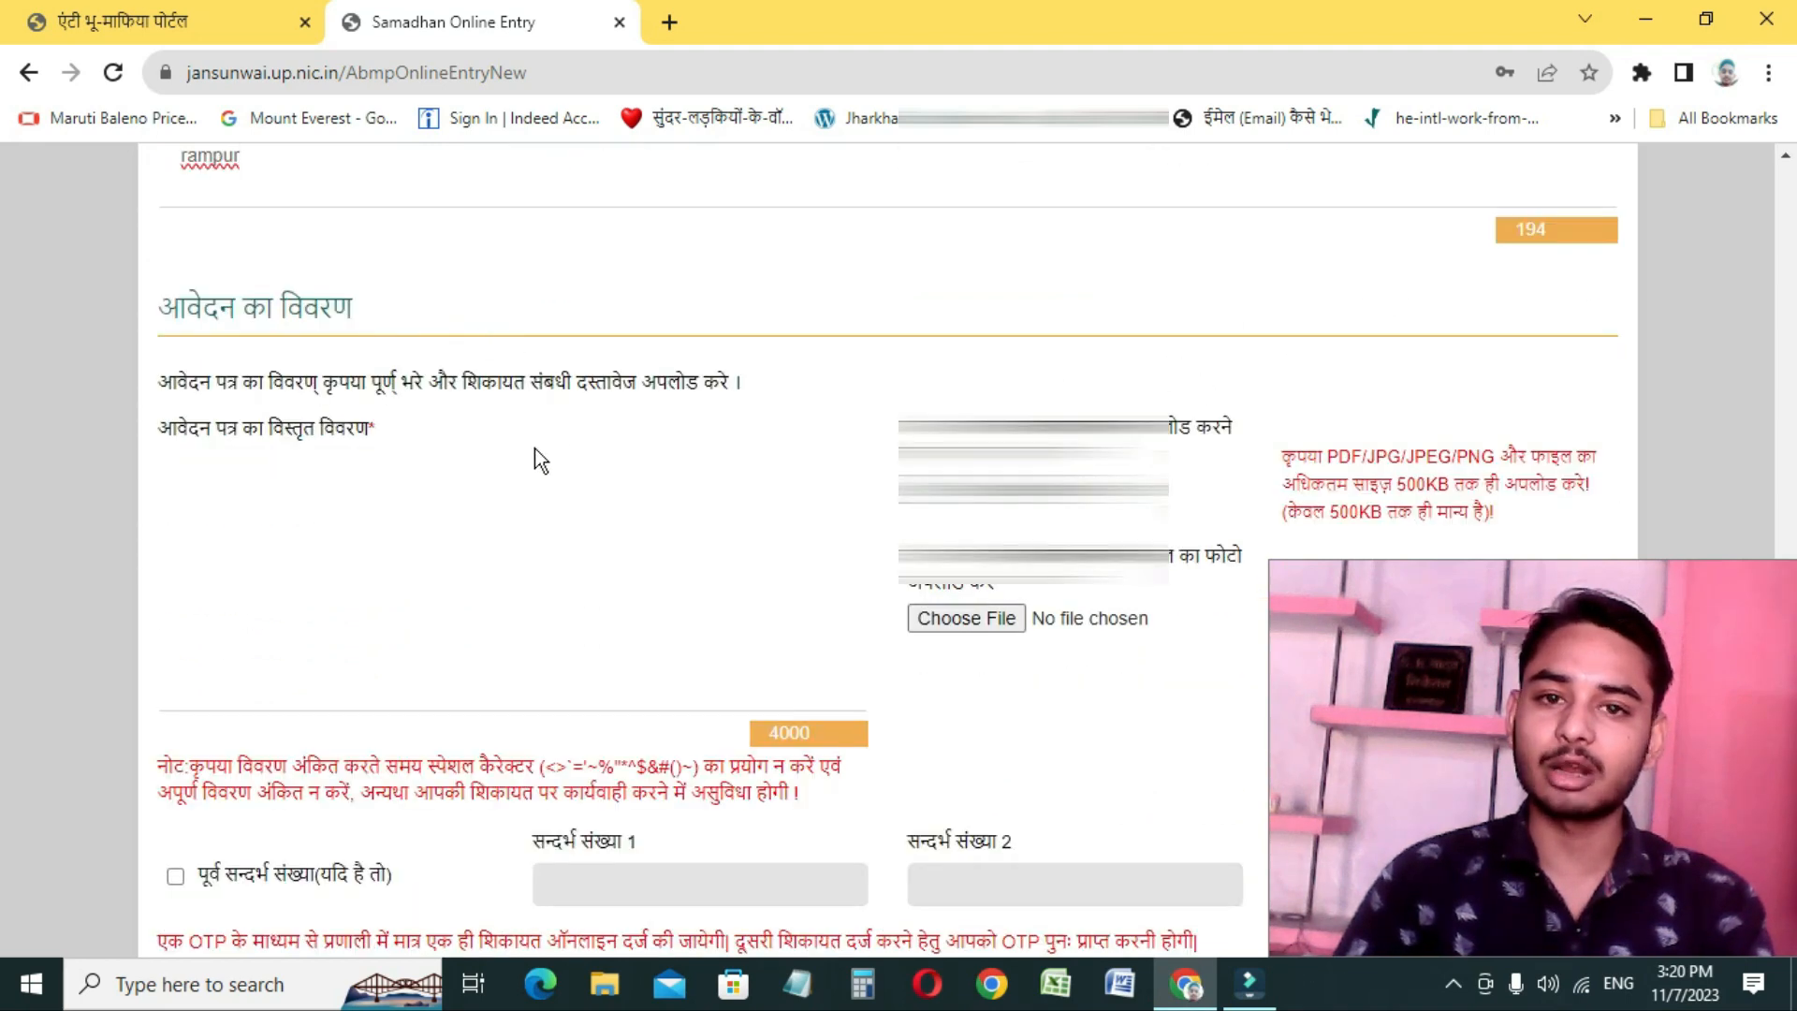
scroll(468, 435, down, 2)
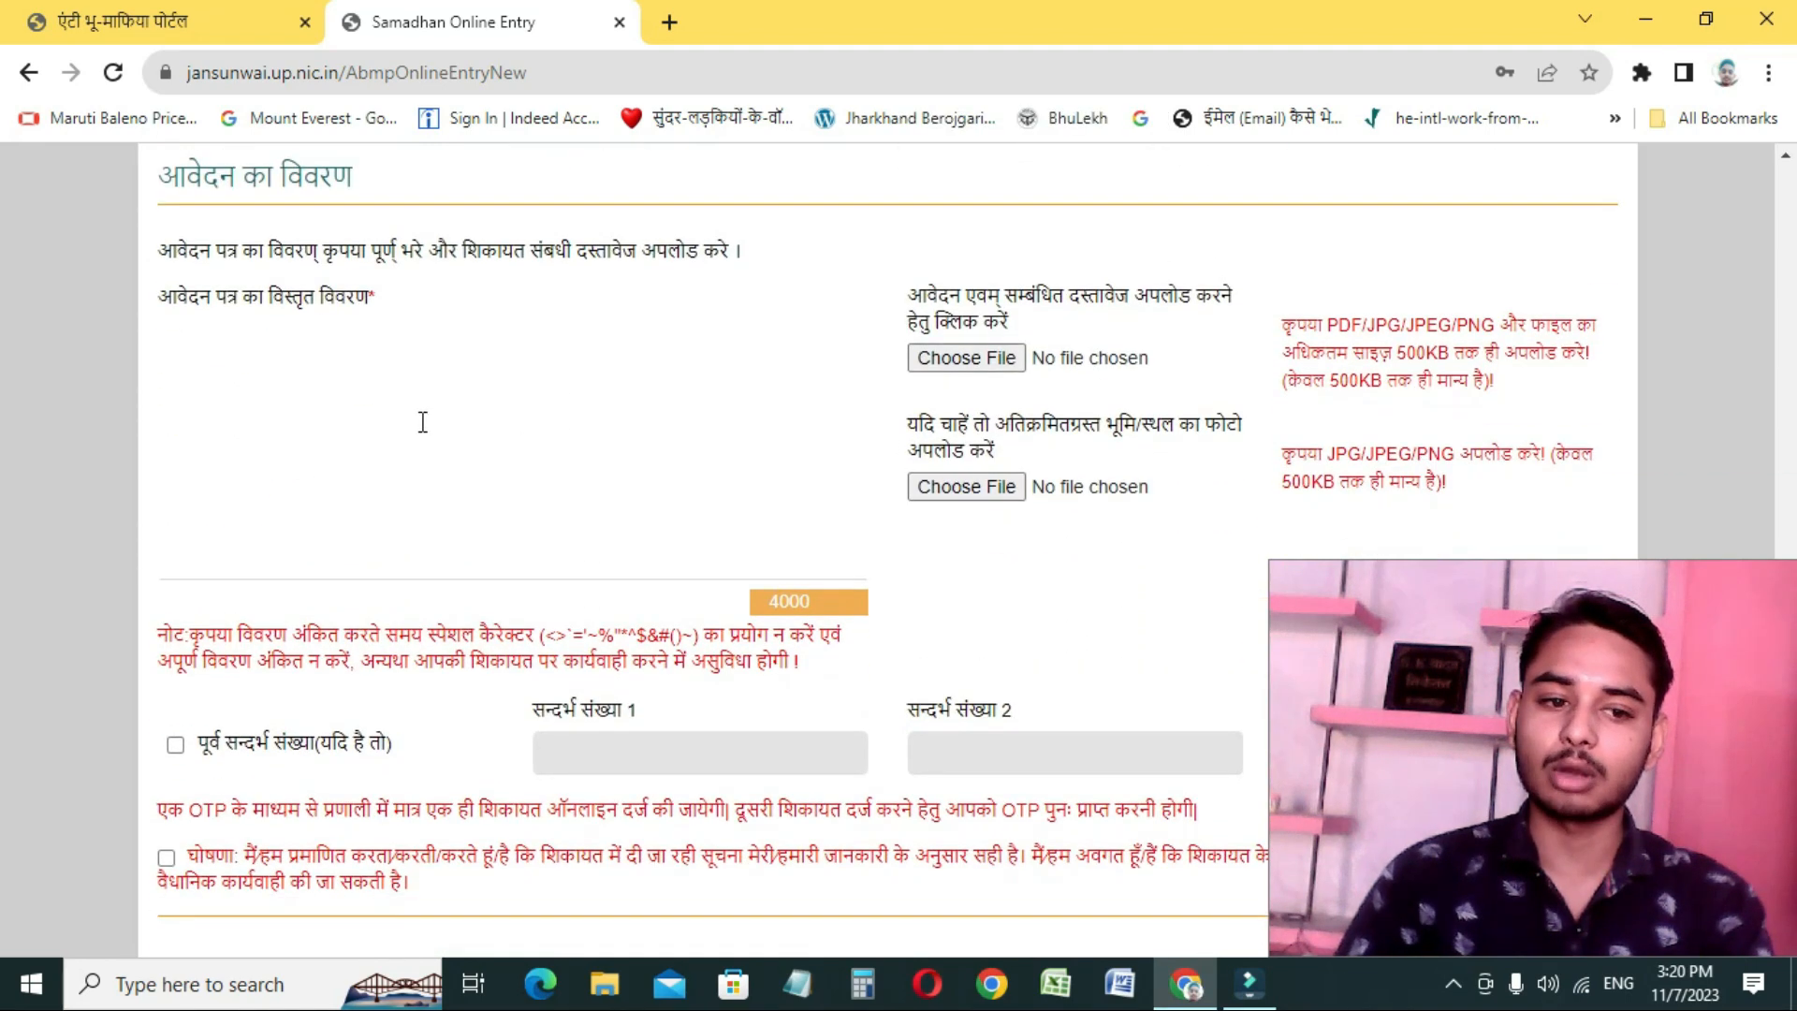
click(234, 370)
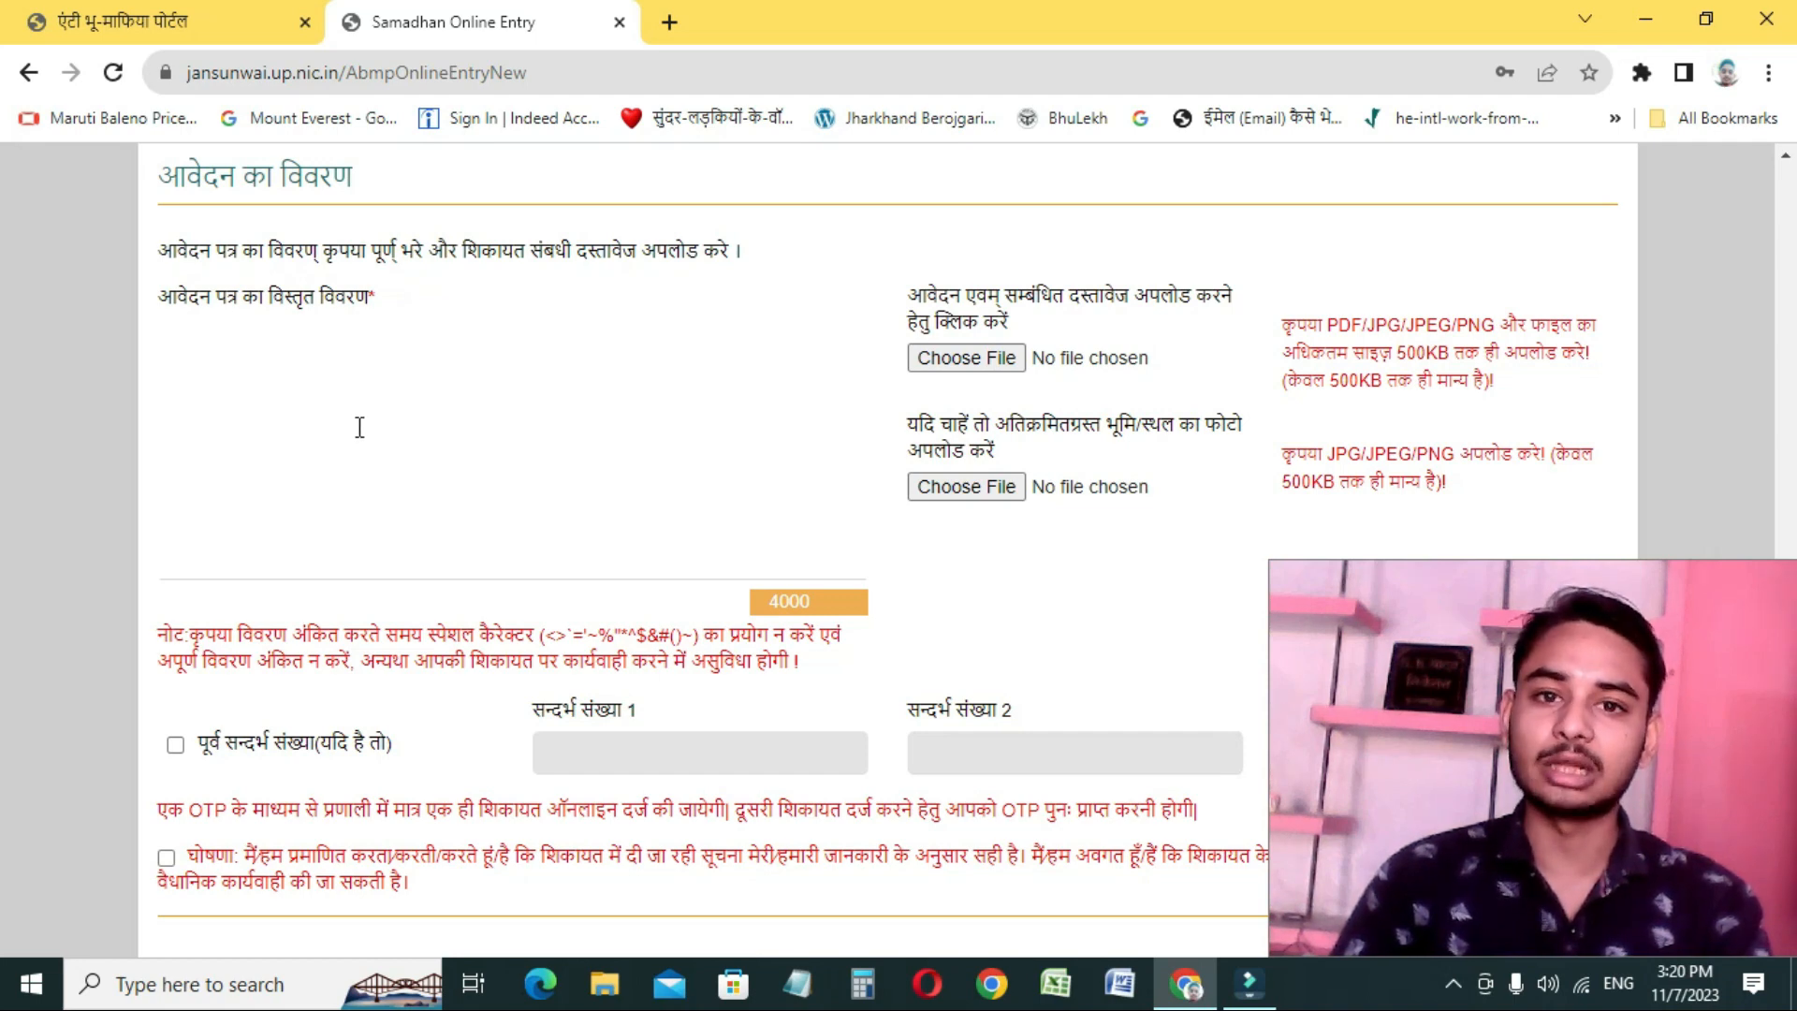
scroll(734, 510, up, 2)
scroll(883, 300, down, 2)
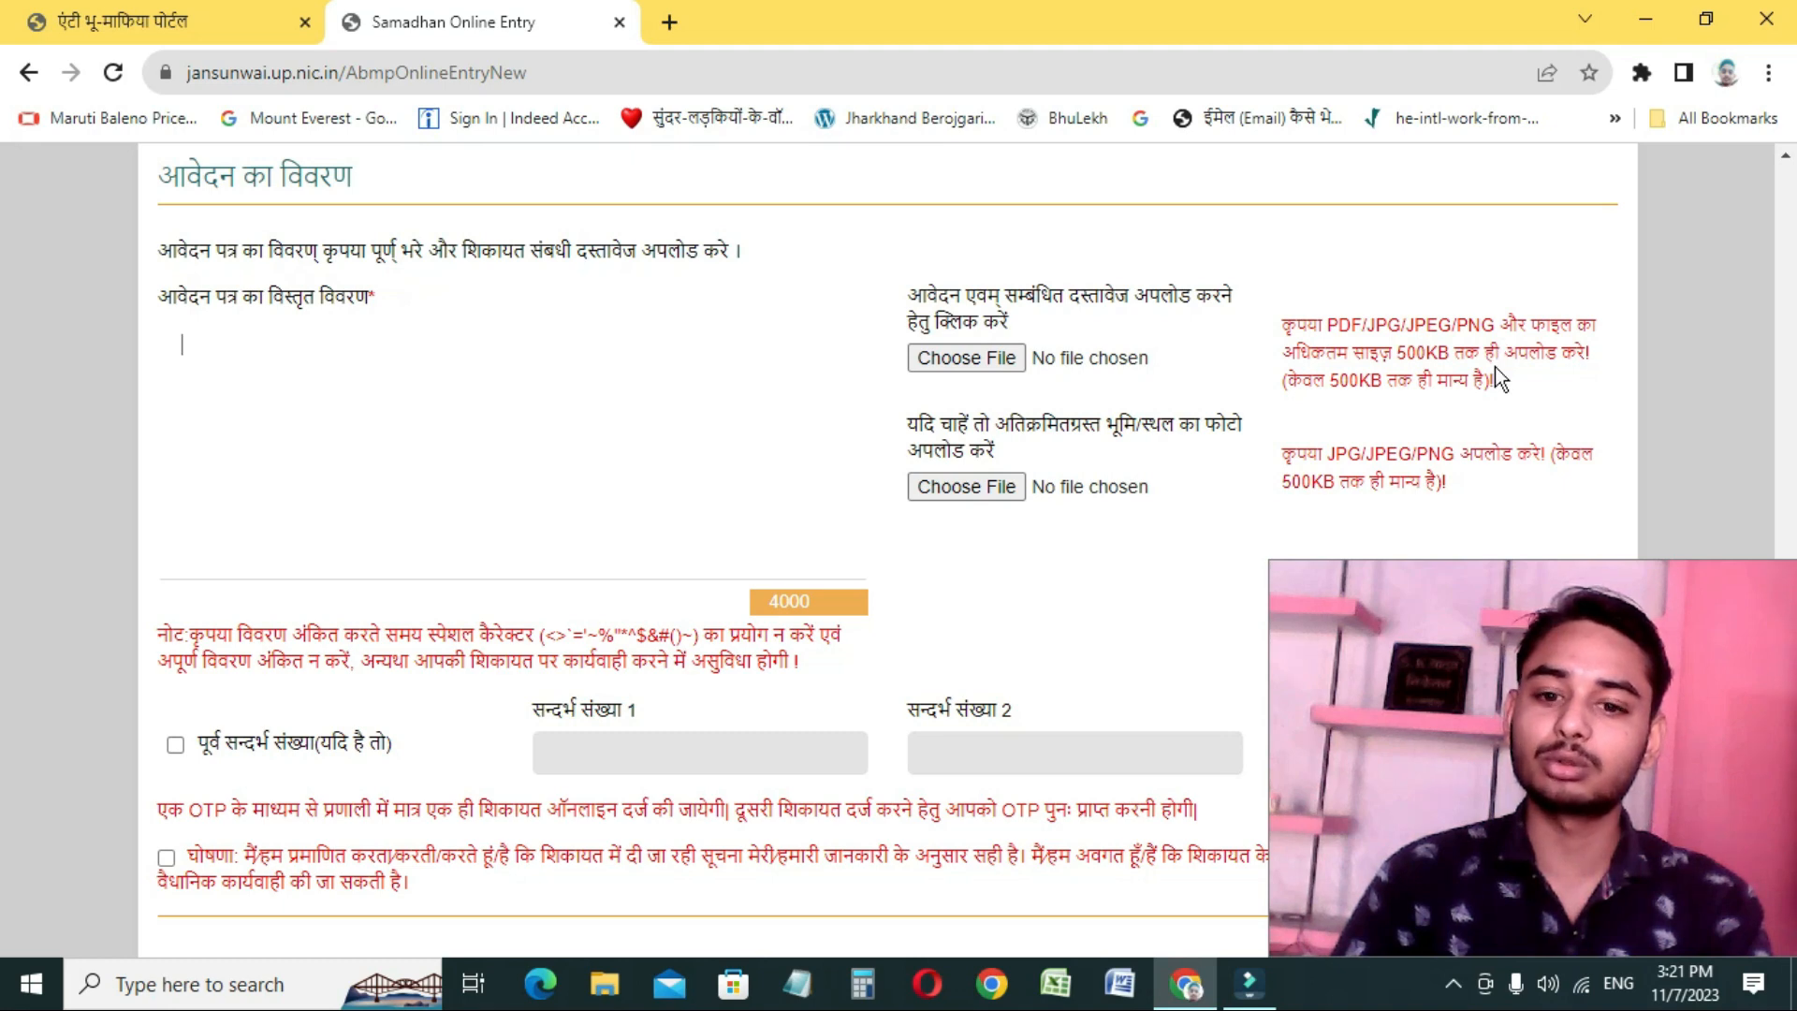
scroll(1495, 376, down, 1)
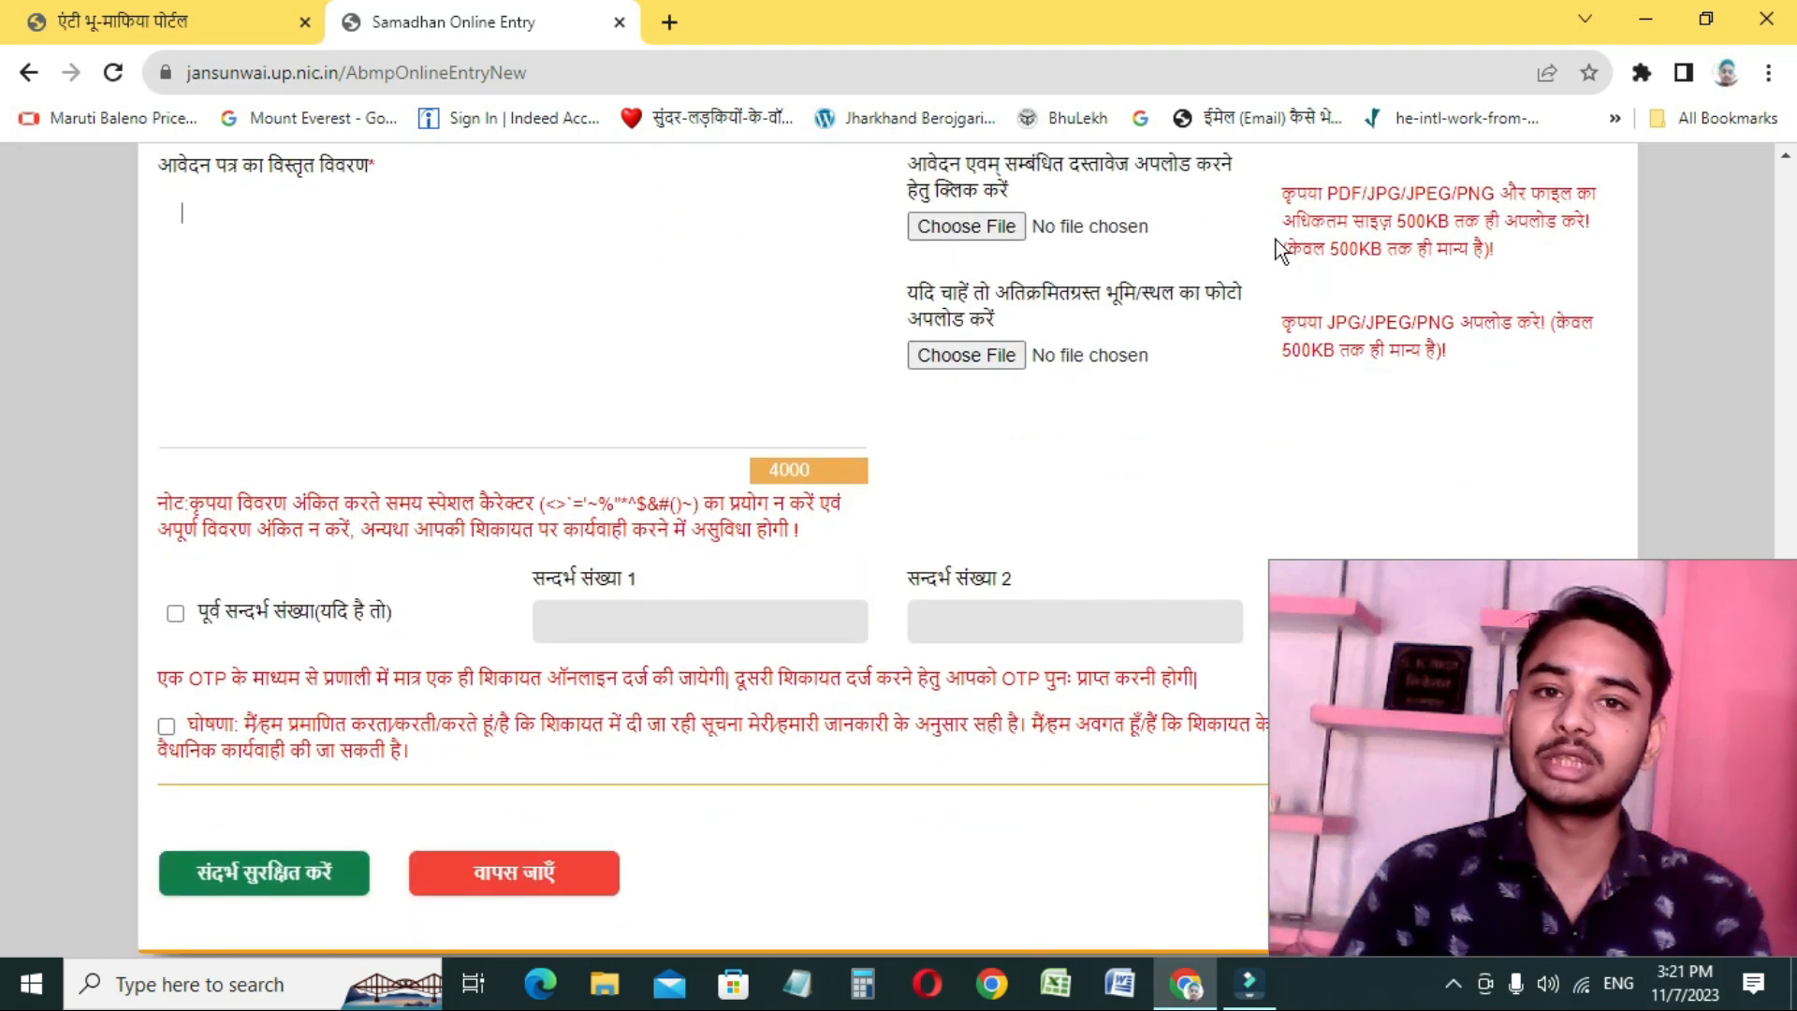
drag(1277, 240, 1478, 268)
click(1478, 269)
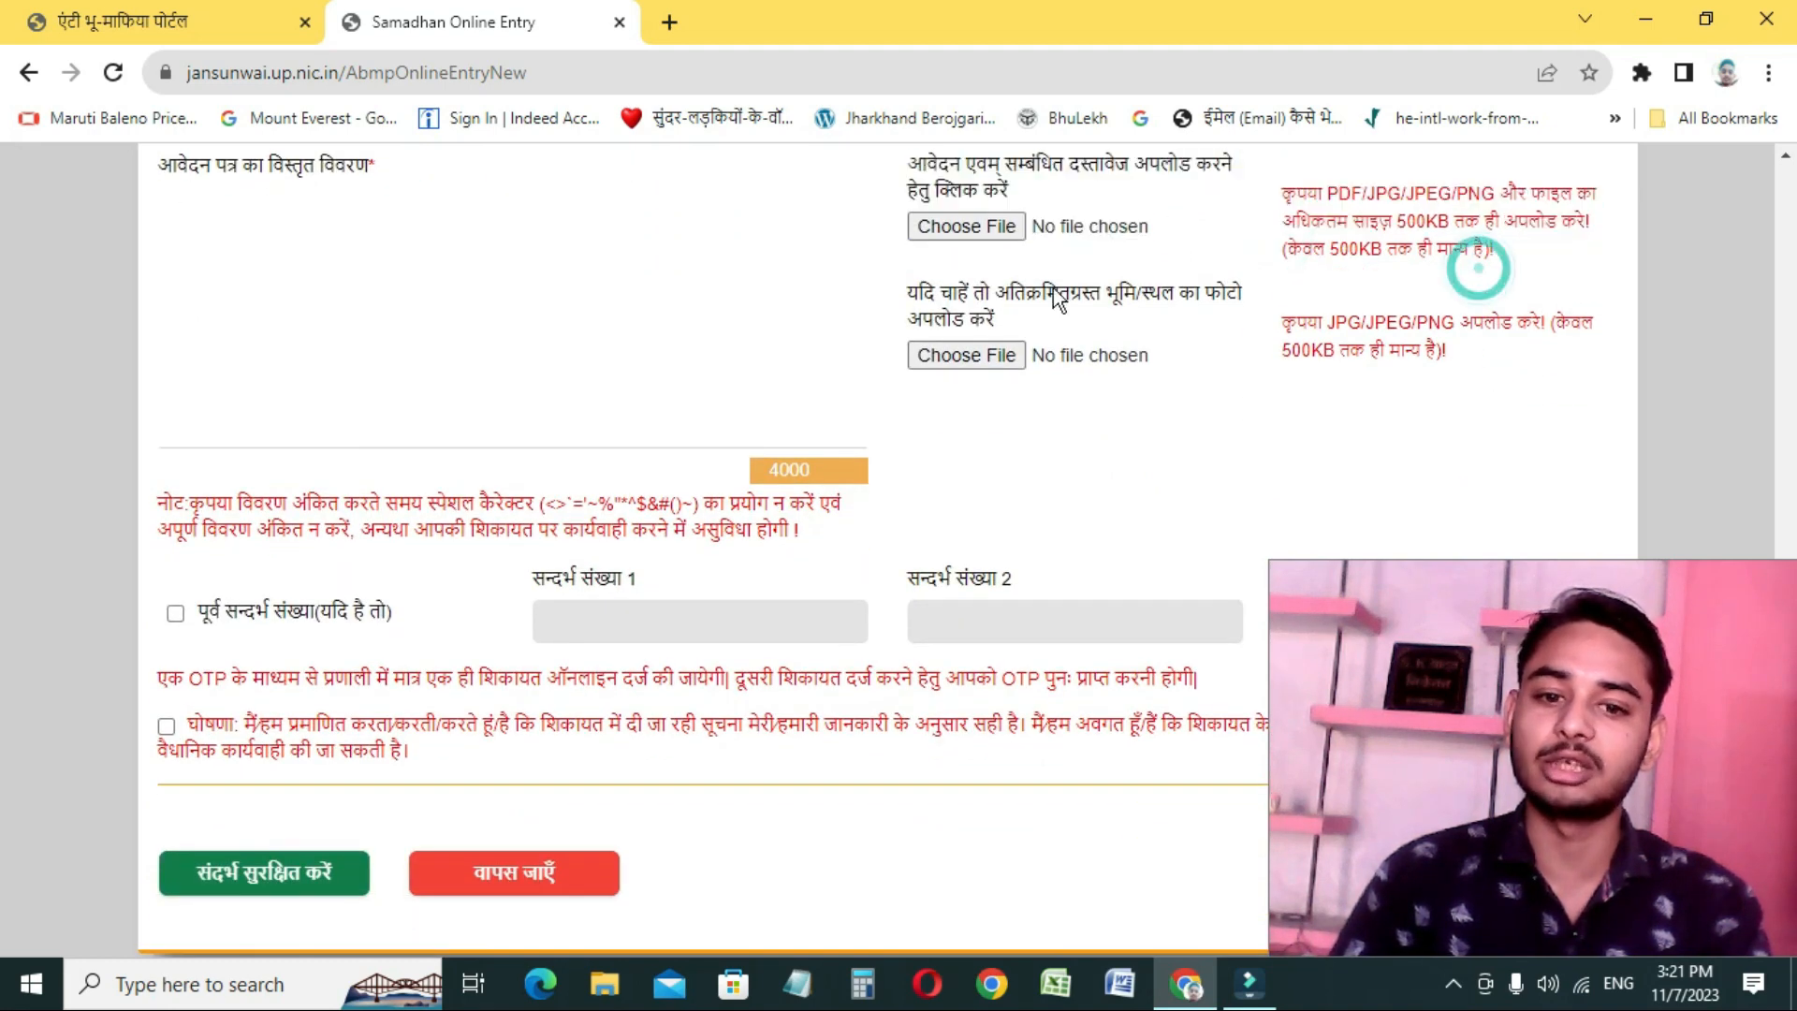
click(970, 228)
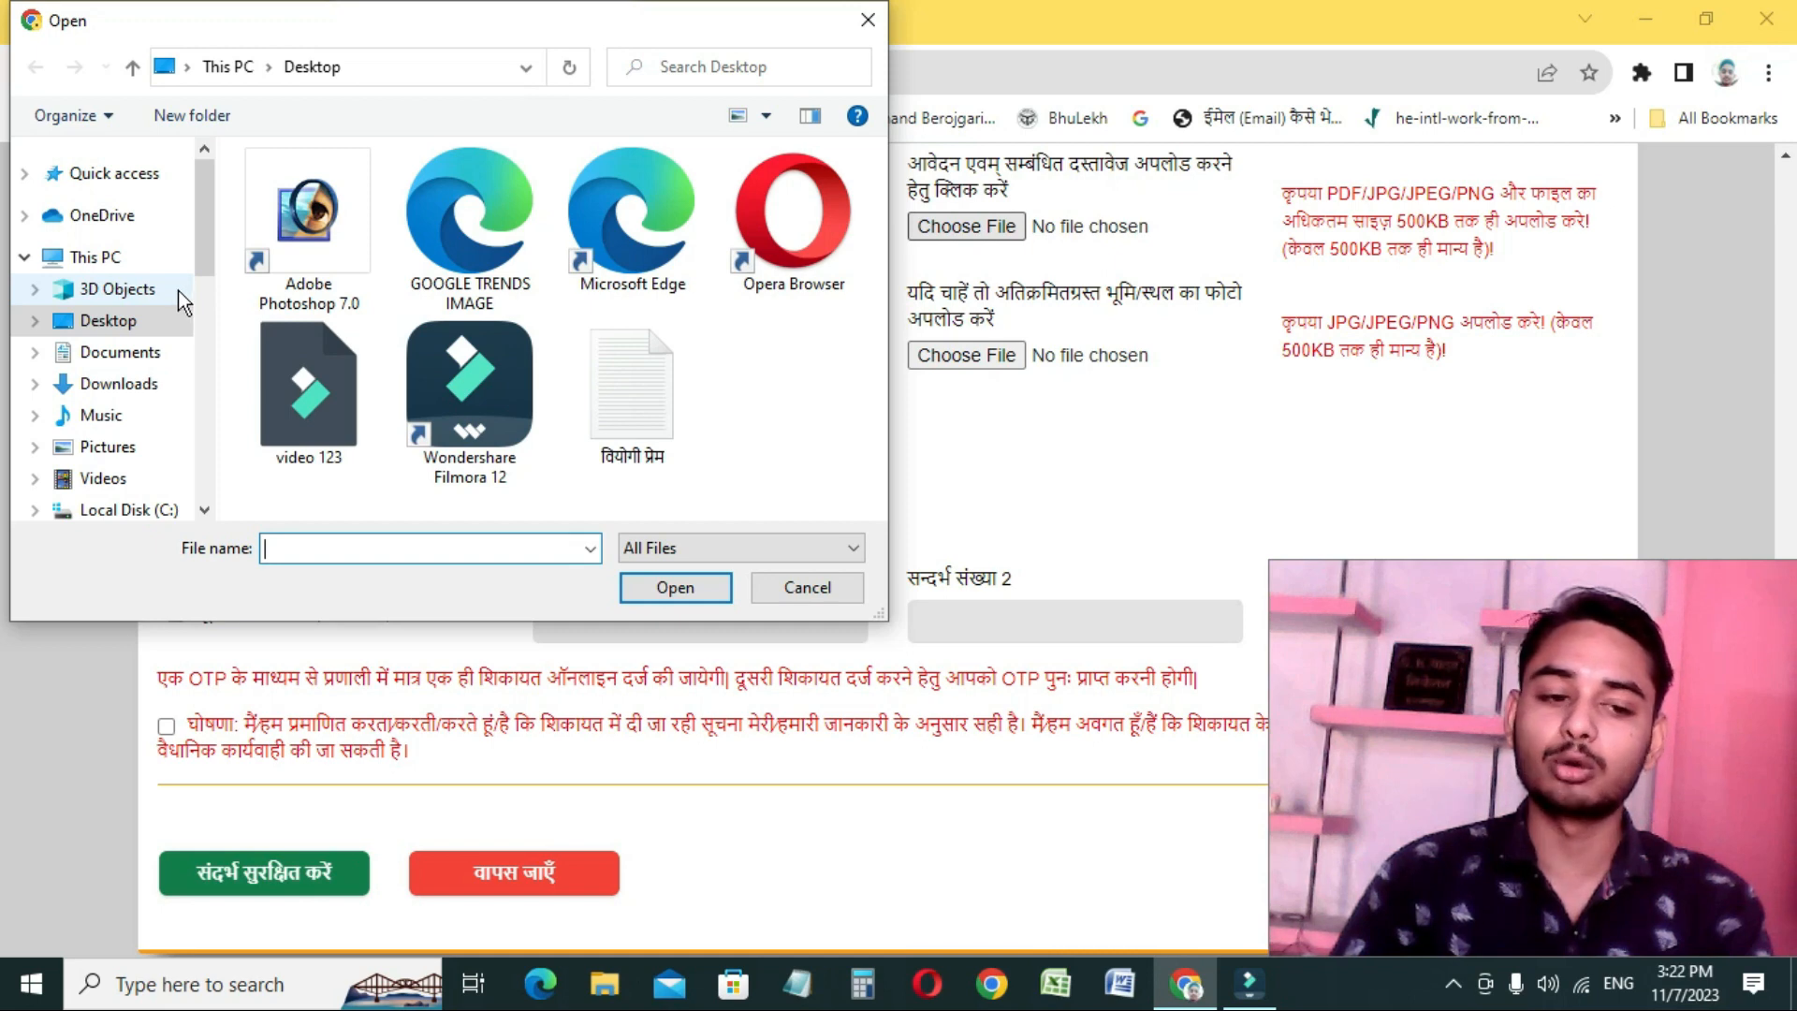
click(122, 353)
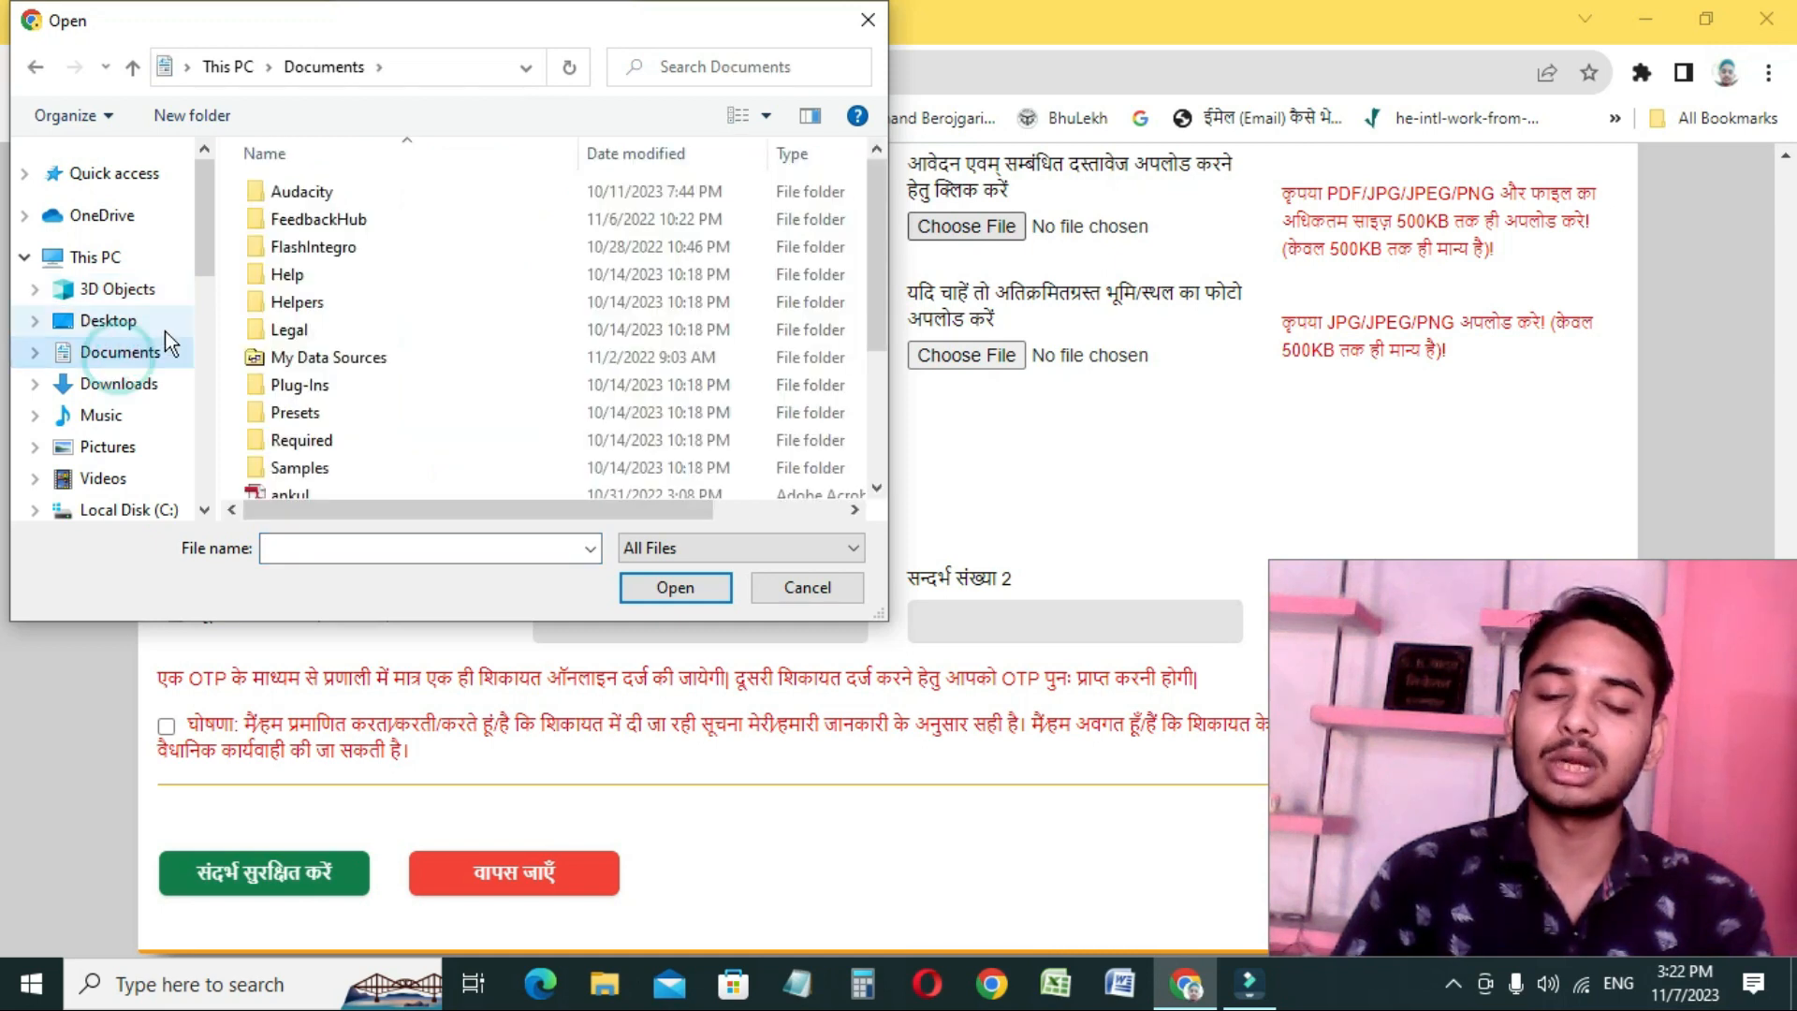
click(243, 323)
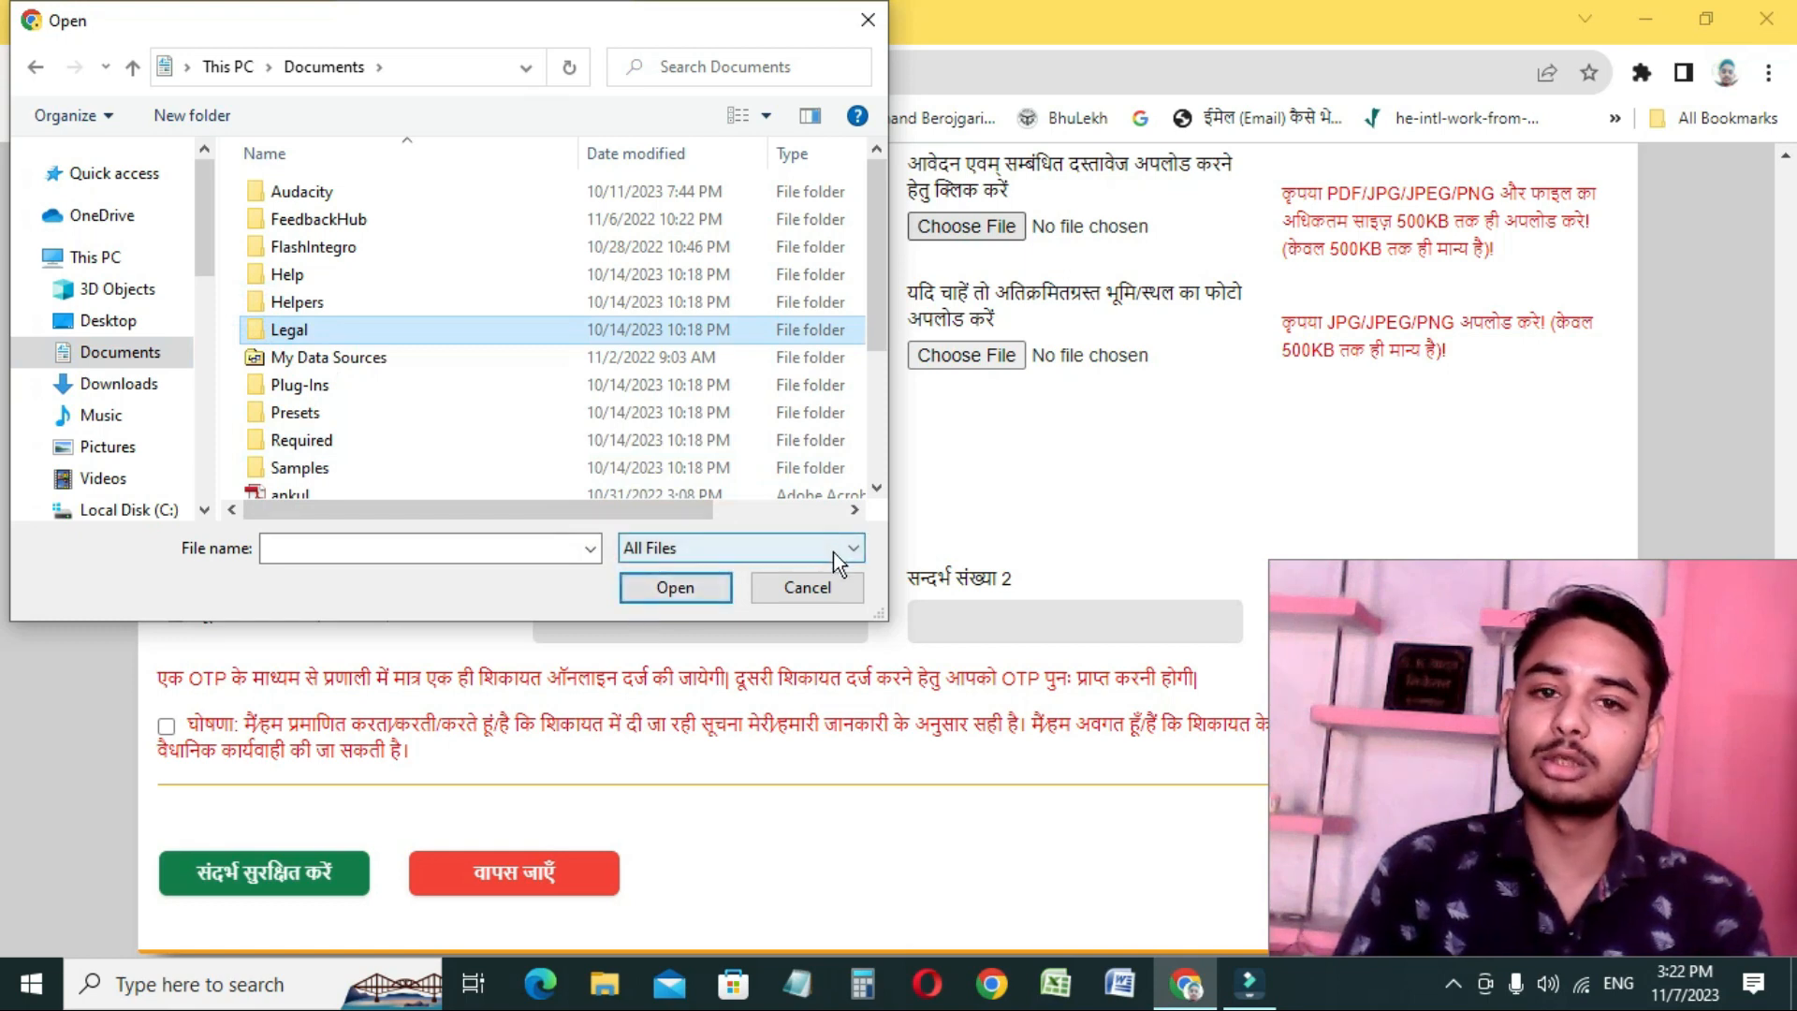
click(812, 588)
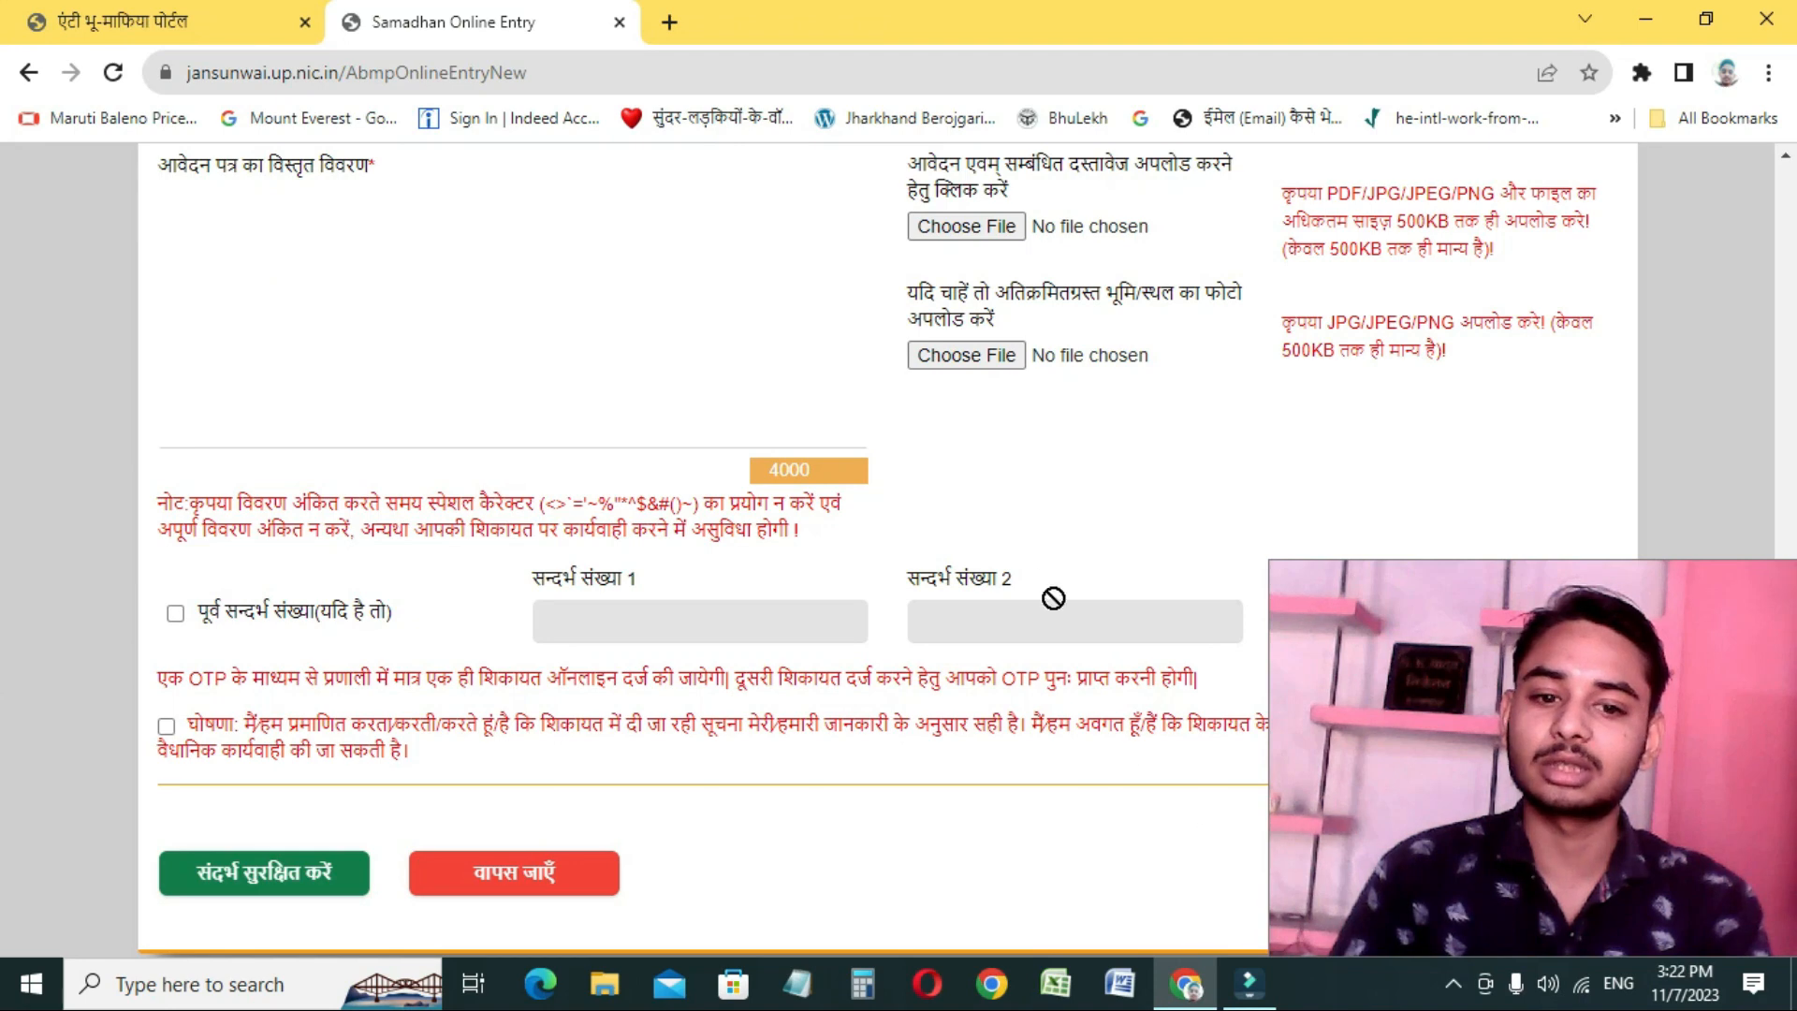
drag(1060, 294, 1082, 294)
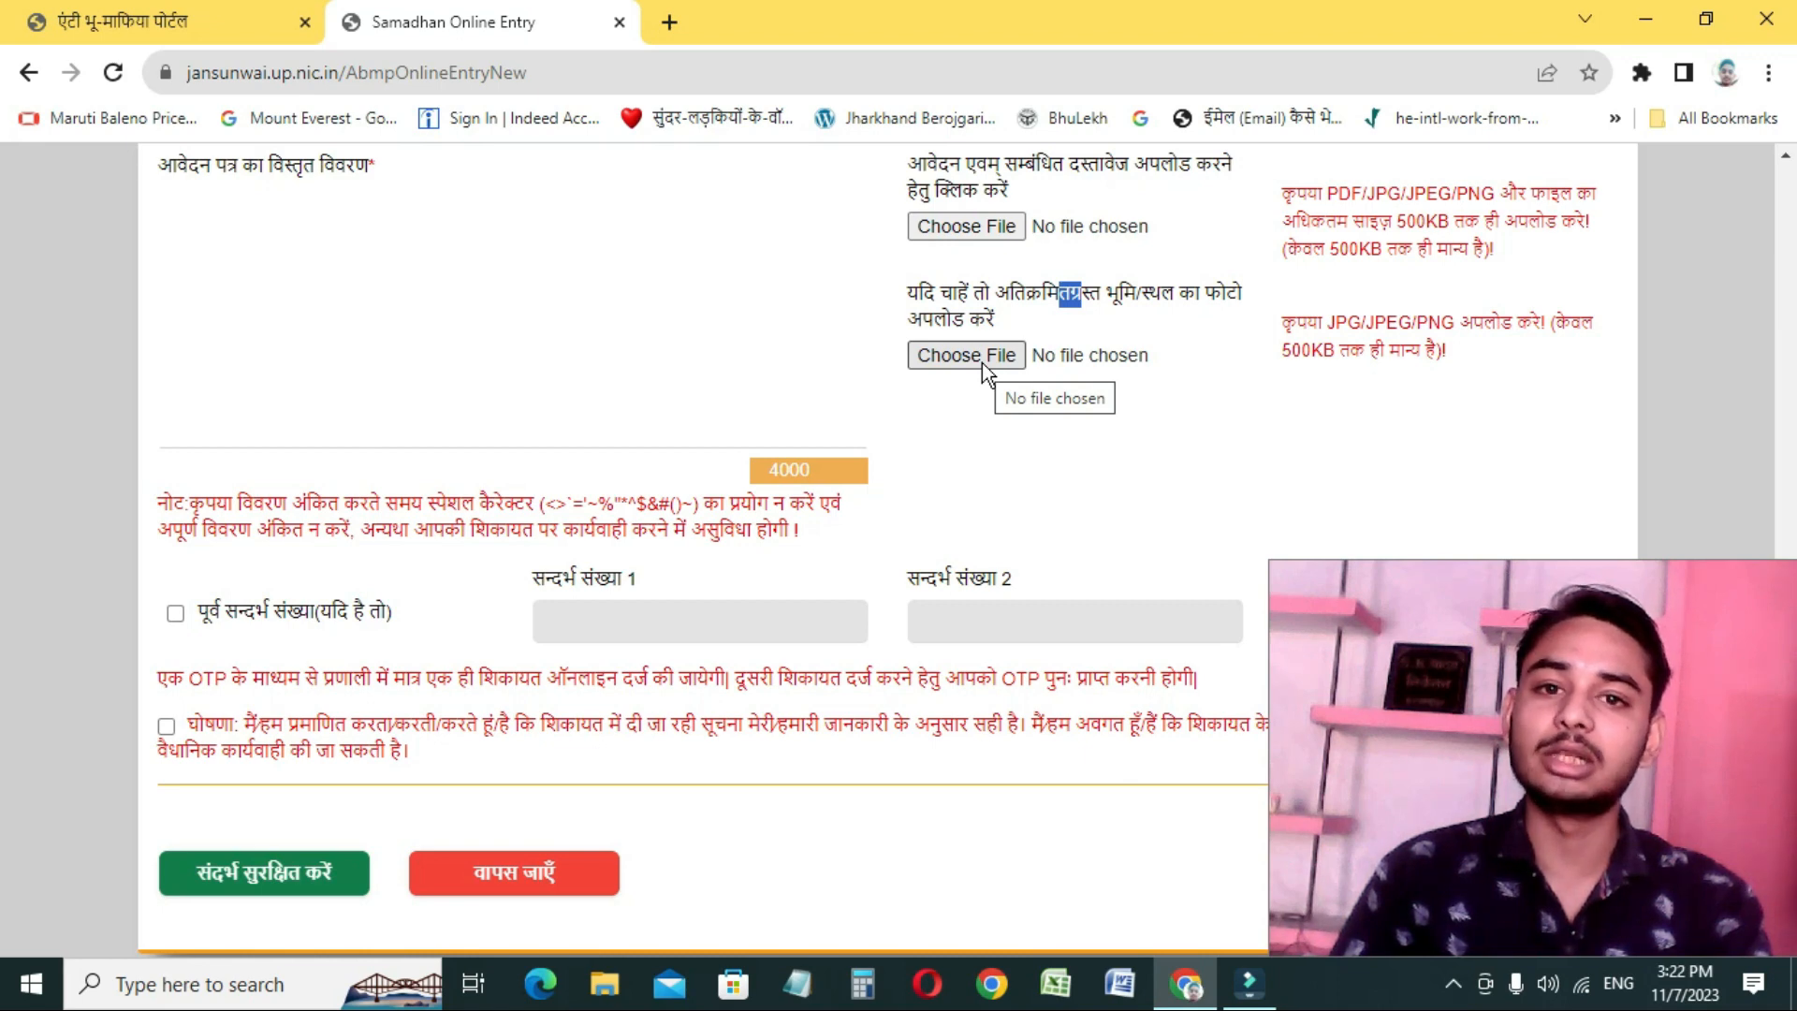
scroll(981, 362, down, 1)
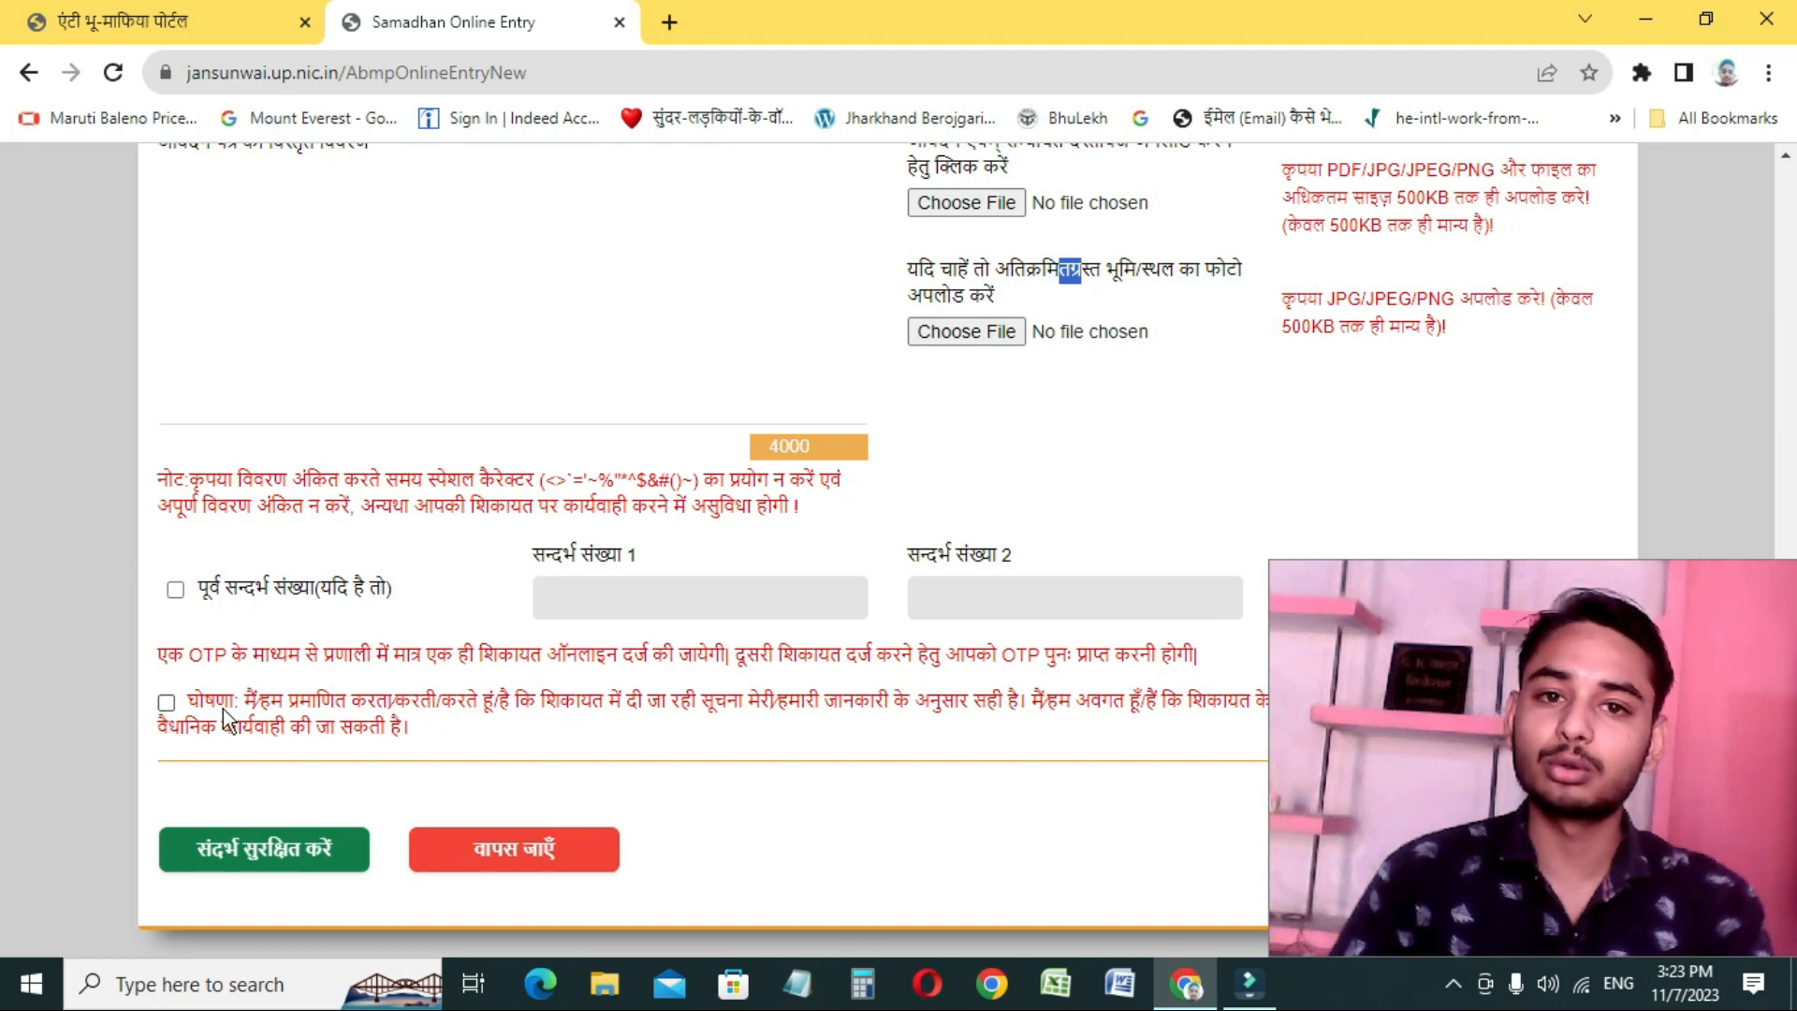
Step: Tick the घोषणा checkbox confirming the complaint details are true
click(166, 703)
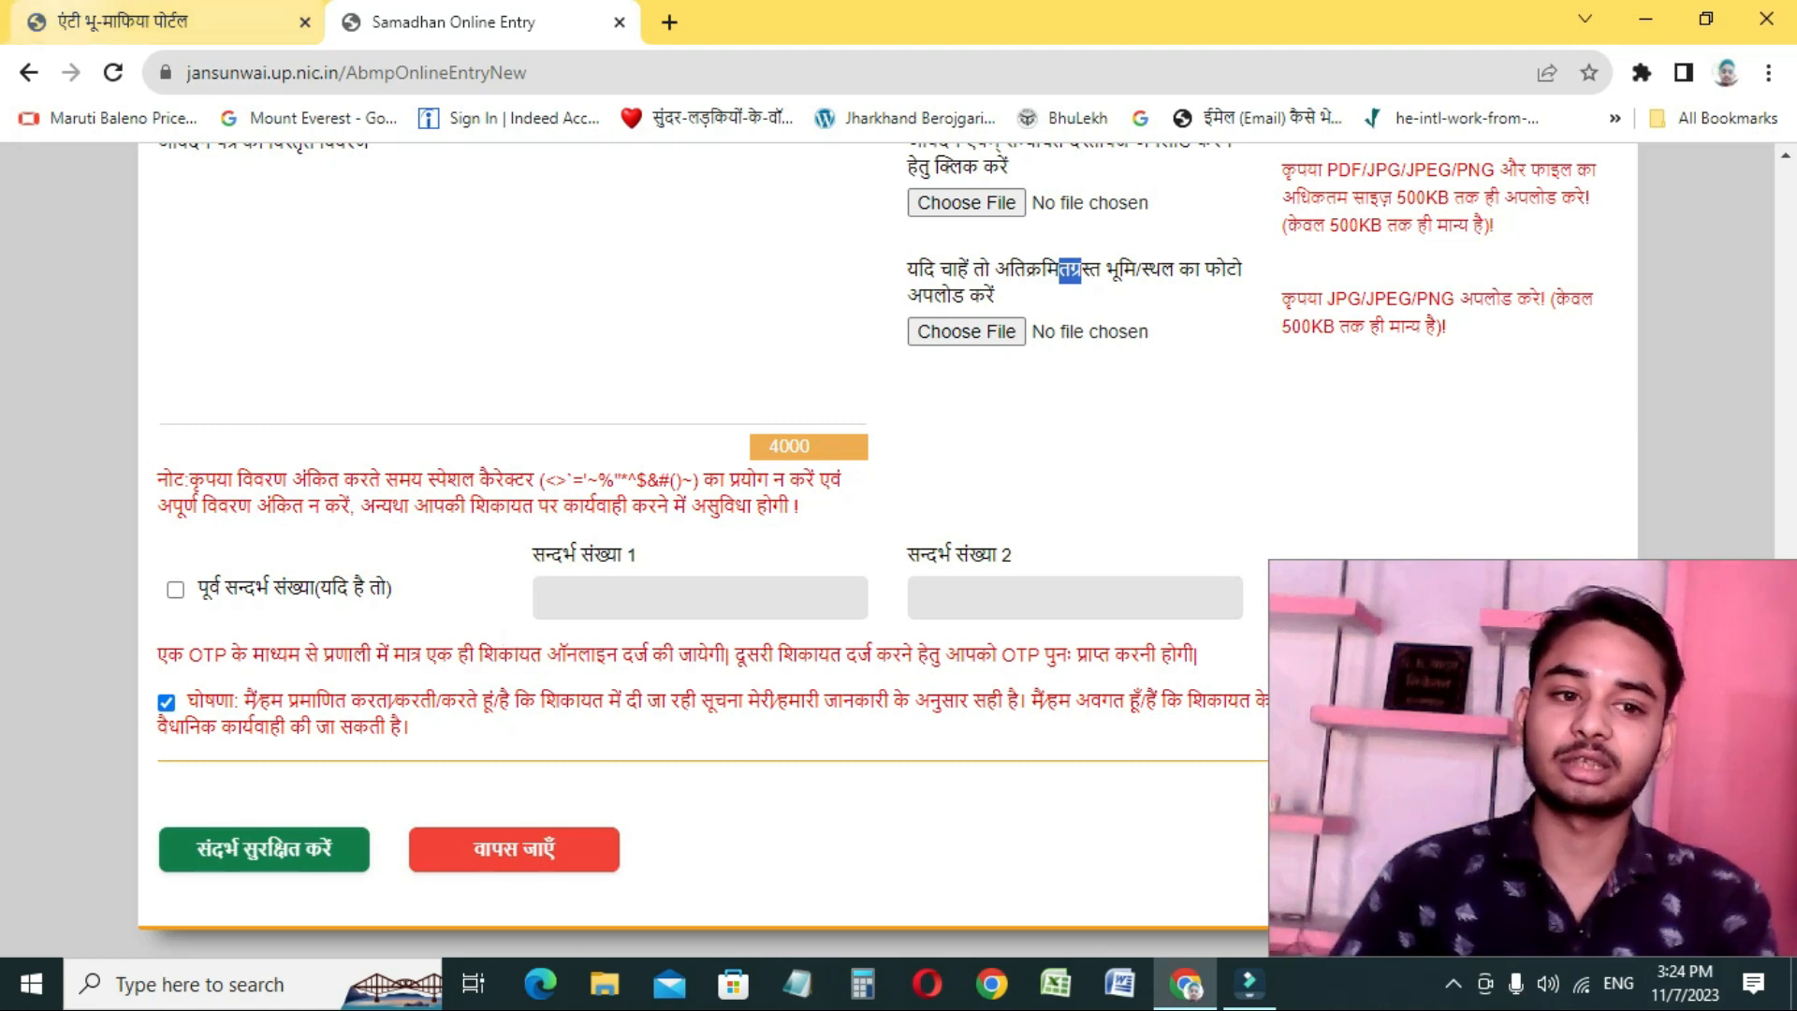
Step: Return to the एंटी भू-माफिया पोर्टल home tab and choose the शिकायत की स्थिति complaint-status card
click(140, 21)
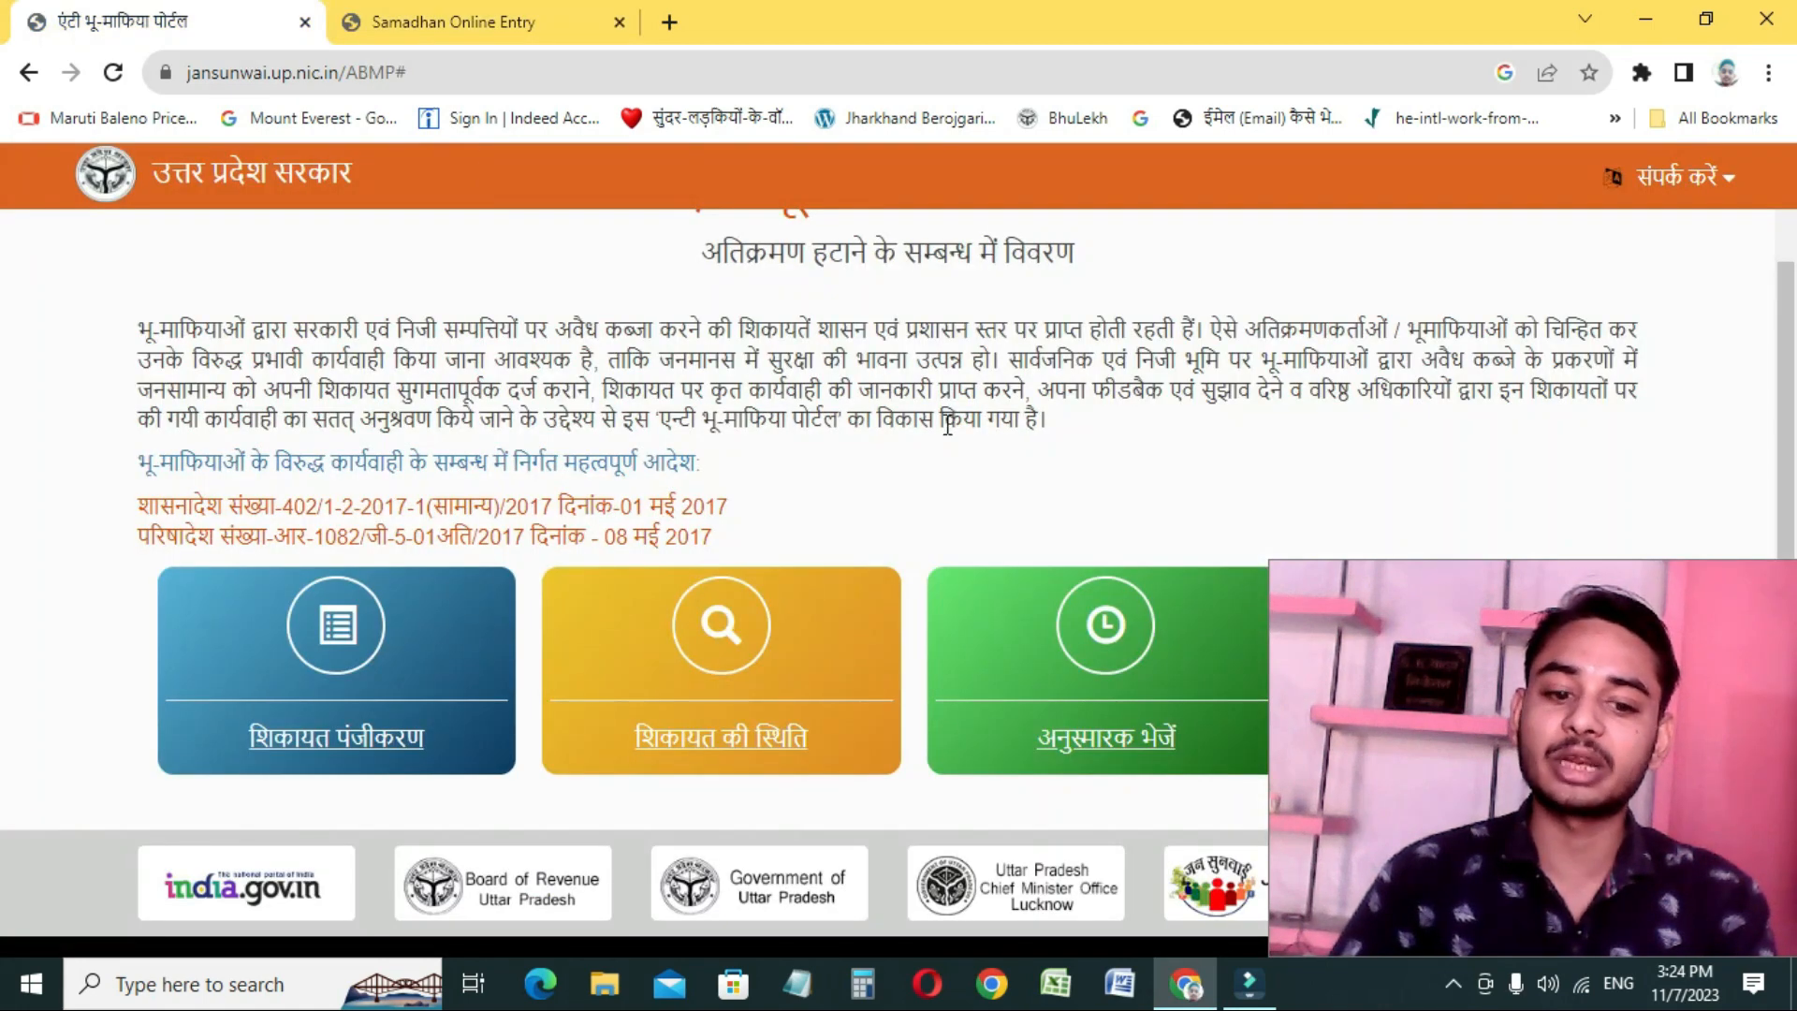
scroll(931, 430, down, 1)
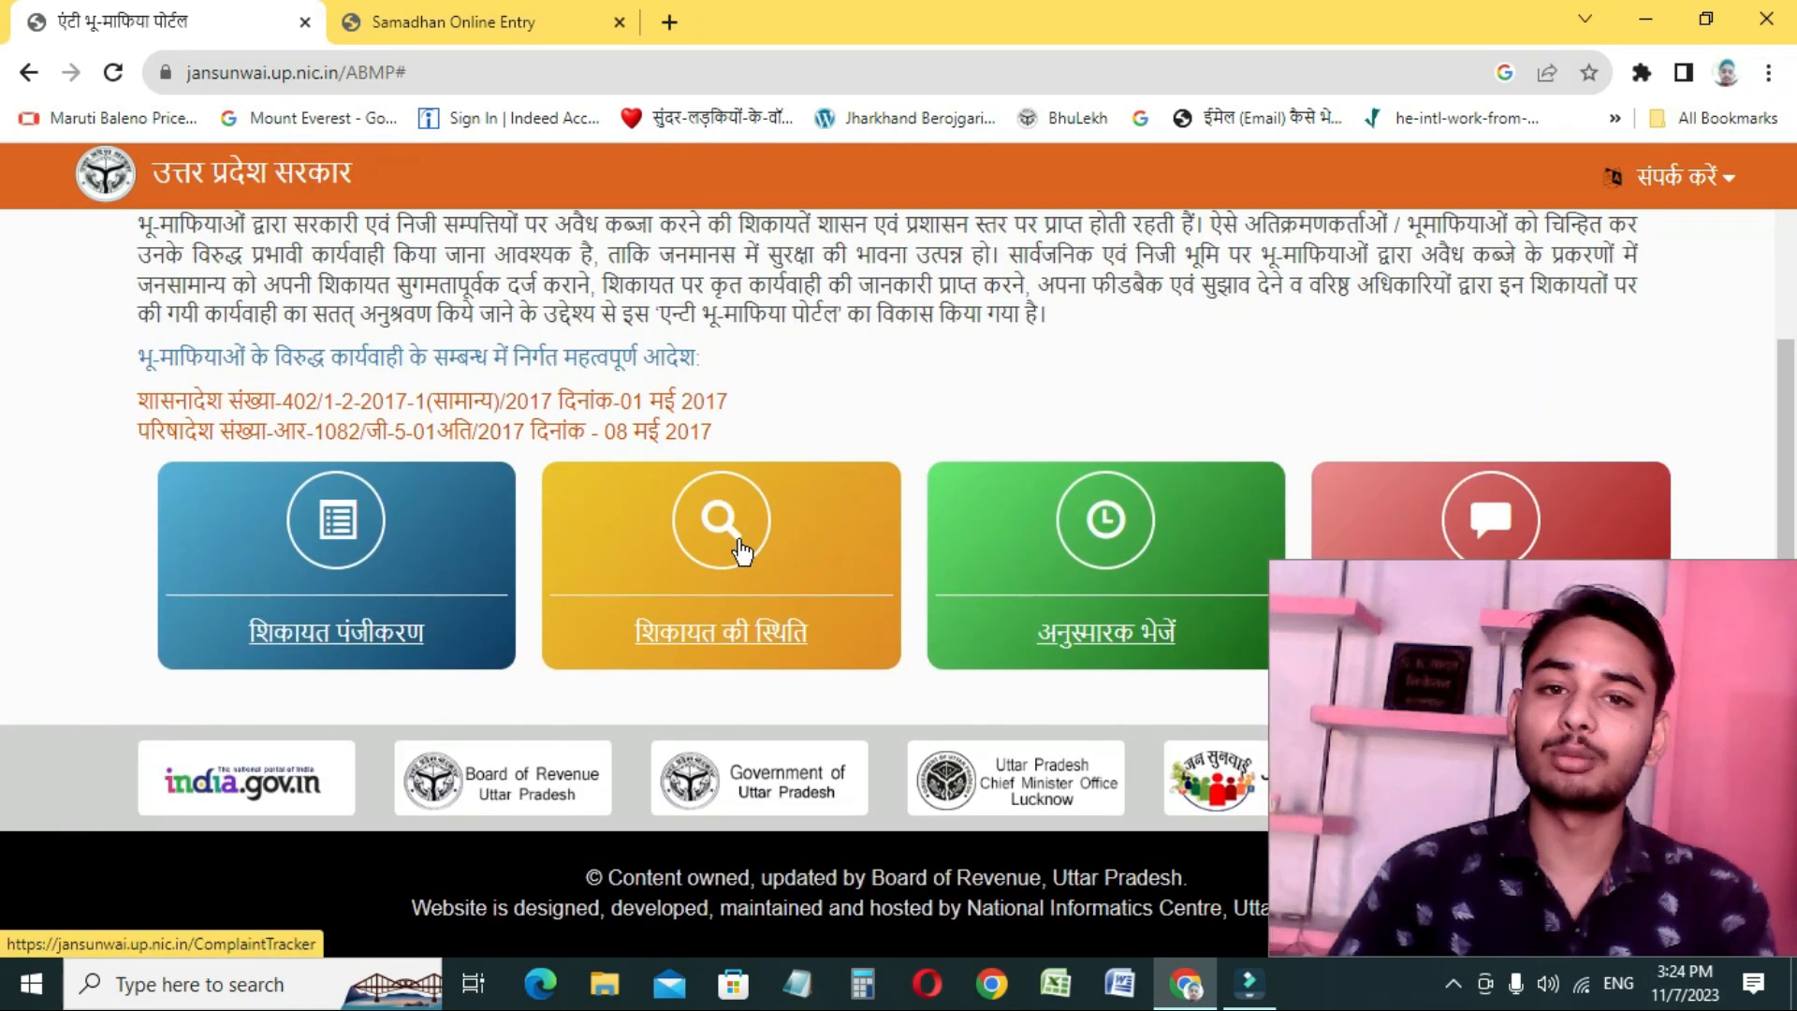
click(741, 552)
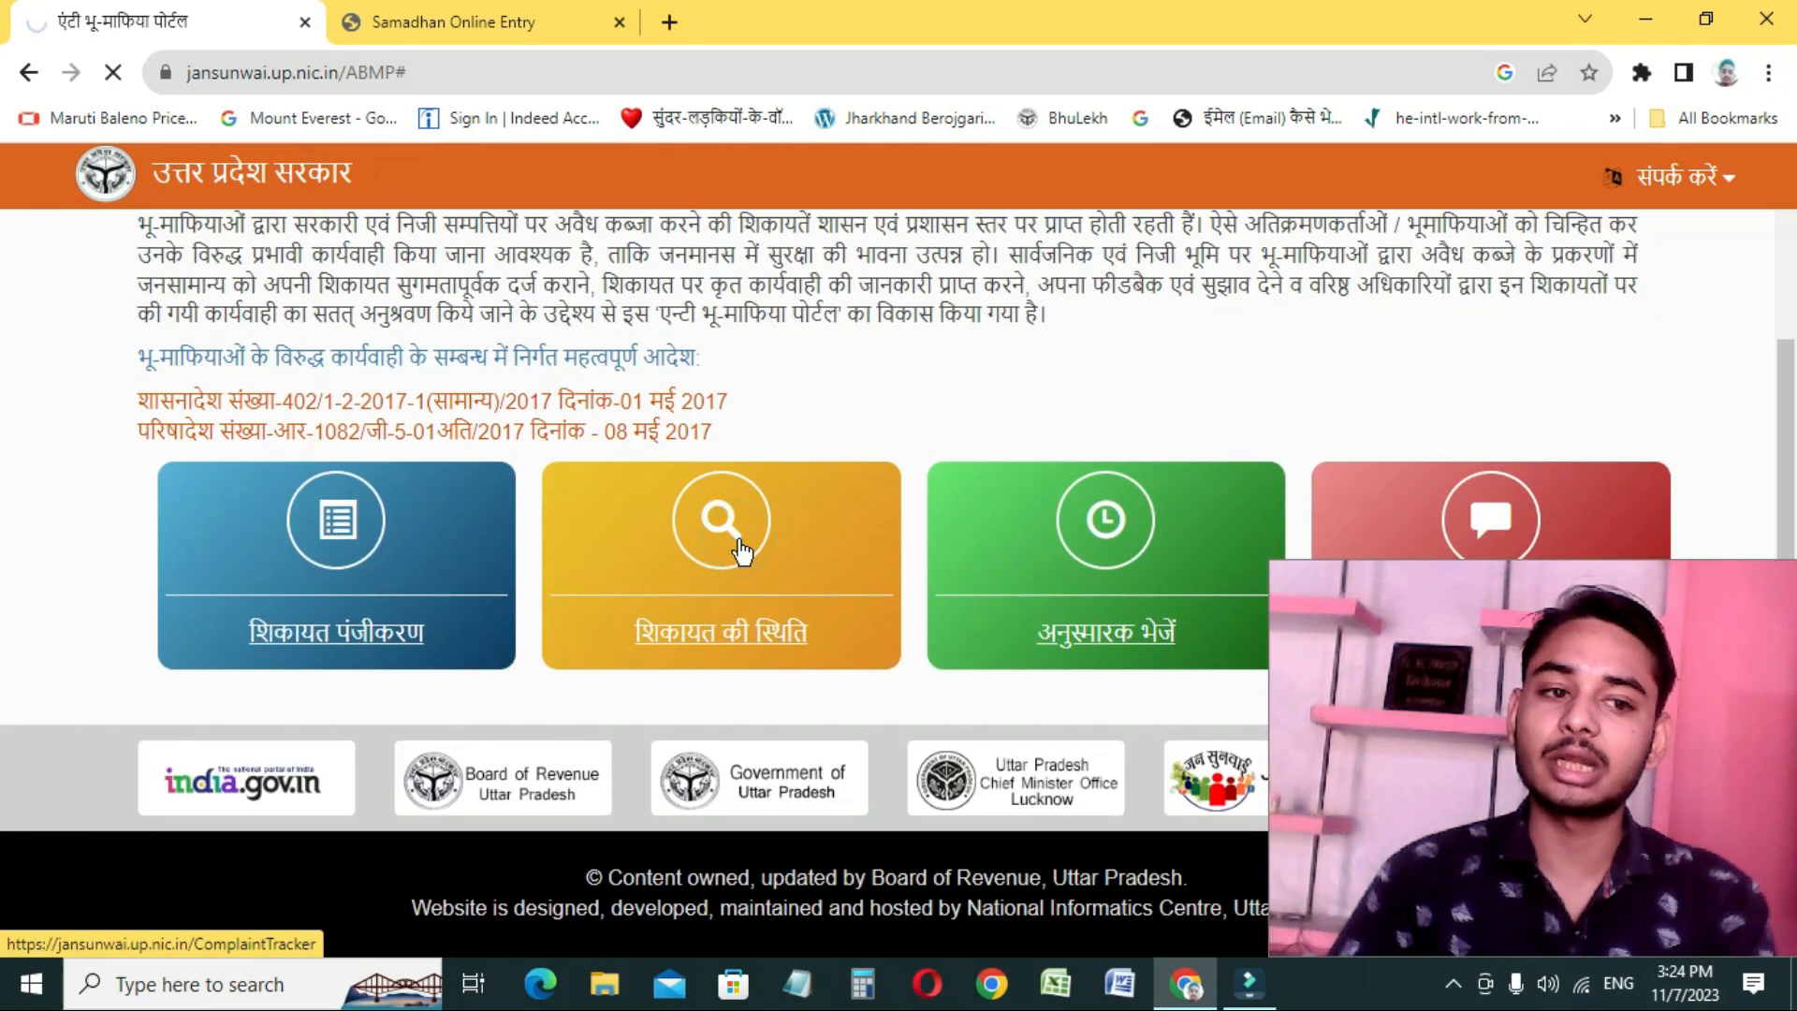